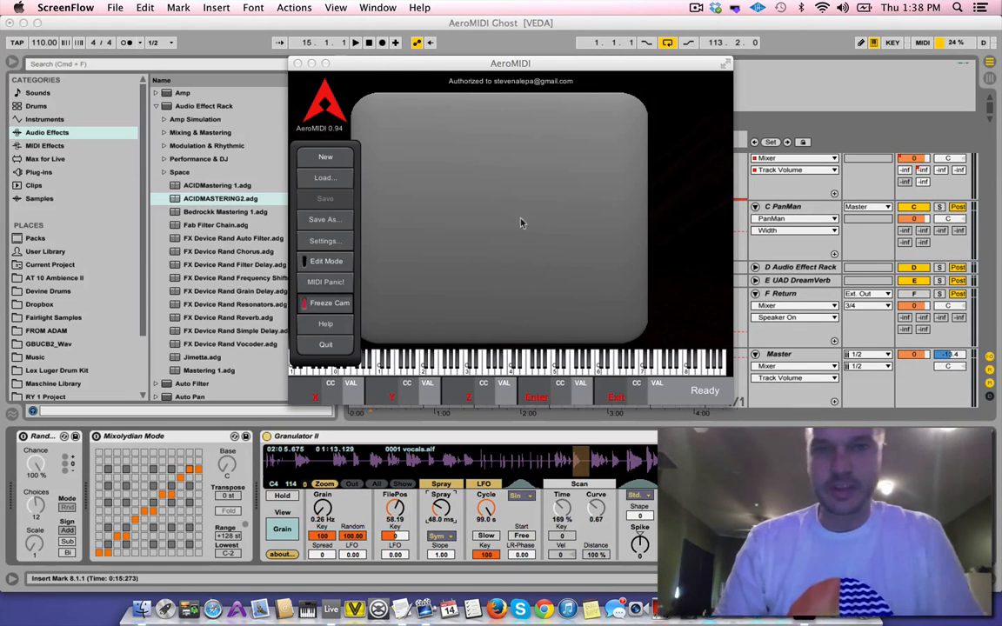
Switch to AeroMIDI, turn on Edit Mode, and open the properties of the large cube
{"action": "left_click", "coordinate": [433, 70]}
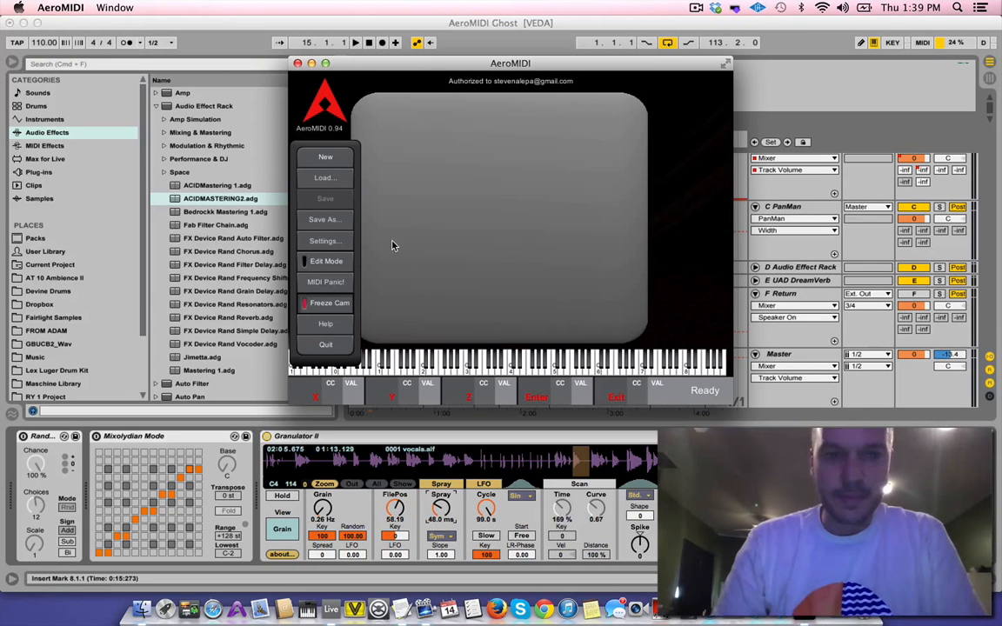
{"action": "left_click", "coordinate": [344, 262]}
{"action": "left_click_drag", "start_coordinate": [397, 64], "coordinate": [145, 65]}
{"action": "left_click", "coordinate": [186, 170]}
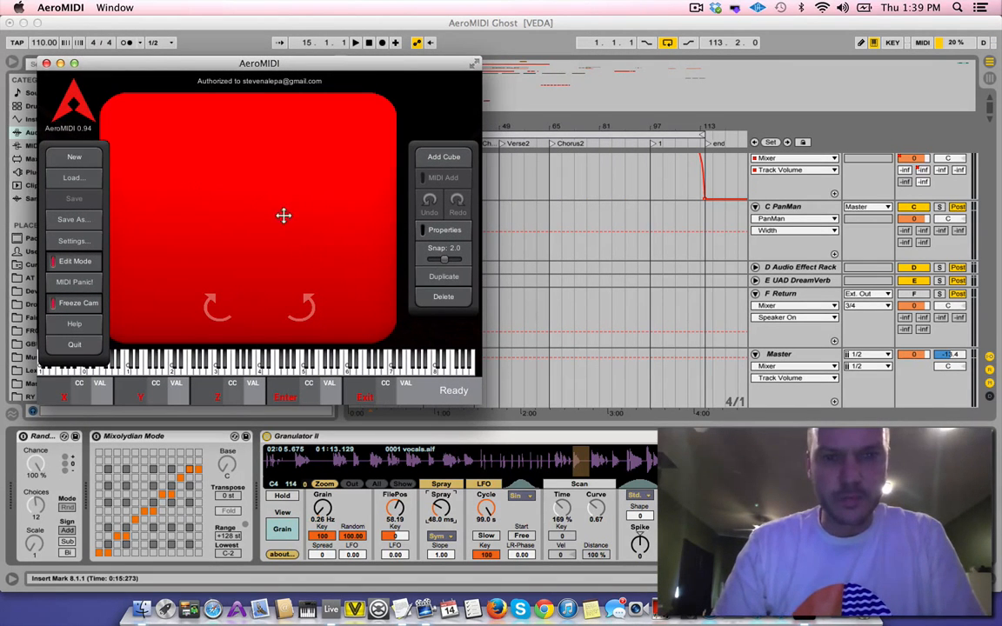
{"action": "left_click", "coordinate": [438, 228]}
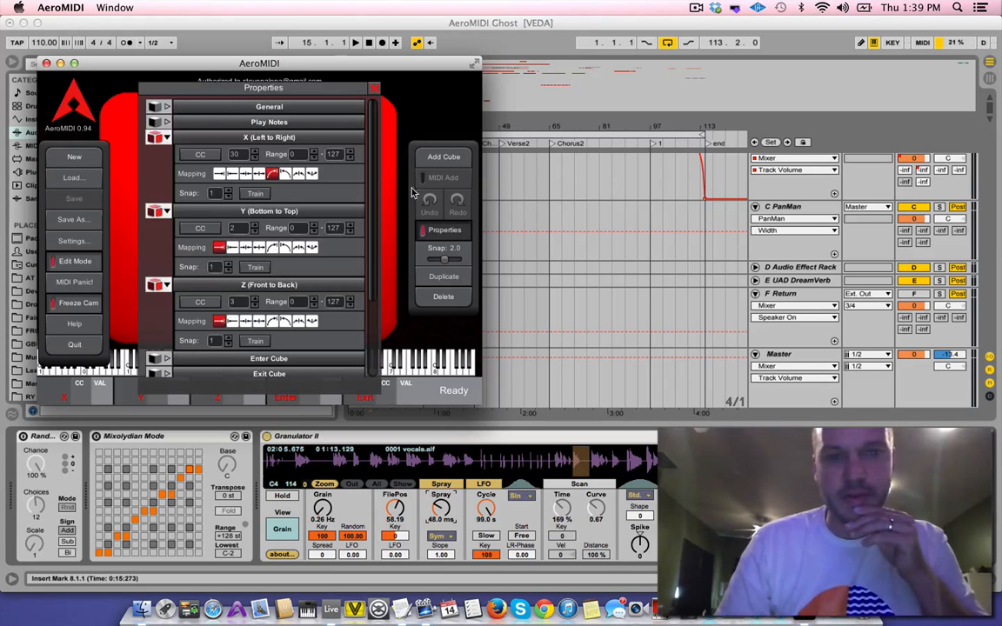
Collapse the cube's X, Y and Z axis sections, and expand each again to examine its CC settings
{"action": "left_click", "coordinate": [194, 141]}
{"action": "left_click", "coordinate": [193, 154]}
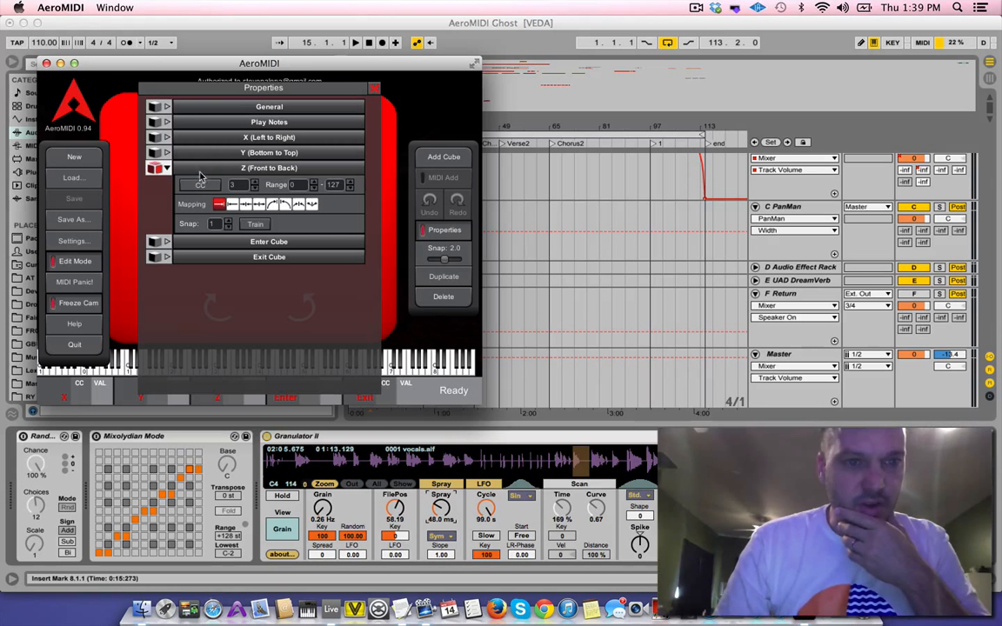
{"action": "left_click", "coordinate": [200, 170]}
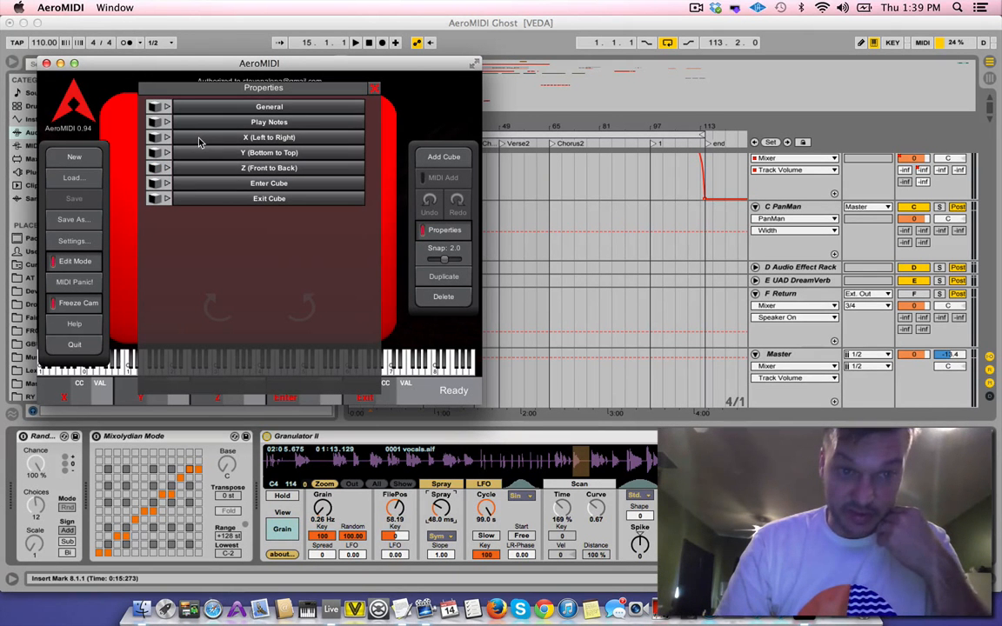
{"action": "left_click", "coordinate": [270, 139]}
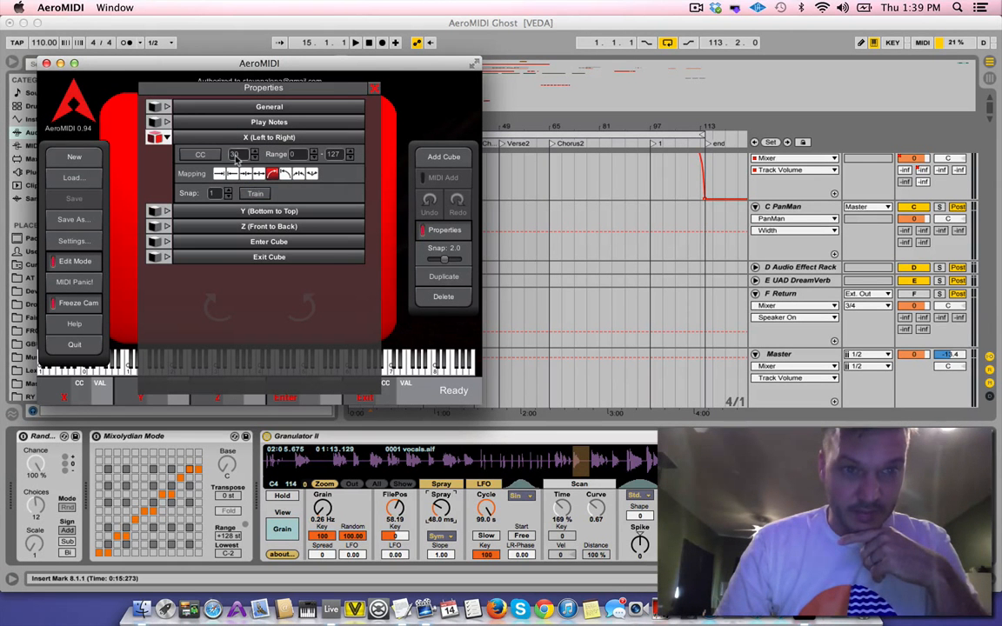
{"action": "left_click", "coordinate": [200, 214]}
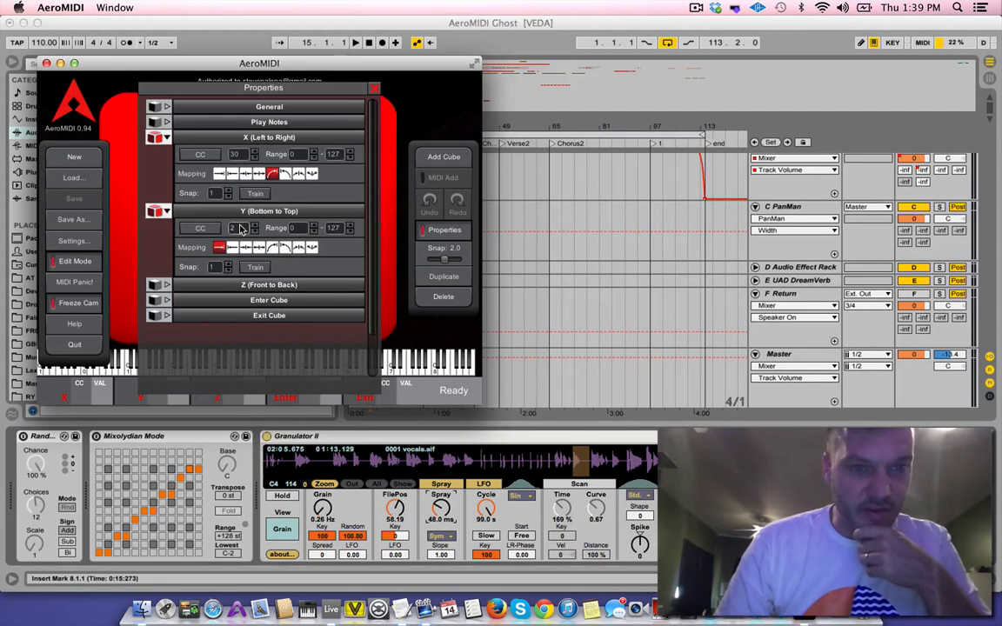
{"action": "left_click", "coordinate": [222, 285]}
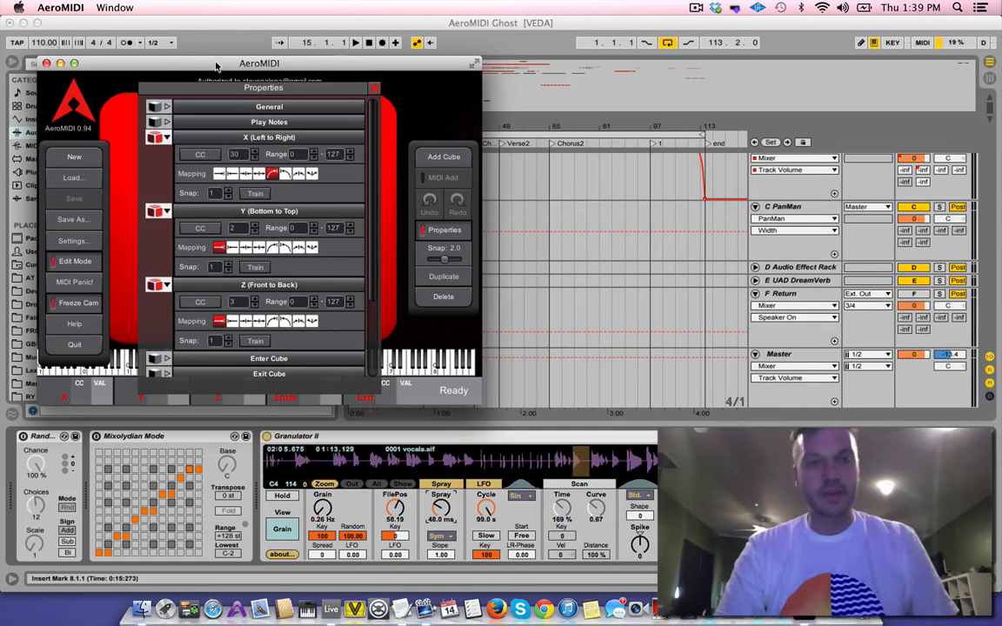
Switch to Ableton Live, find the 14 Granulator II track in the arrangement, and show its device chain
{"action": "left_click_drag", "start_coordinate": [219, 66], "coordinate": [713, 43]}
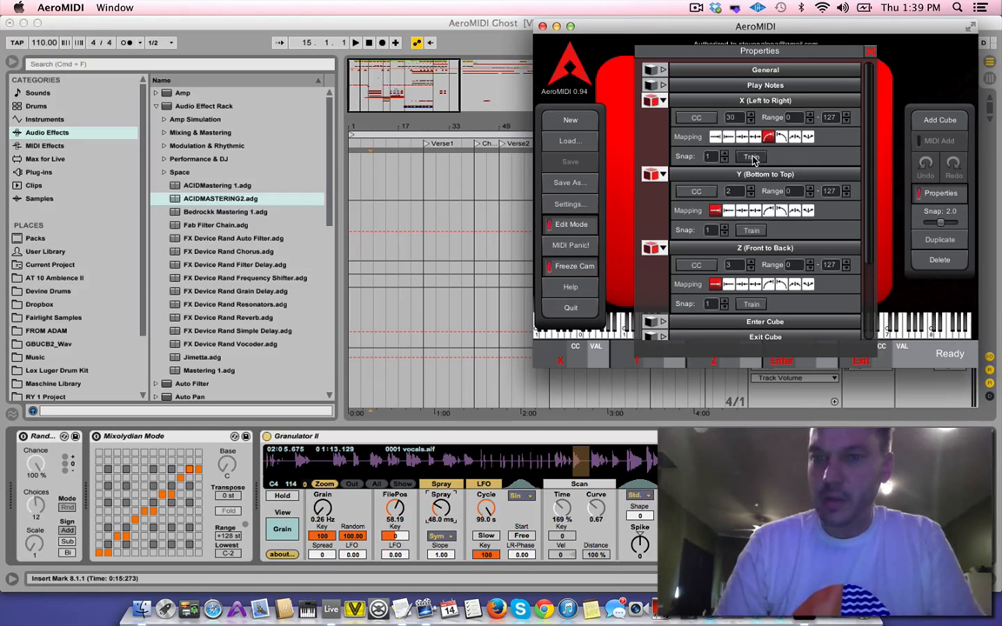
{"action": "left_click", "coordinate": [487, 29]}
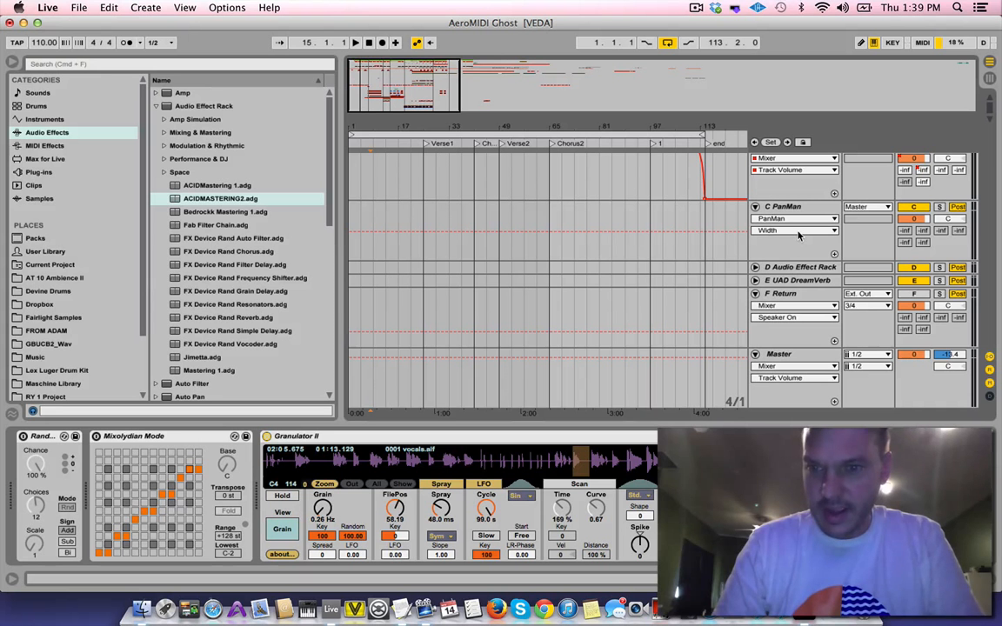
{"action": "left_click", "coordinate": [589, 190]}
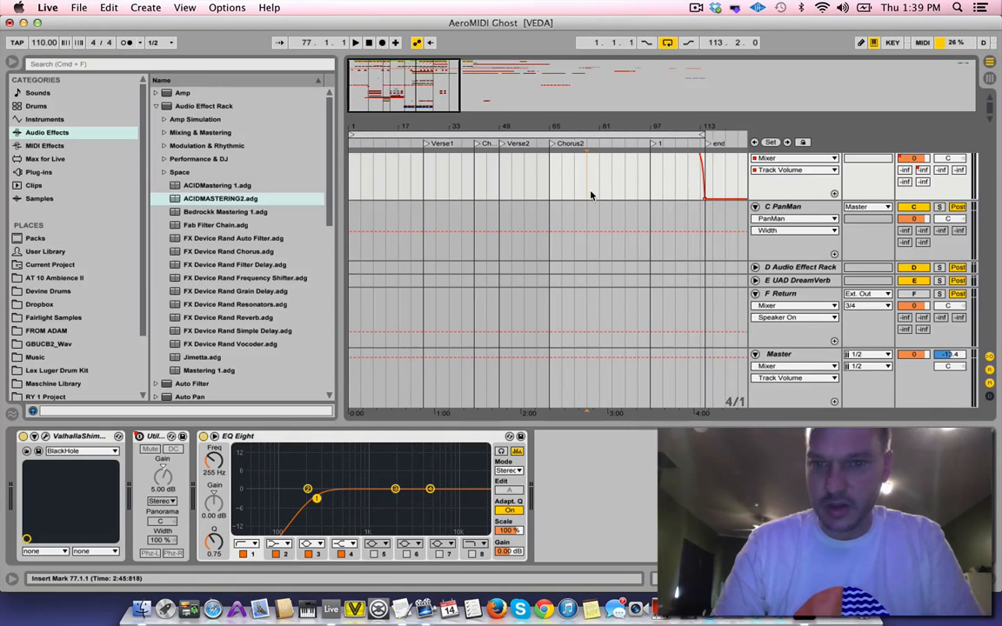
{"action": "left_click", "coordinate": [996, 585]}
{"action": "scroll", "coordinate": [870, 417], "scroll_direction": "up", "scroll_amount": 5}
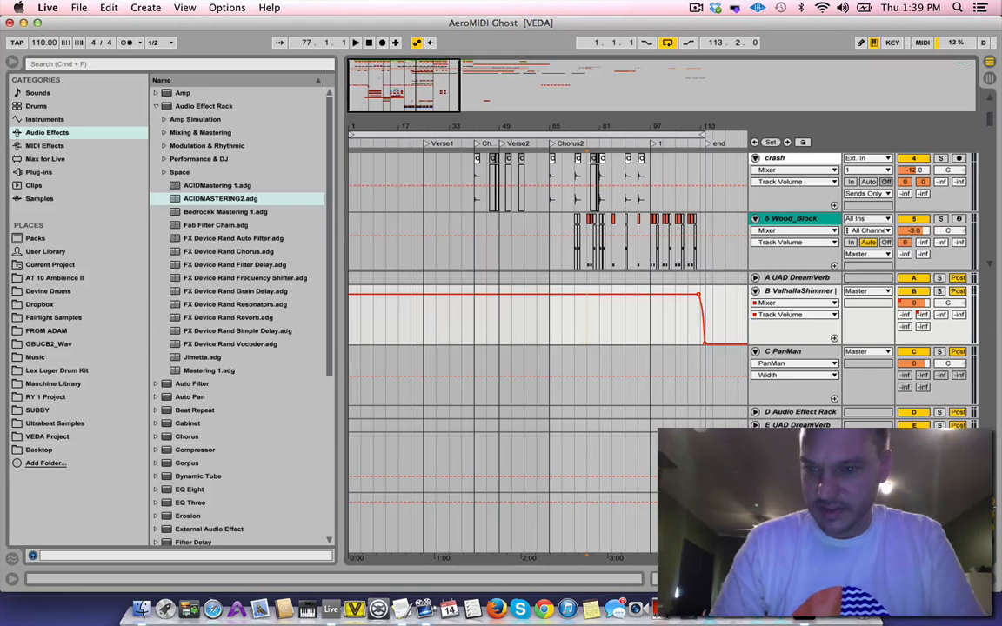
{"action": "scroll", "coordinate": [774, 339], "scroll_direction": "up", "scroll_amount": 5}
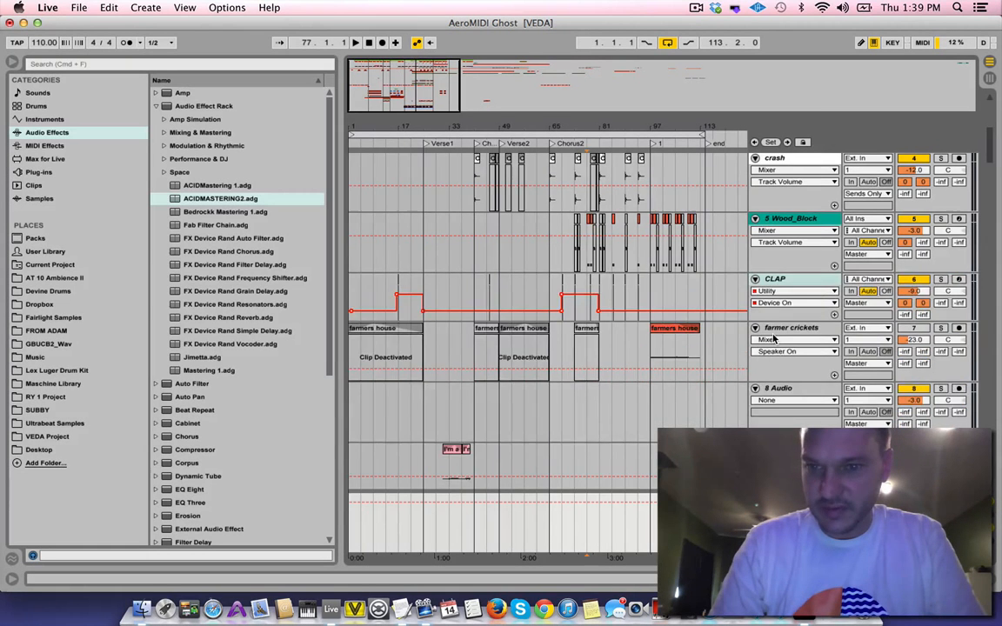
{"action": "scroll", "coordinate": [773, 339], "scroll_direction": "down", "scroll_amount": 8}
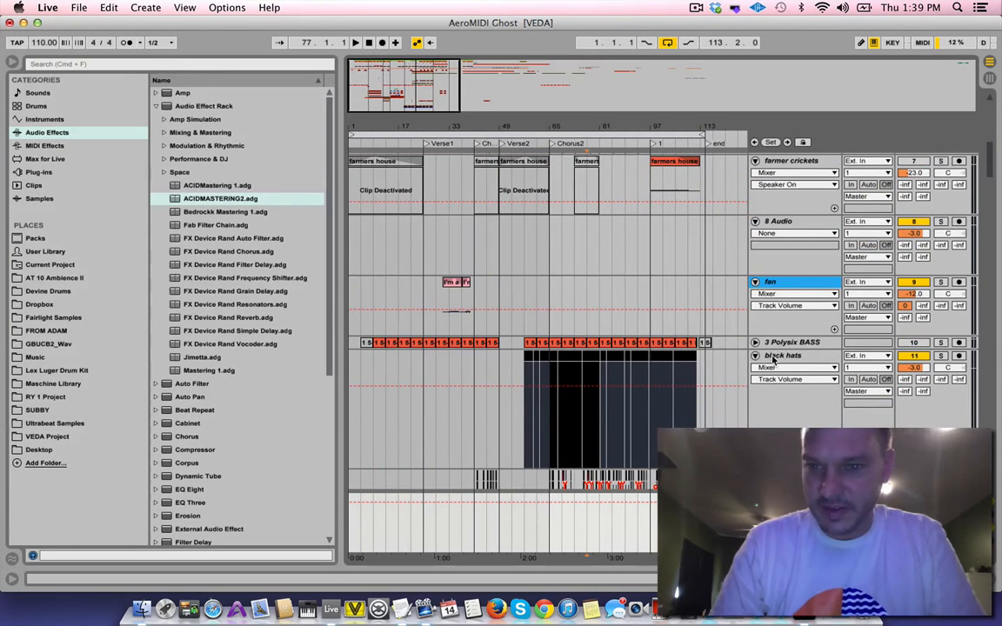
{"action": "scroll", "coordinate": [773, 360], "scroll_direction": "down", "scroll_amount": 15}
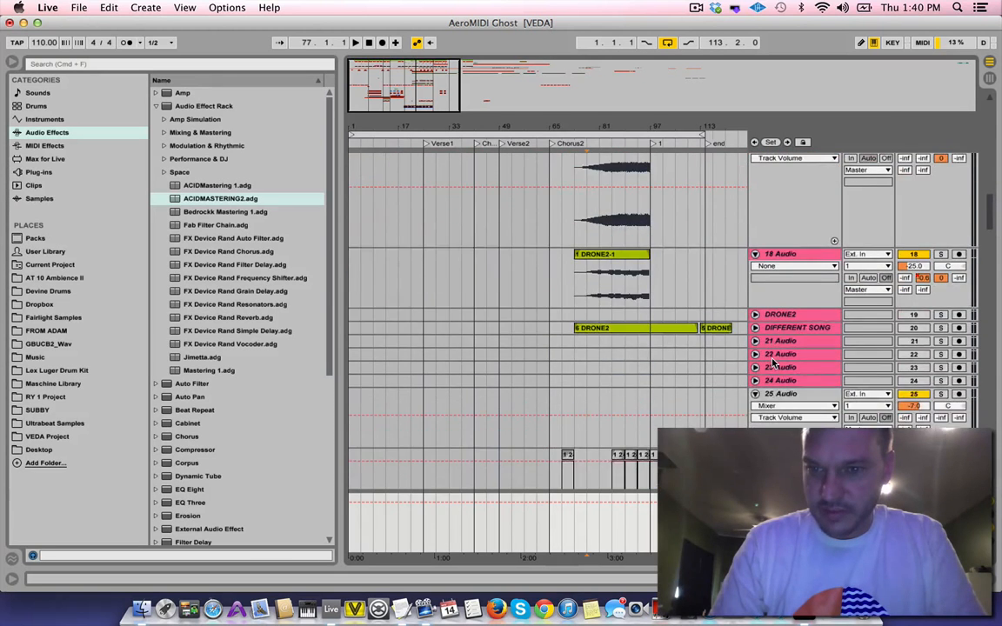
{"action": "scroll", "coordinate": [774, 362], "scroll_direction": "up", "scroll_amount": 4}
{"action": "double_click", "coordinate": [780, 171]}
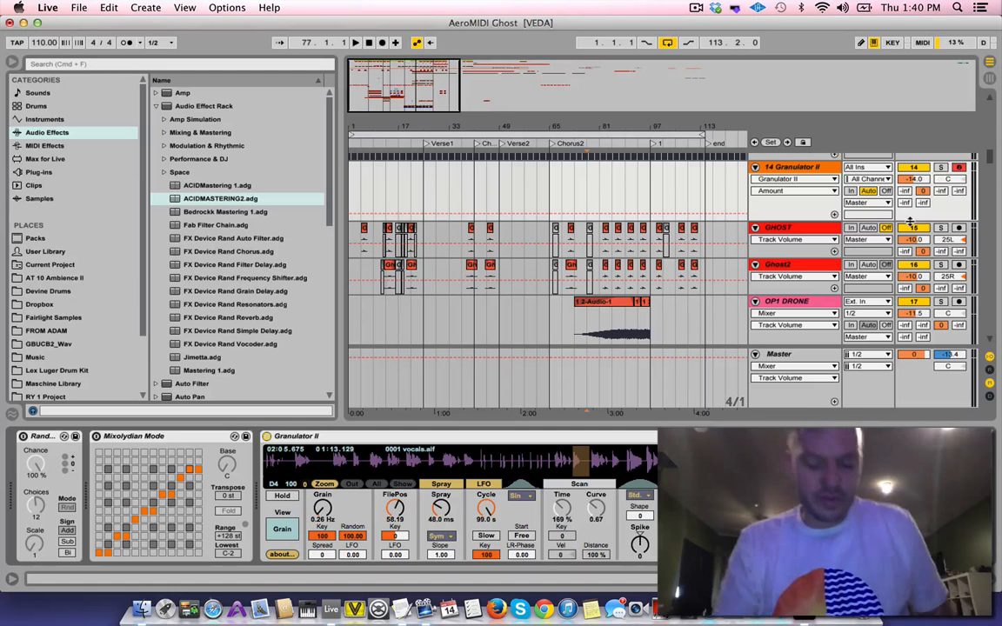
Check the cube's axis settings in AeroMIDI, then return to Live and enter MIDI map mode
{"action": "key", "text": "super+Tab"}
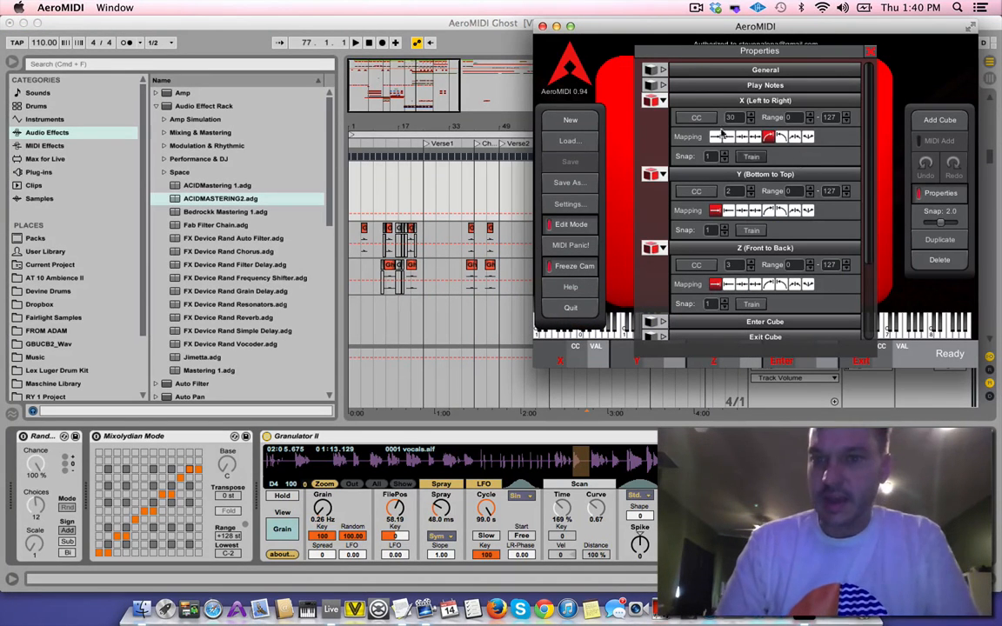
{"action": "left_click_drag", "start_coordinate": [660, 30], "coordinate": [122, 36]}
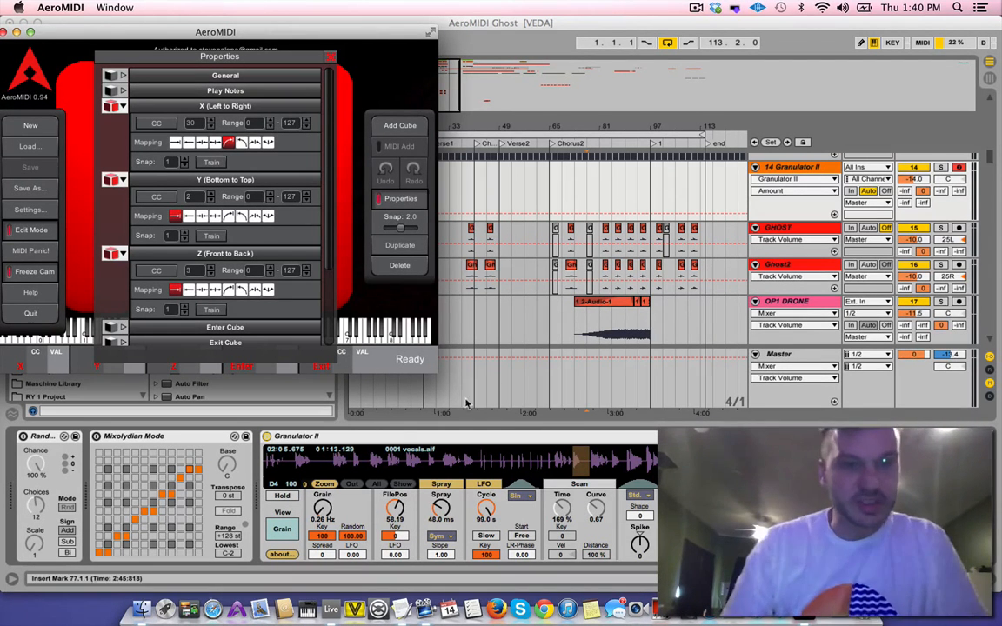
{"action": "left_click", "coordinate": [580, 27]}
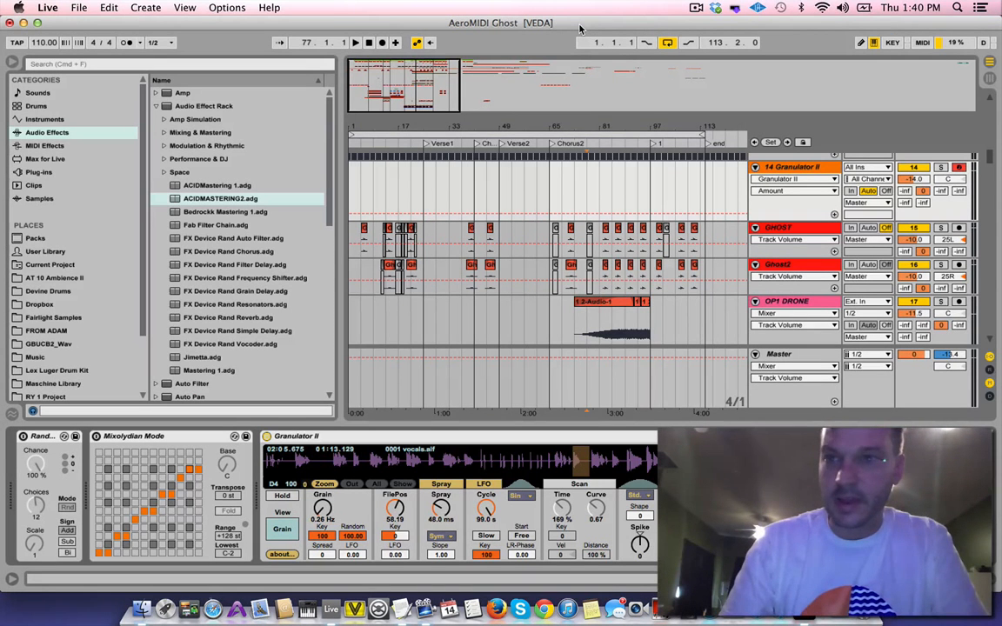
{"action": "key", "text": "super+m"}
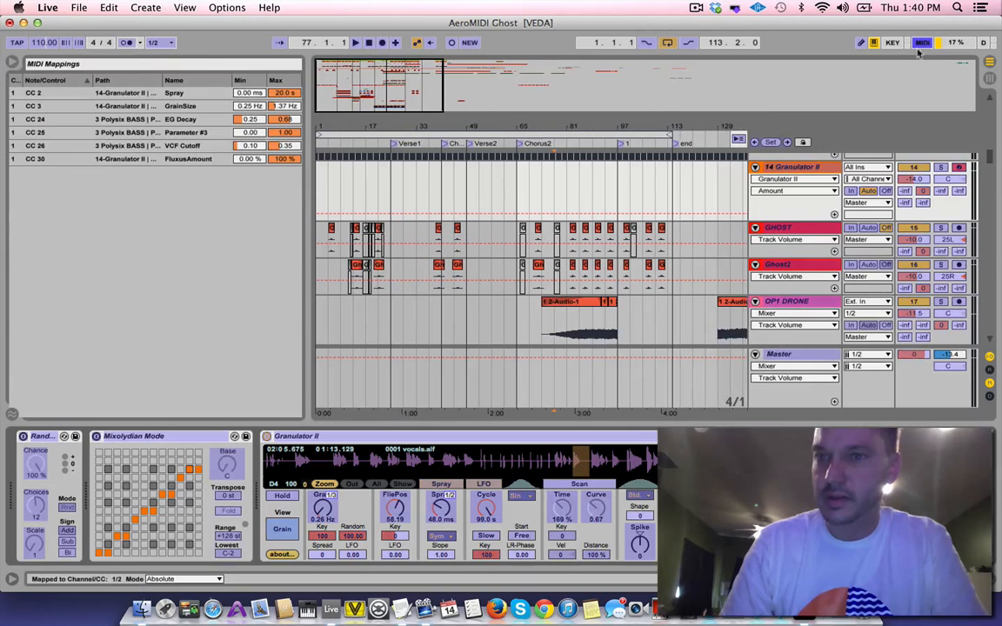
Delete the existing MIDI mappings of Granulator II's FluxusAmount, Spray and Grain controls
{"action": "left_click", "coordinate": [441, 507]}
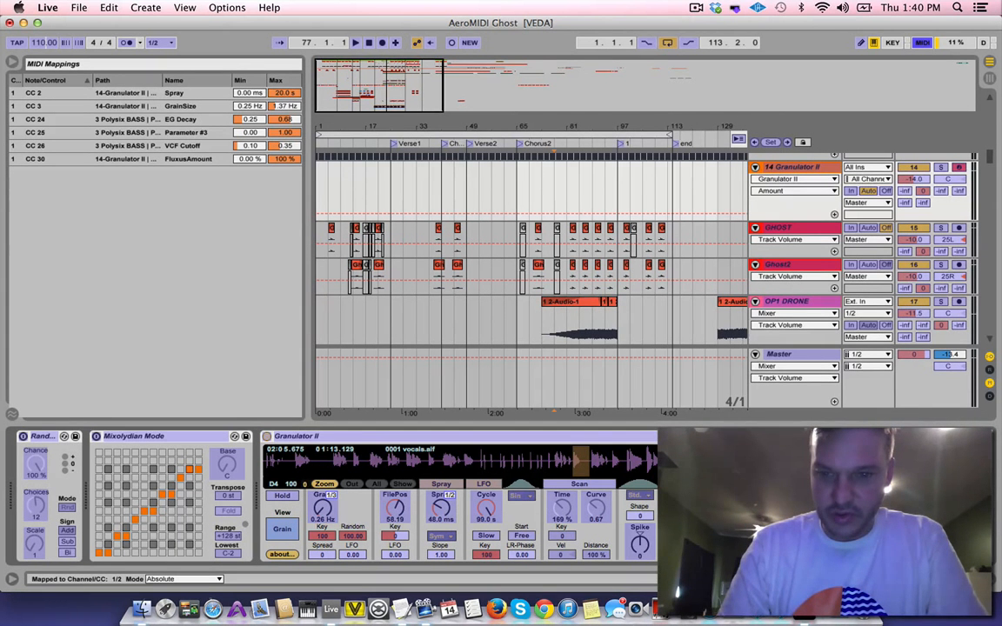
{"action": "left_click", "coordinate": [731, 507]}
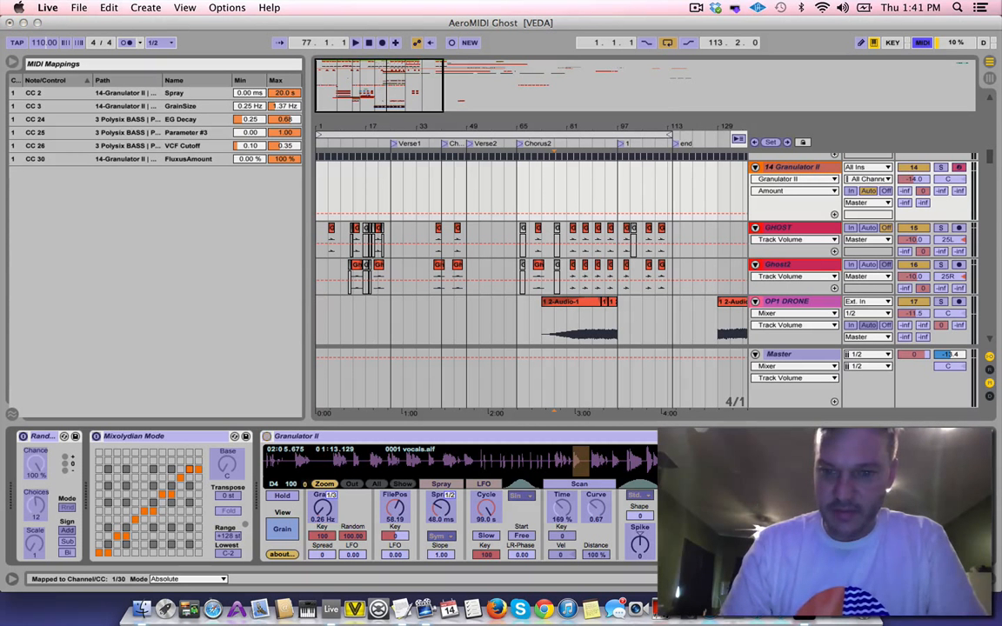
{"action": "key", "text": "Delete"}
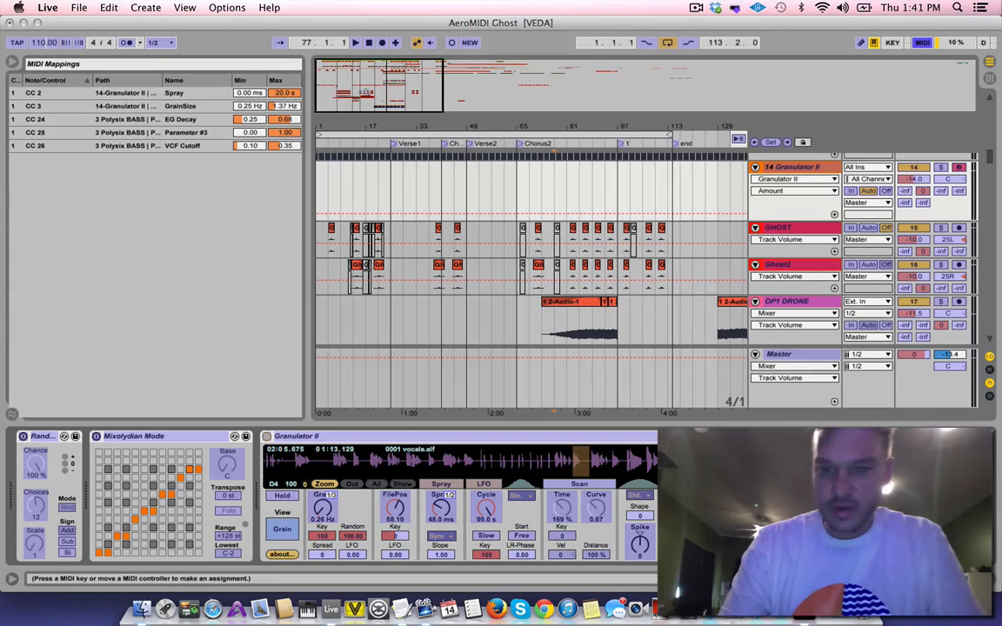
{"action": "left_click", "coordinate": [444, 507]}
{"action": "key", "text": "Delete"}
{"action": "left_click", "coordinate": [324, 512]}
{"action": "key", "text": "Delete"}
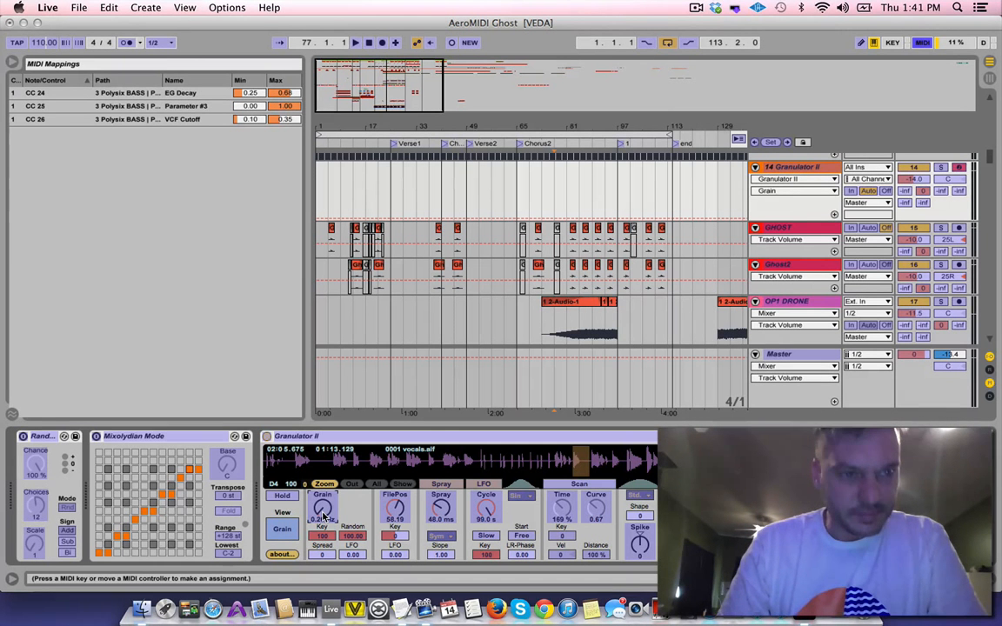
Switch to AeroMIDI, close the cube's properties, and turn off Edit Mode
{"action": "key", "text": "super+Tab"}
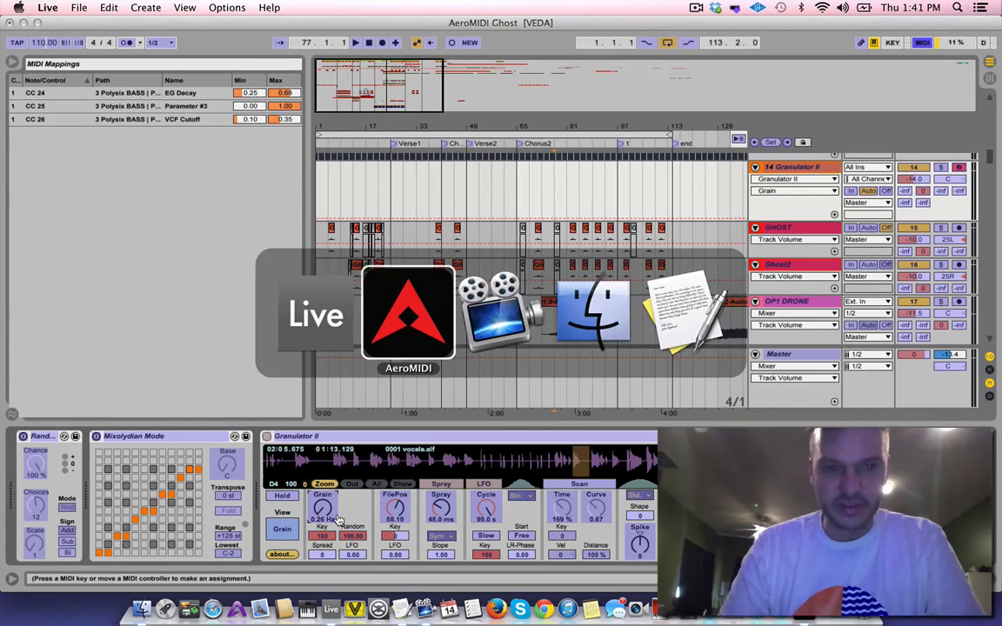
{"action": "left_click_drag", "start_coordinate": [218, 32], "coordinate": [712, 22]}
{"action": "left_click", "coordinate": [878, 191]}
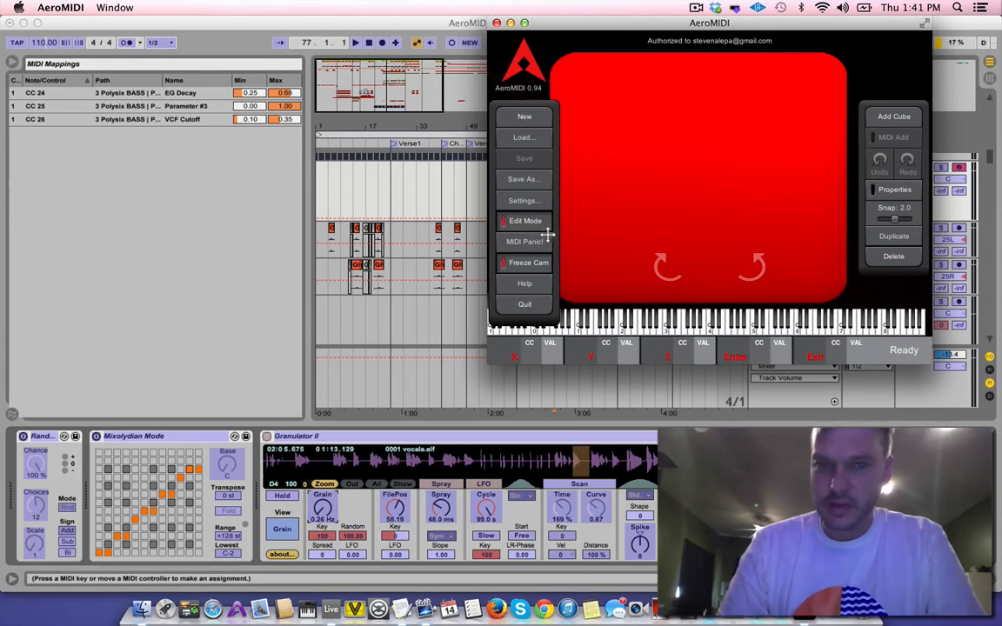
{"action": "left_click", "coordinate": [526, 223]}
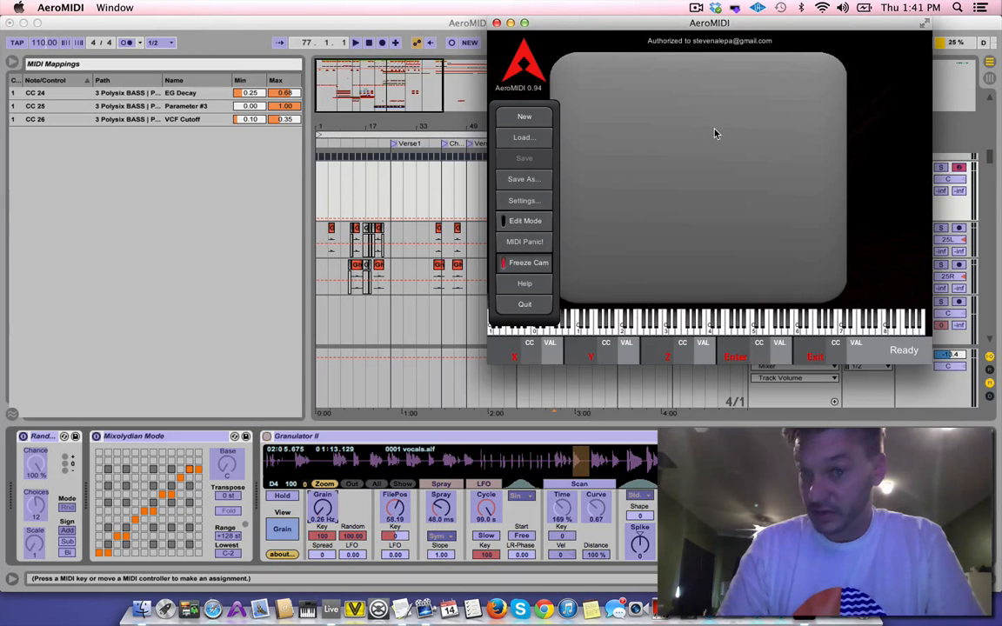
{"action": "left_click", "coordinate": [520, 223]}
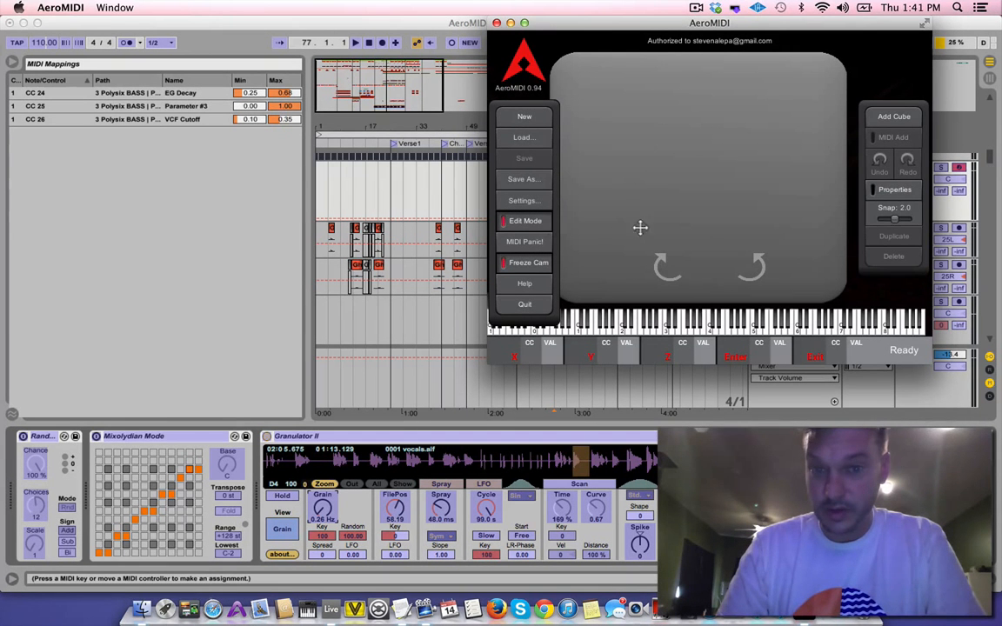
{"action": "left_click", "coordinate": [520, 222]}
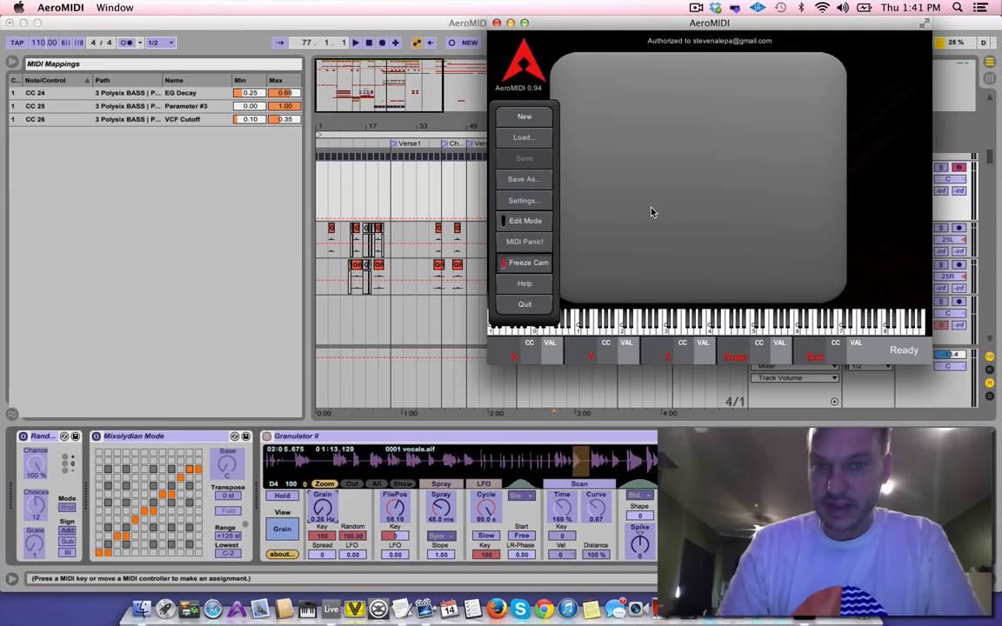
Turn Edit Mode back on, select the cube and reopen its properties, keeping Live's Granulator II track in view
{"action": "left_click", "coordinate": [522, 221]}
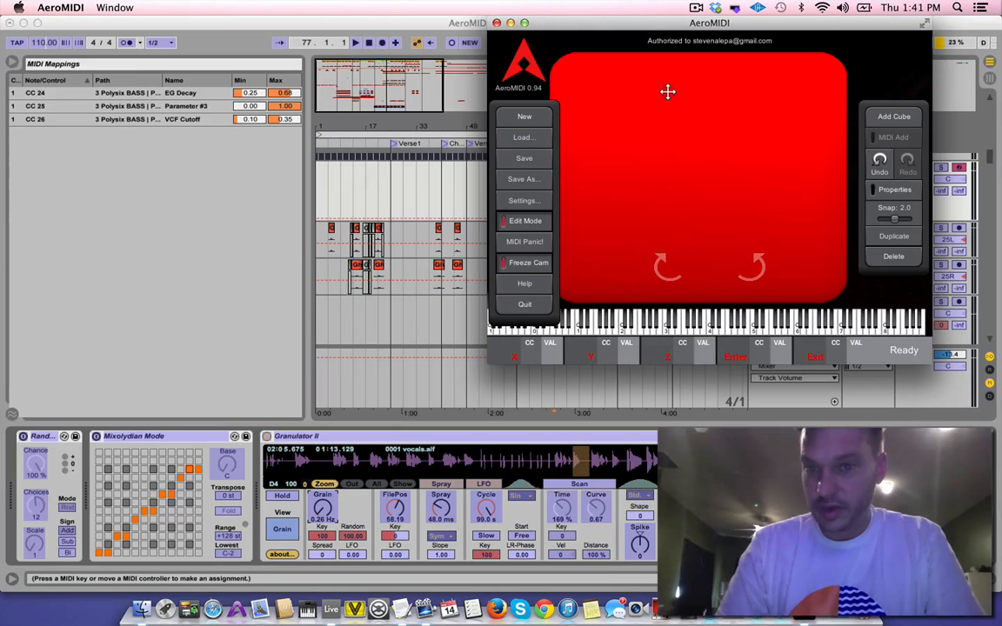
{"action": "left_click", "coordinate": [896, 190]}
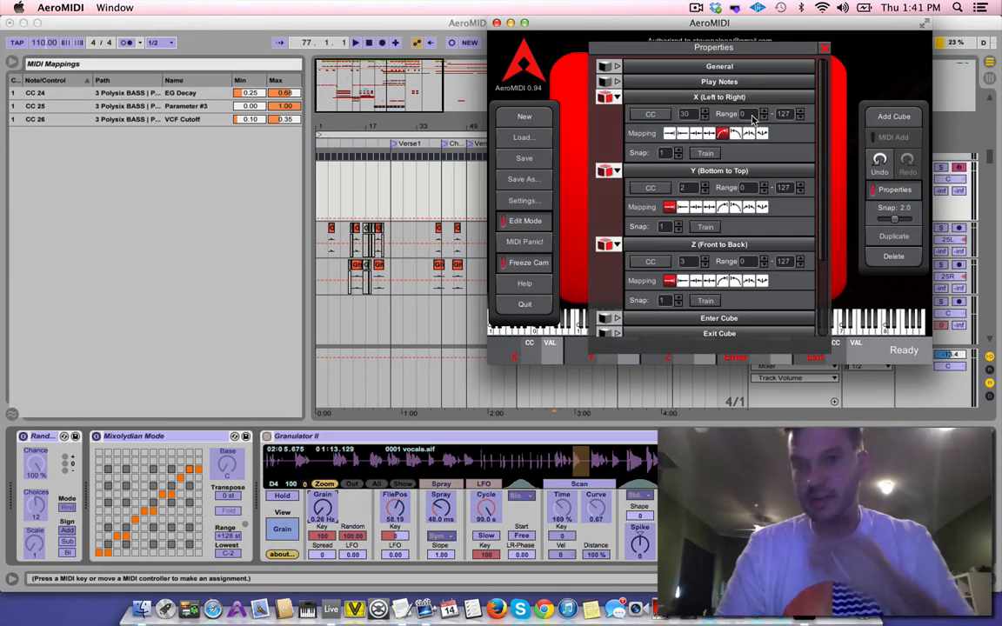
{"action": "left_click_drag", "start_coordinate": [723, 24], "coordinate": [387, 41]}
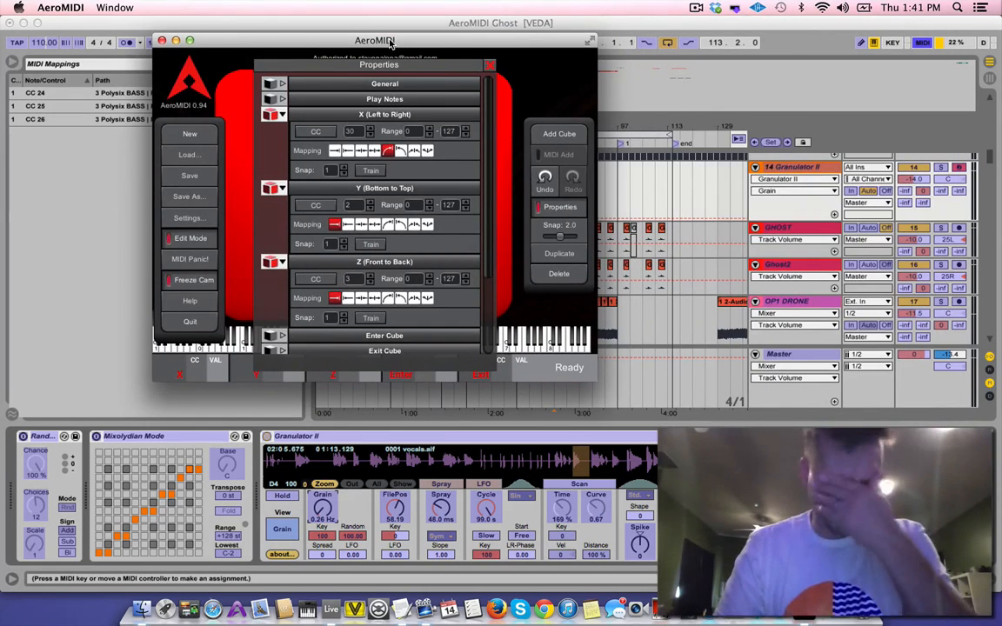
Expand the cube's Play Notes settings and set the X (Left to Right) axis CC number to 1
{"action": "left_click", "coordinate": [280, 97]}
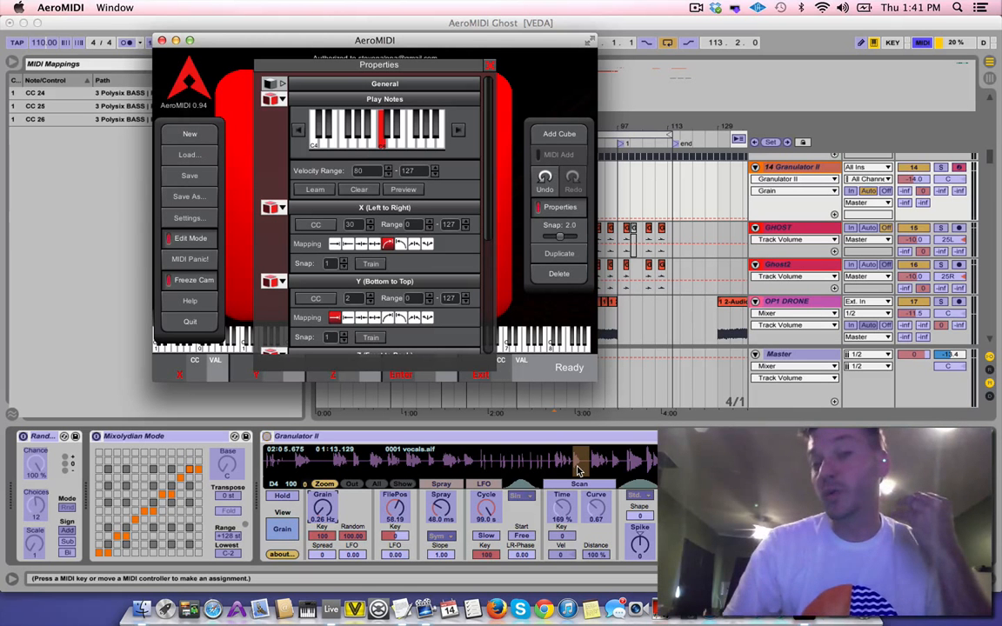
{"action": "scroll", "coordinate": [322, 236], "scroll_direction": "down", "scroll_amount": 4}
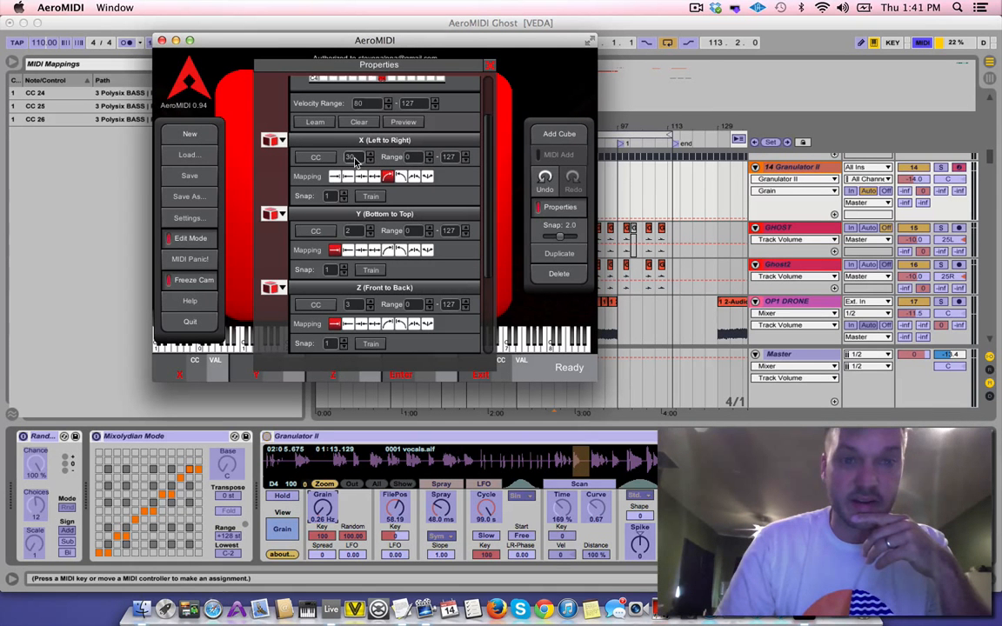
{"action": "left_click", "coordinate": [349, 158]}
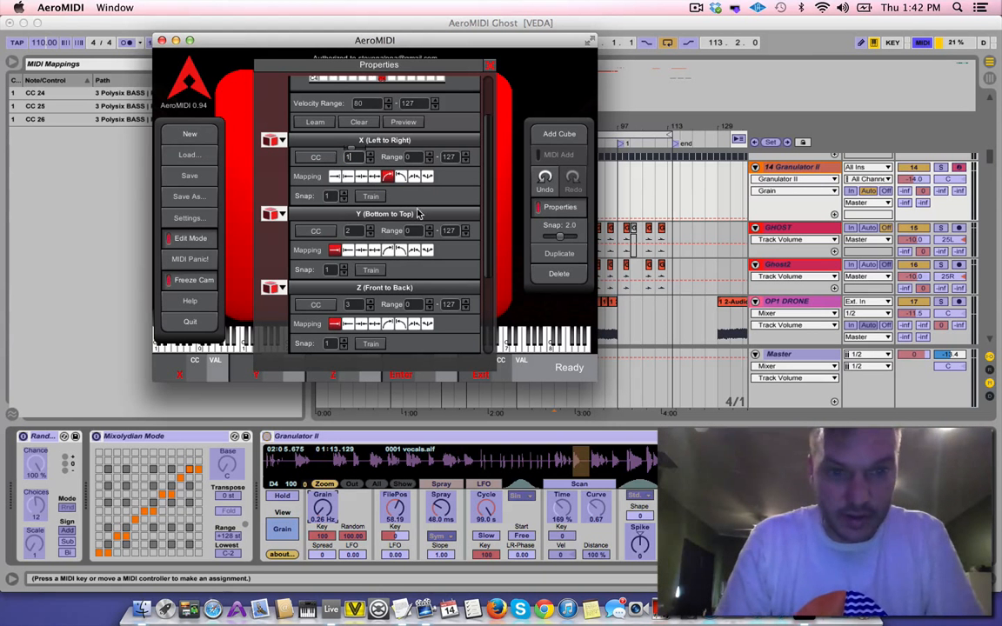
Confirm CC 1 for the cube's X axis and map it to Granulator II's Grain control in Live by training the axis from AeroMIDI
{"action": "type", "text": "1"}
{"action": "key", "text": "Return"}
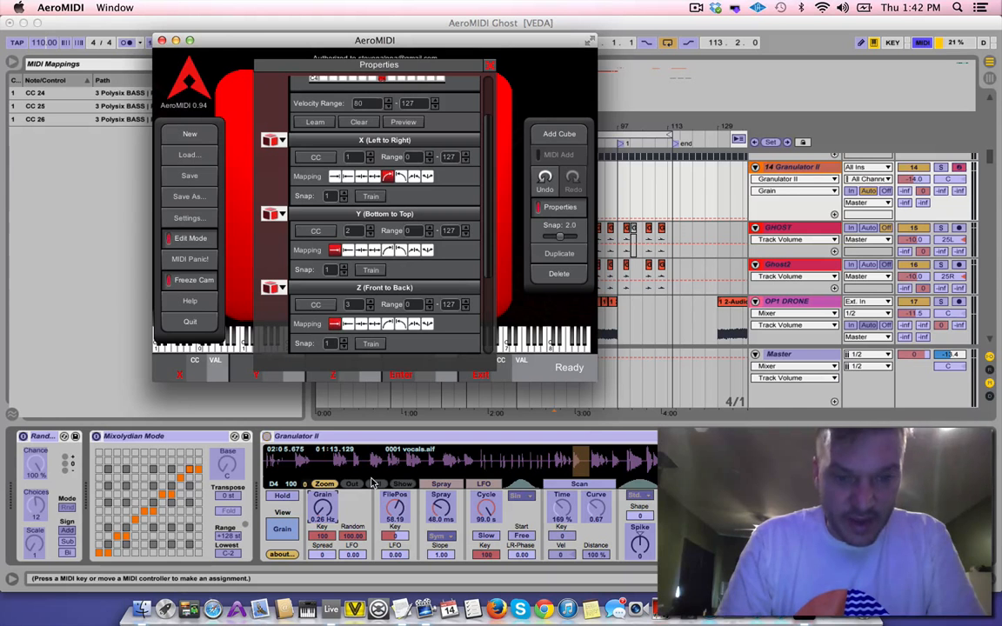
{"action": "left_click", "coordinate": [320, 511]}
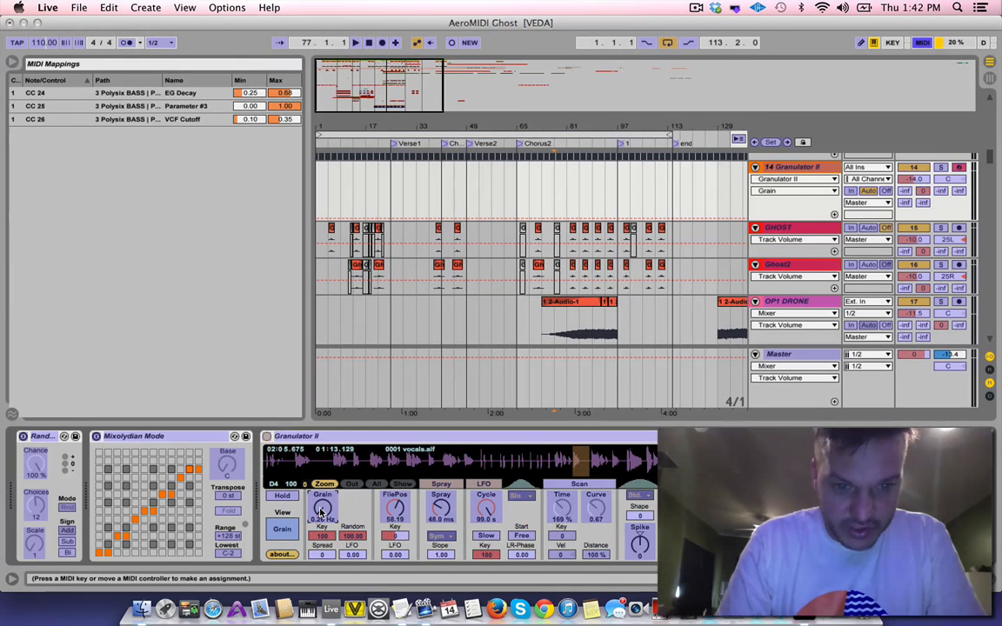
{"action": "key", "text": "super+Tab"}
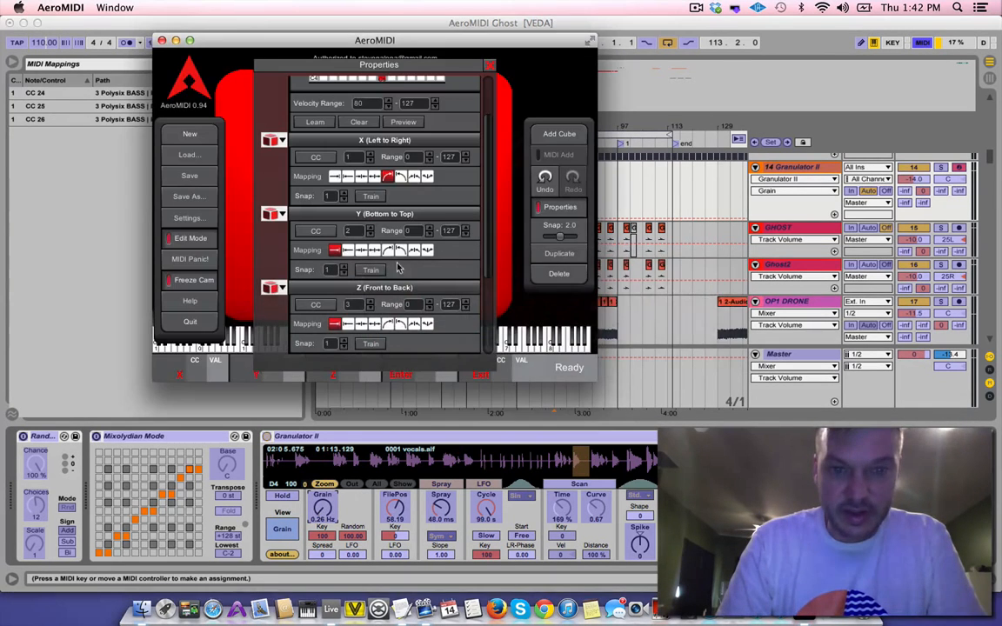
{"action": "left_click", "coordinate": [371, 197]}
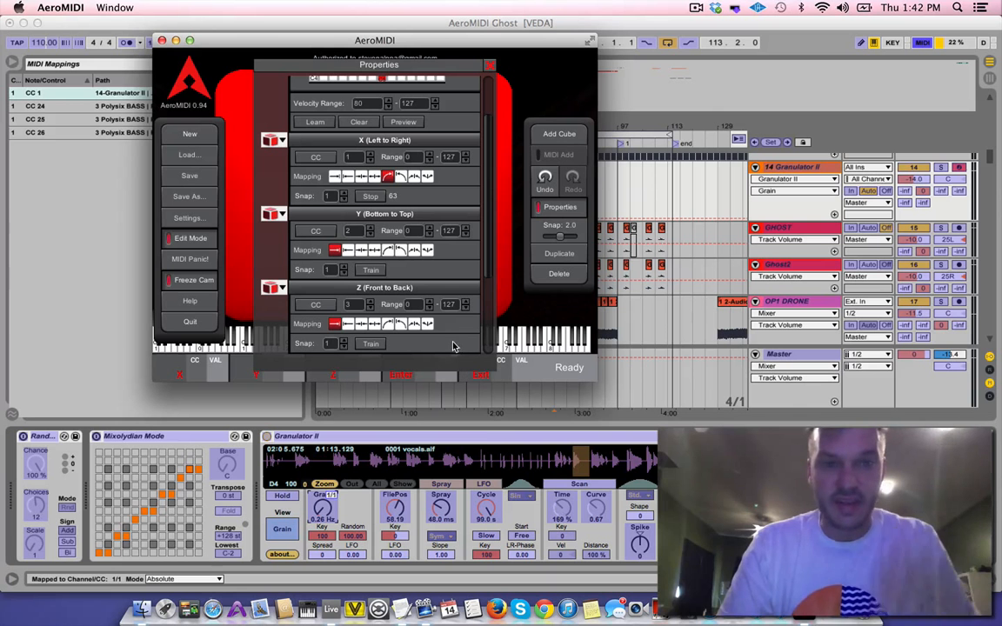
{"action": "left_click", "coordinate": [371, 196]}
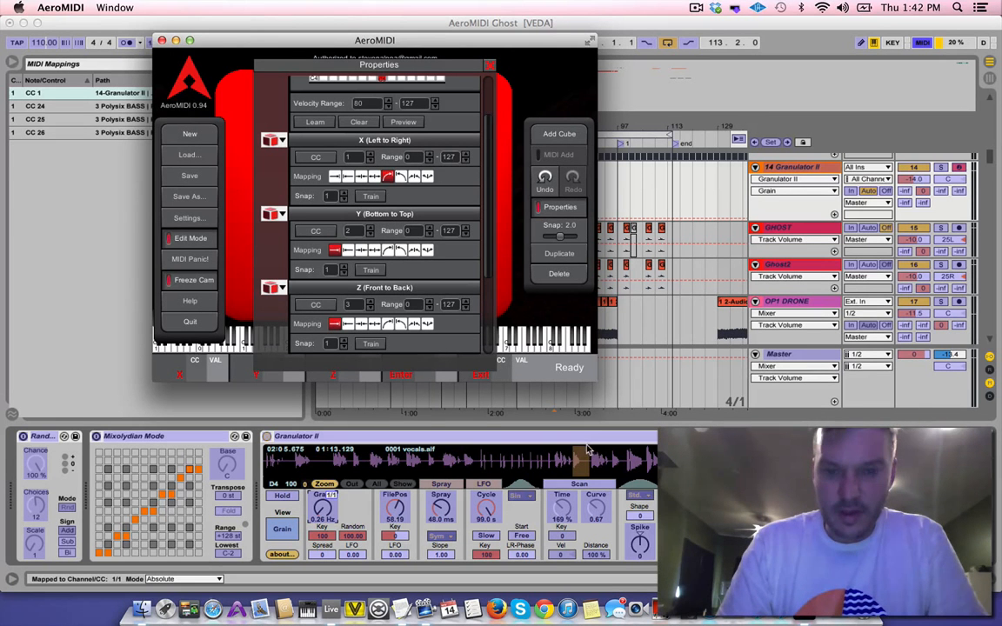
Map Granulator II's Spray control in Live to the cube's Y axis, CC 2, by training the axis from AeroMIDI
{"action": "left_click", "coordinate": [442, 513]}
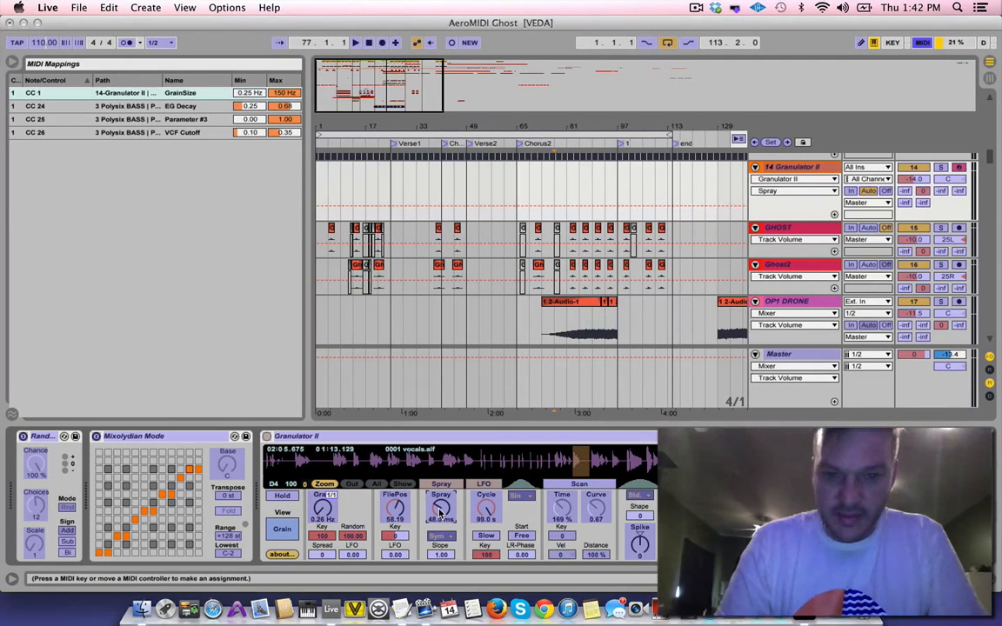
{"action": "key", "text": "super+Tab"}
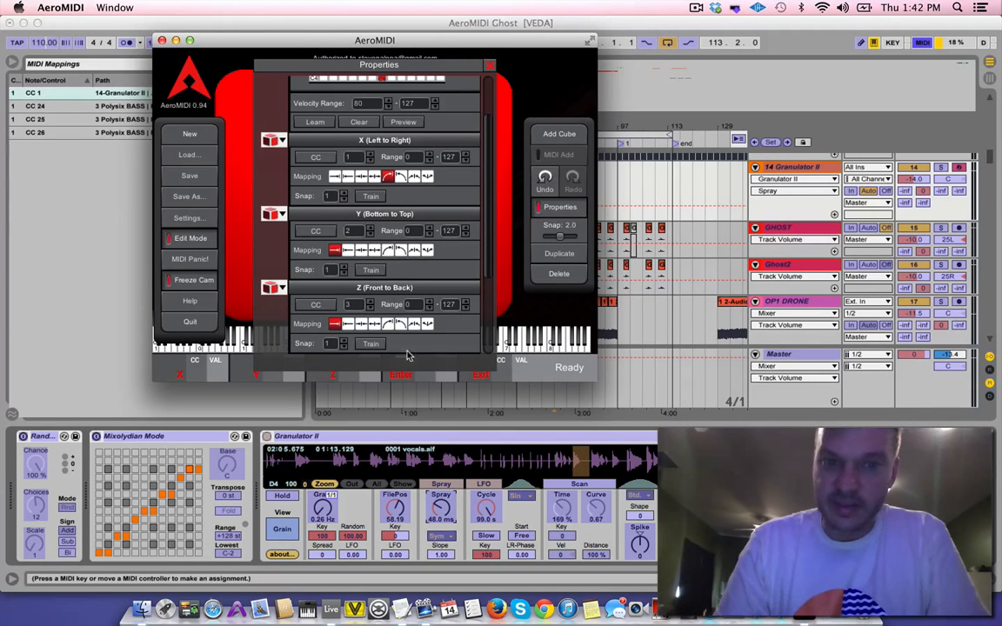
{"action": "left_click", "coordinate": [373, 270]}
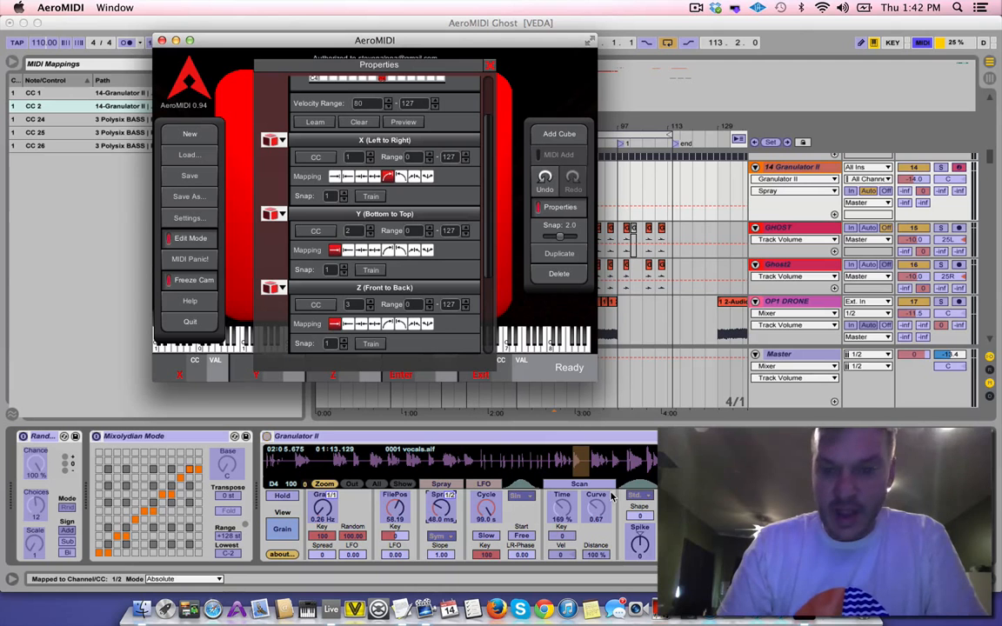
Map Granulator II's FluxusAmount control in Live to the cube's Z axis, CC 3, by training the axis from AeroMIDI
{"action": "left_click", "coordinate": [739, 513]}
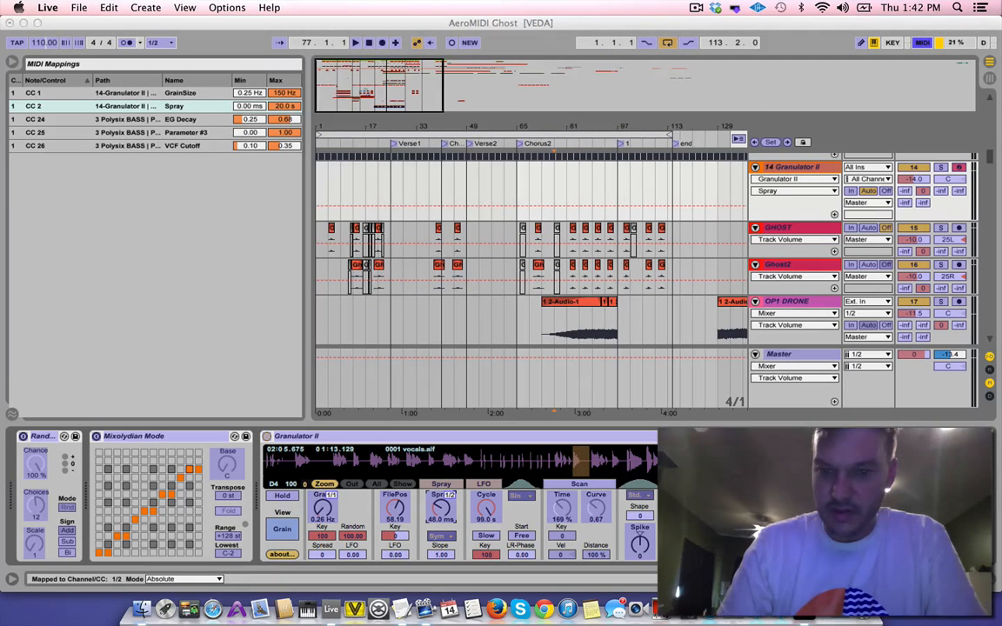
{"action": "key", "text": "super+Tab"}
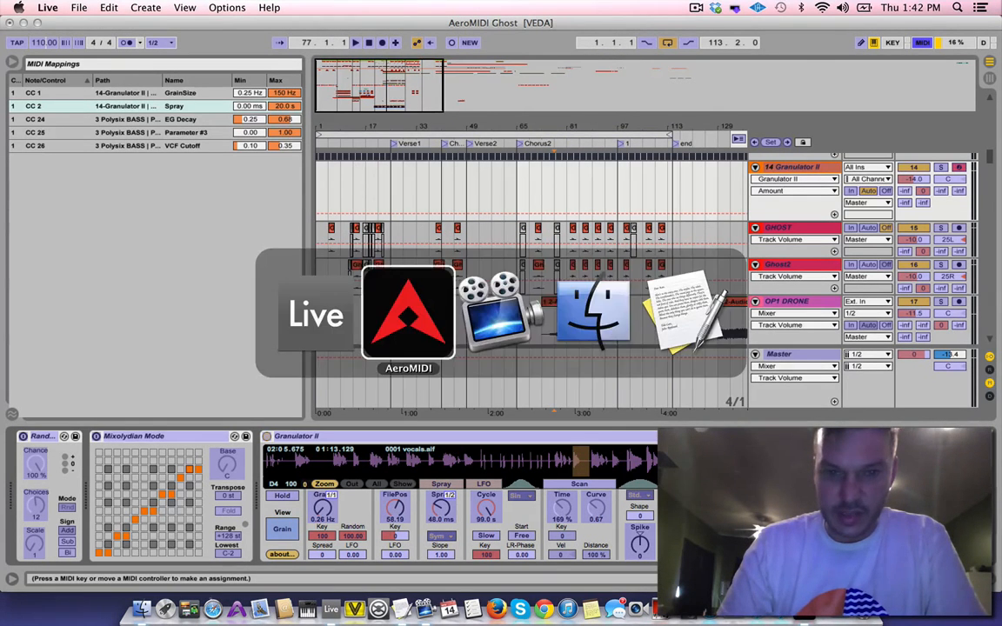
{"action": "left_click", "coordinate": [373, 342]}
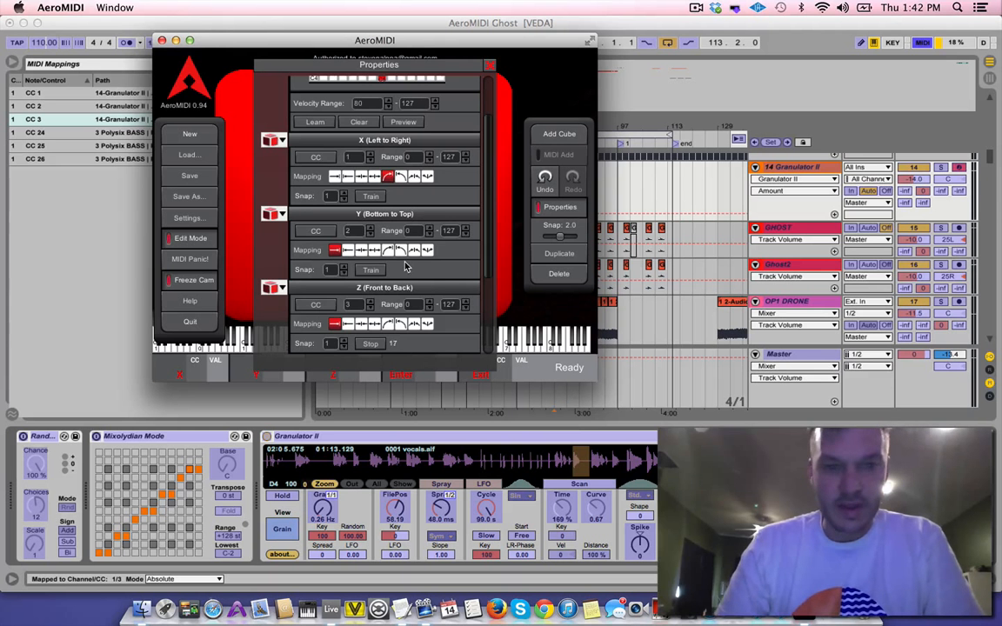
{"action": "scroll", "coordinate": [404, 266], "scroll_direction": "down", "scroll_amount": 3}
{"action": "scroll", "coordinate": [404, 266], "scroll_direction": "up", "scroll_amount": 5}
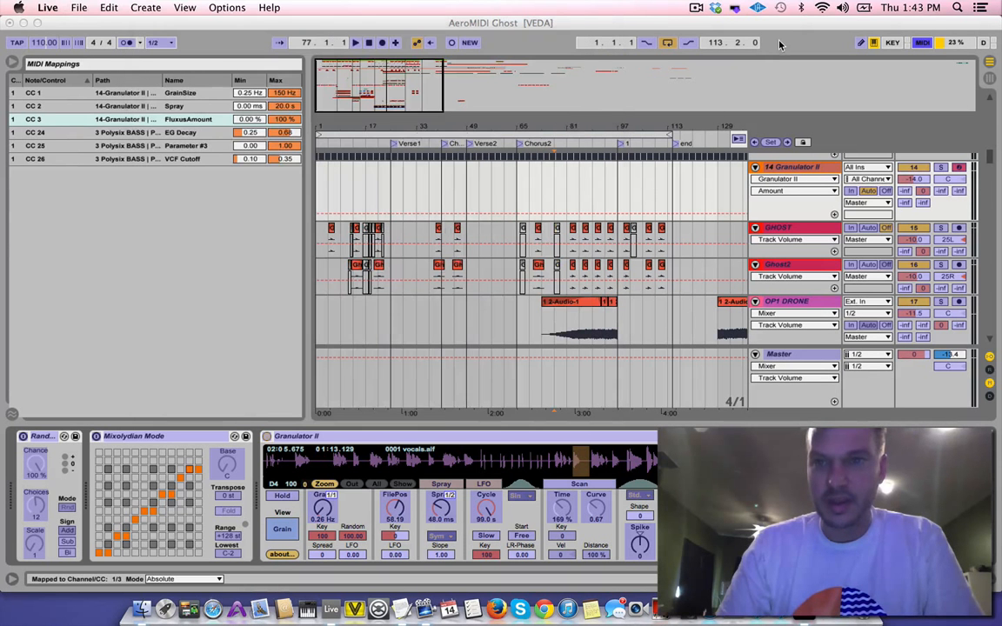
Switch to Live, turn off MIDI mapping mode, and check where the Edit MIDI Map command is located
{"action": "left_click", "coordinate": [701, 34]}
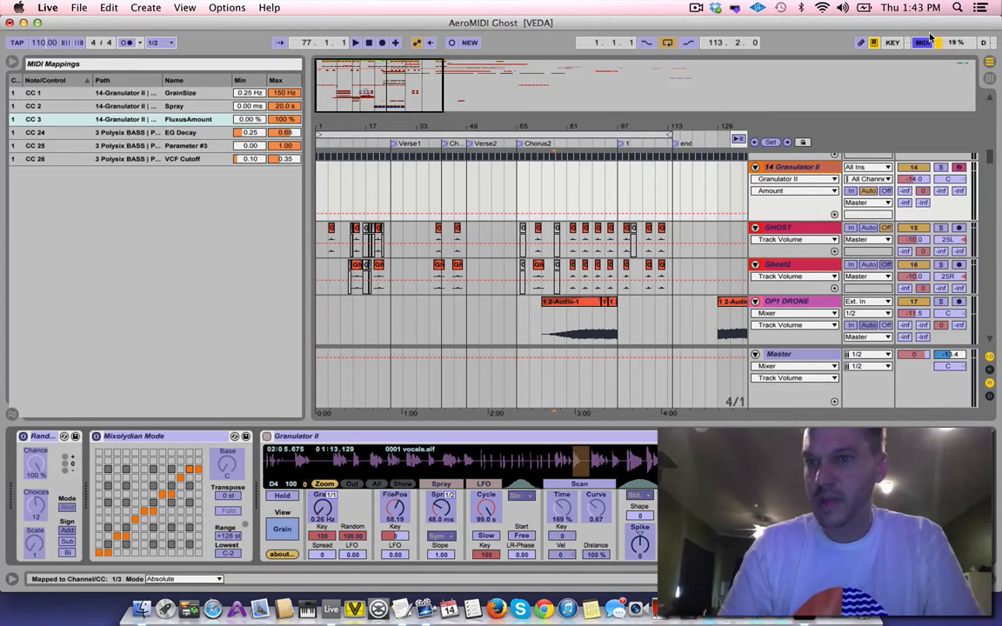
{"action": "left_click", "coordinate": [924, 43]}
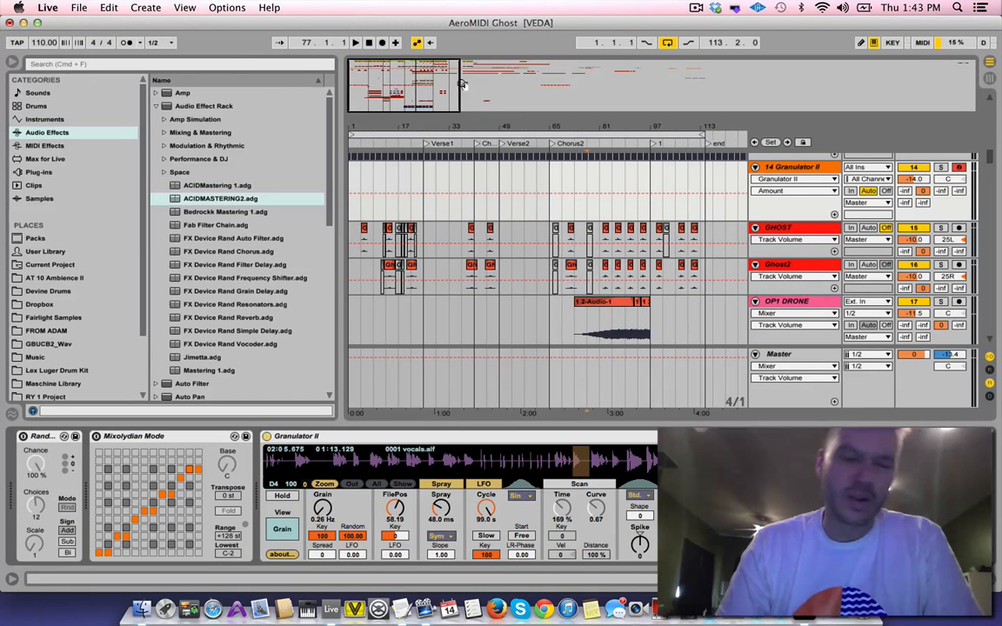
{"action": "left_click", "coordinate": [227, 8]}
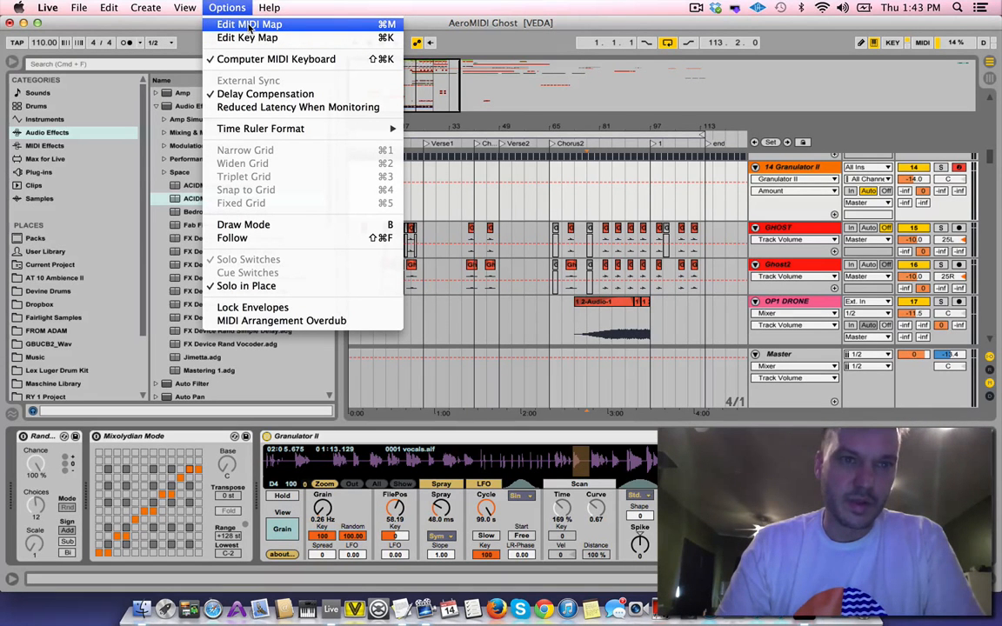
{"action": "left_click", "coordinate": [743, 84]}
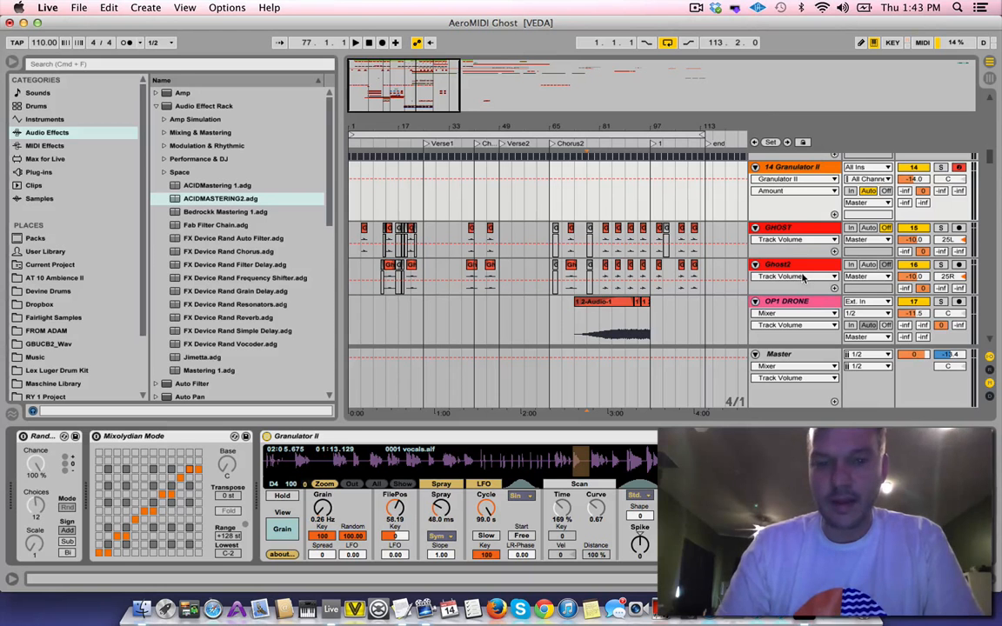
Switch to AeroMIDI, close the cube's properties and turn off Edit Mode to play the cube
{"action": "key", "text": "super+Tab"}
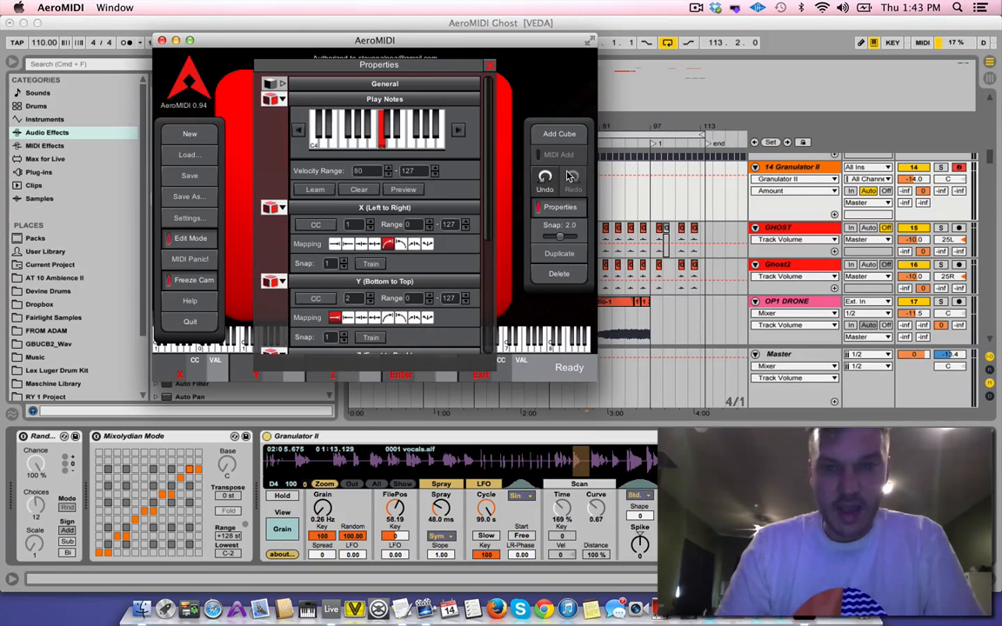
{"action": "left_click", "coordinate": [566, 209]}
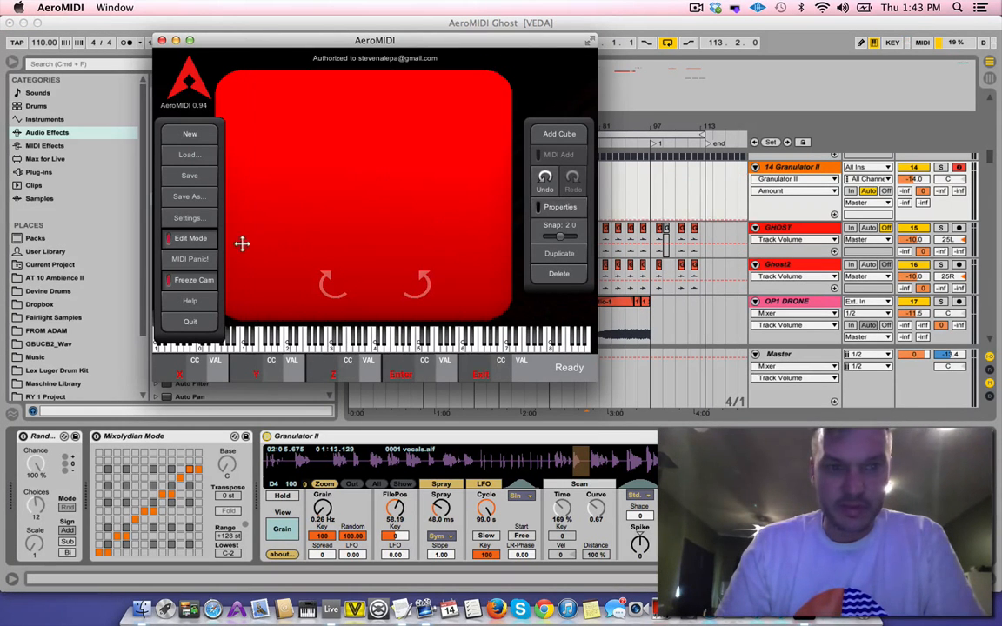
{"action": "left_click", "coordinate": [191, 239]}
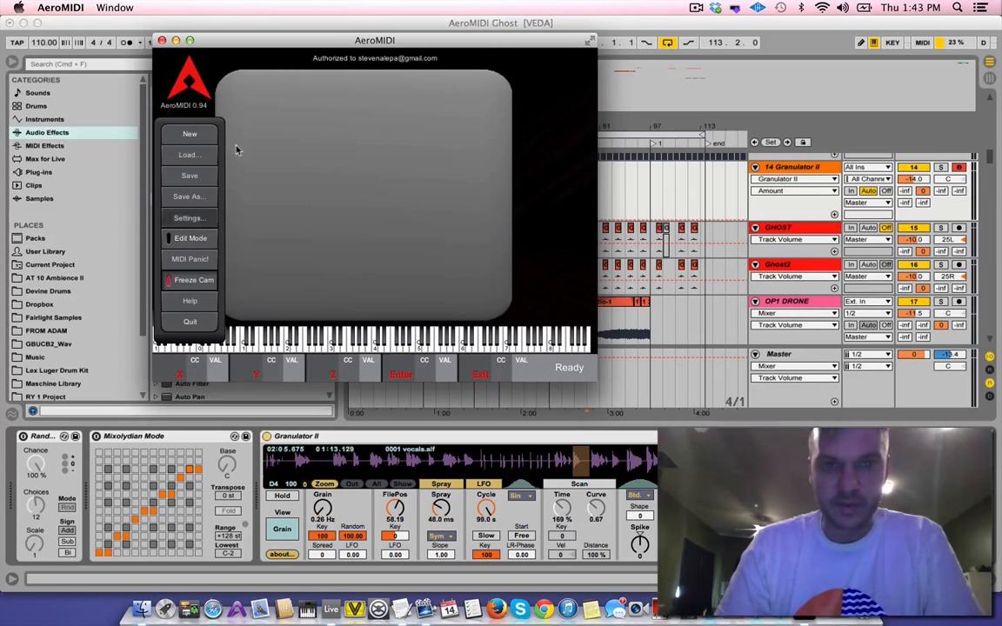
Move the AeroMIDI window out of the way so Live's browser and arrangement tracks are uncovered
{"action": "left_click_drag", "start_coordinate": [350, 34], "coordinate": [303, 39]}
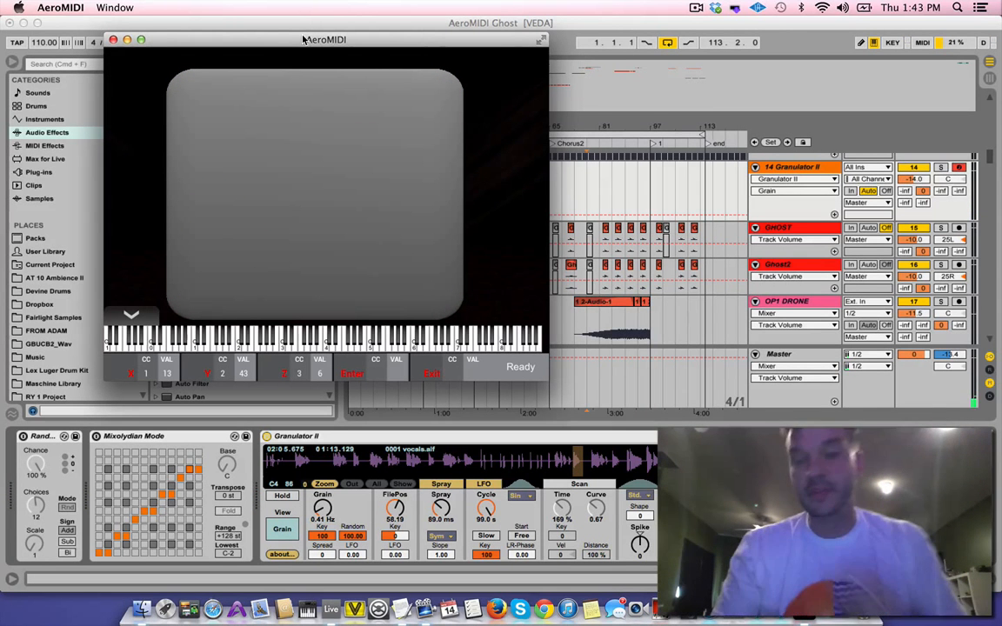
{"action": "mouse_move", "coordinate": [119, 276]}
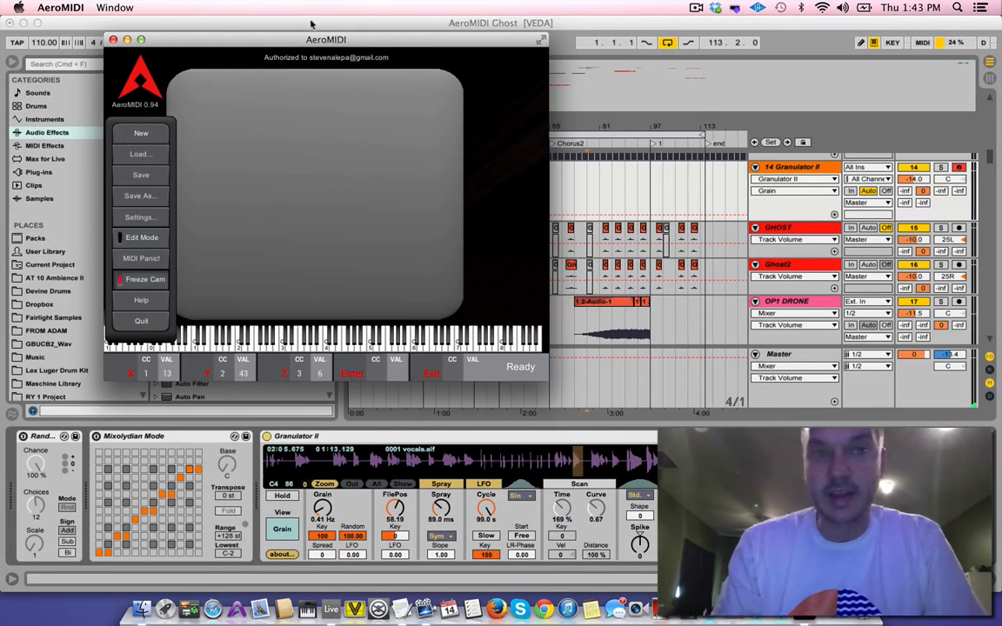
{"action": "left_click_drag", "start_coordinate": [331, 44], "coordinate": [511, 311]}
Insert a new audio track below the 14 Granulator II track in Live and set its audio input to 14-Granulator II
{"action": "left_click", "coordinate": [783, 170]}
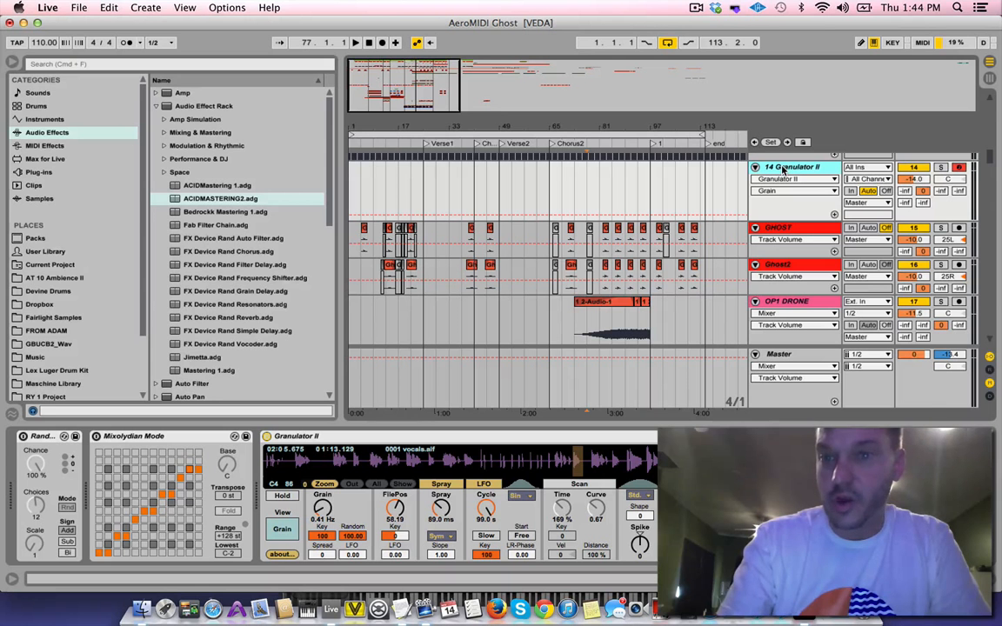
{"action": "key", "text": "super+t"}
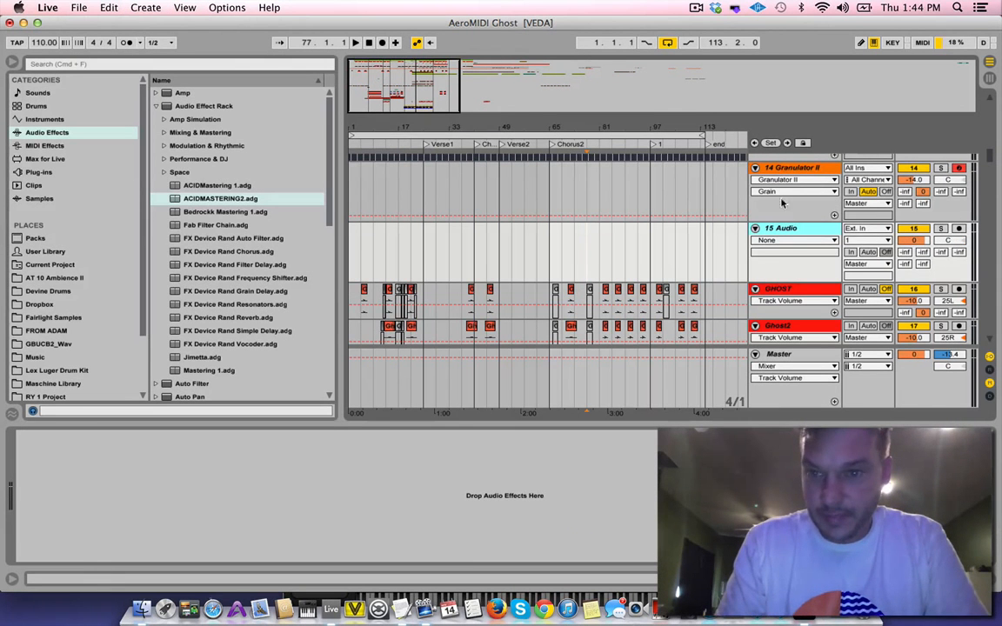
{"action": "left_click", "coordinate": [866, 228]}
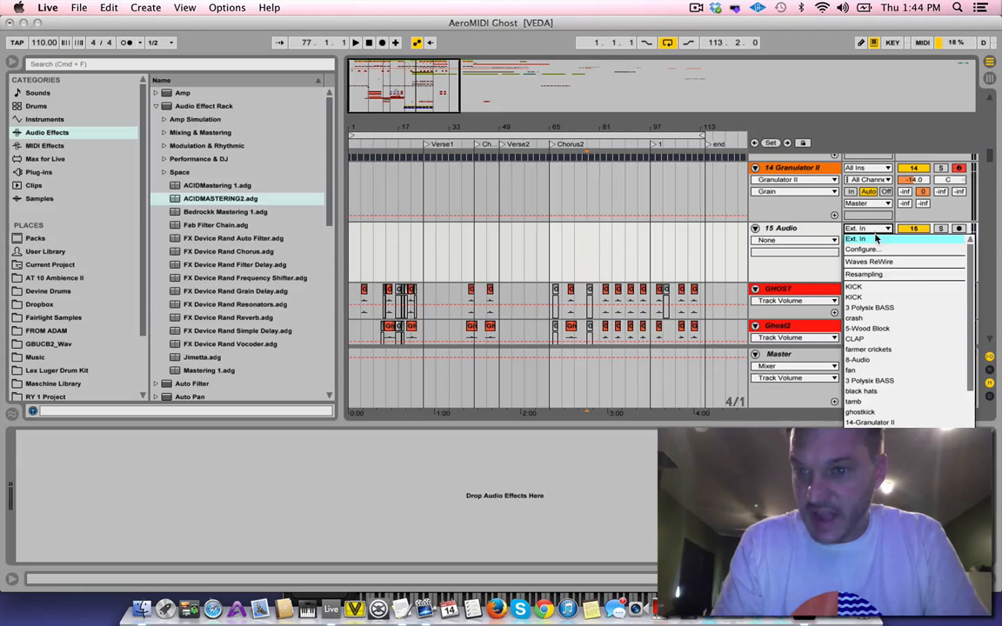
{"action": "left_click", "coordinate": [891, 422]}
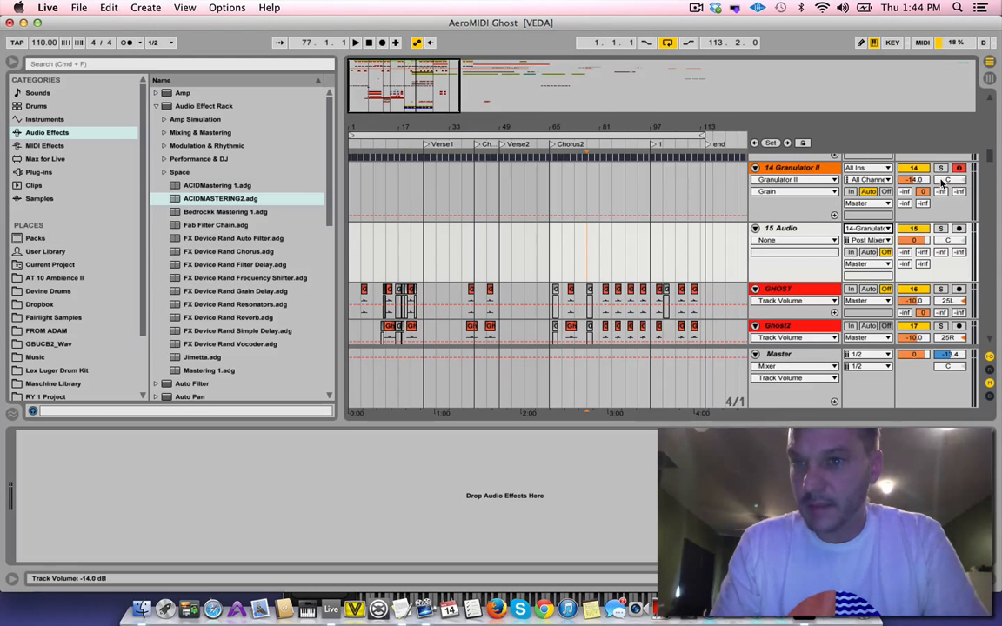
Arm the new 15 Audio track for recording and set the Granulator II track's monitoring to In
{"action": "left_click", "coordinate": [958, 230]}
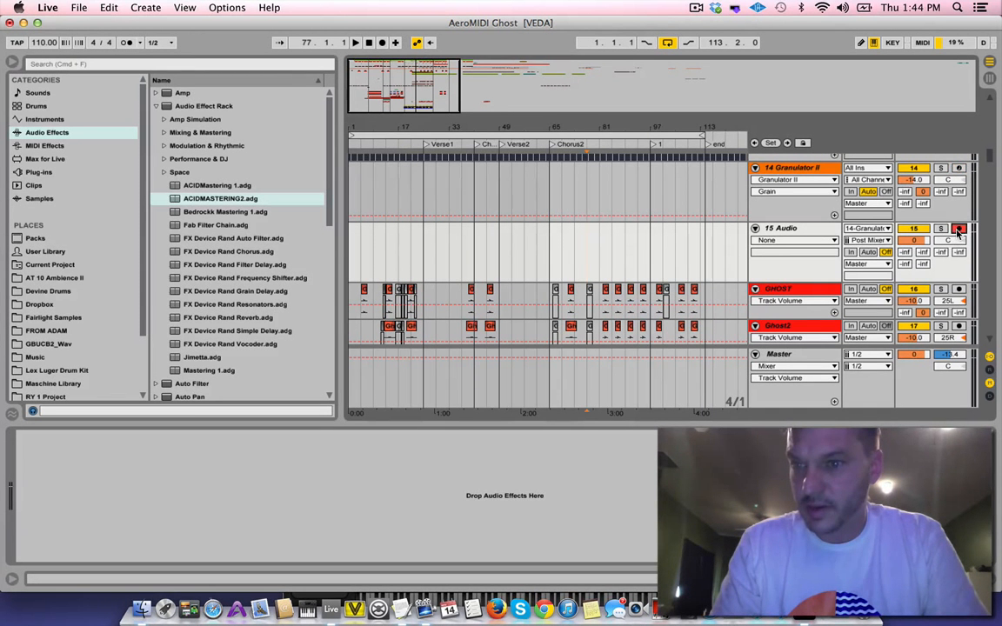
{"action": "left_click", "coordinate": [849, 192]}
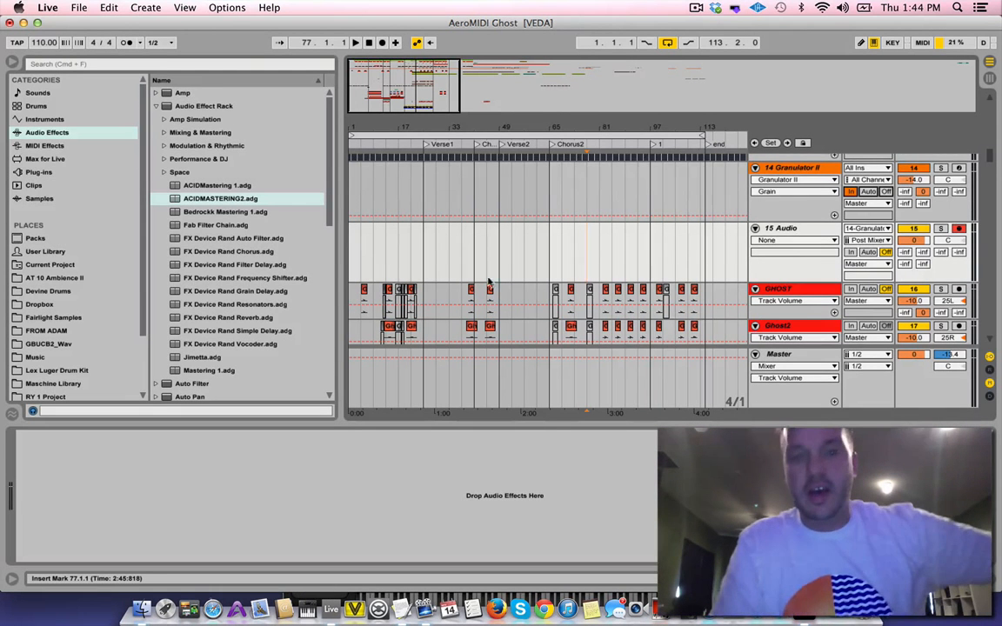
Play the GHOST track from 5.1.1 and inspect the sample of its first vocal clip, then hide the clip view
{"action": "scroll", "coordinate": [480, 285], "scroll_direction": "down", "scroll_amount": 3}
{"action": "scroll", "coordinate": [482, 285], "scroll_direction": "up", "scroll_amount": 1}
{"action": "left_click", "coordinate": [362, 190]}
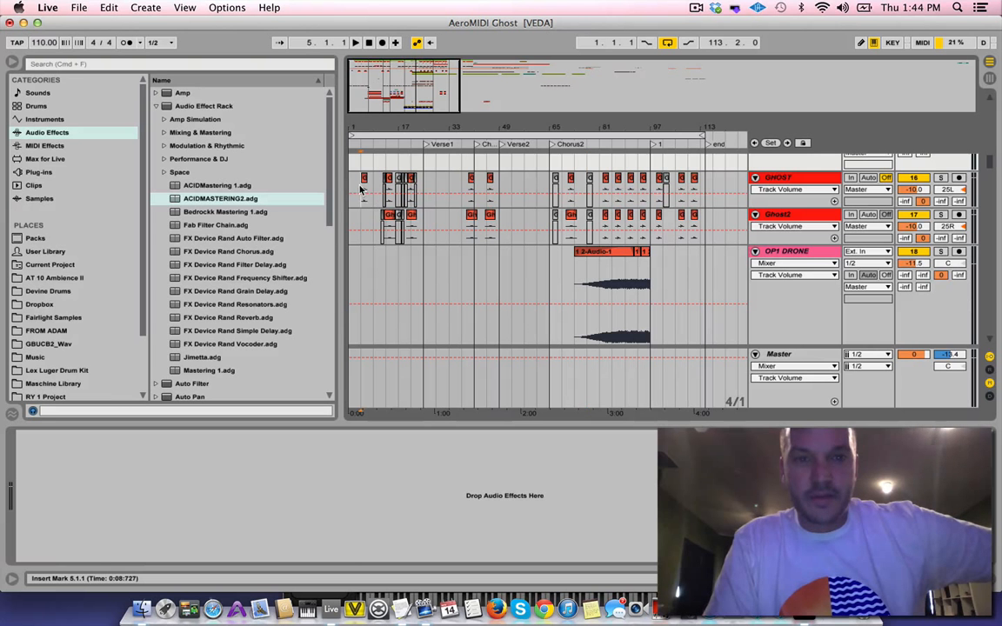
{"action": "key", "text": "space"}
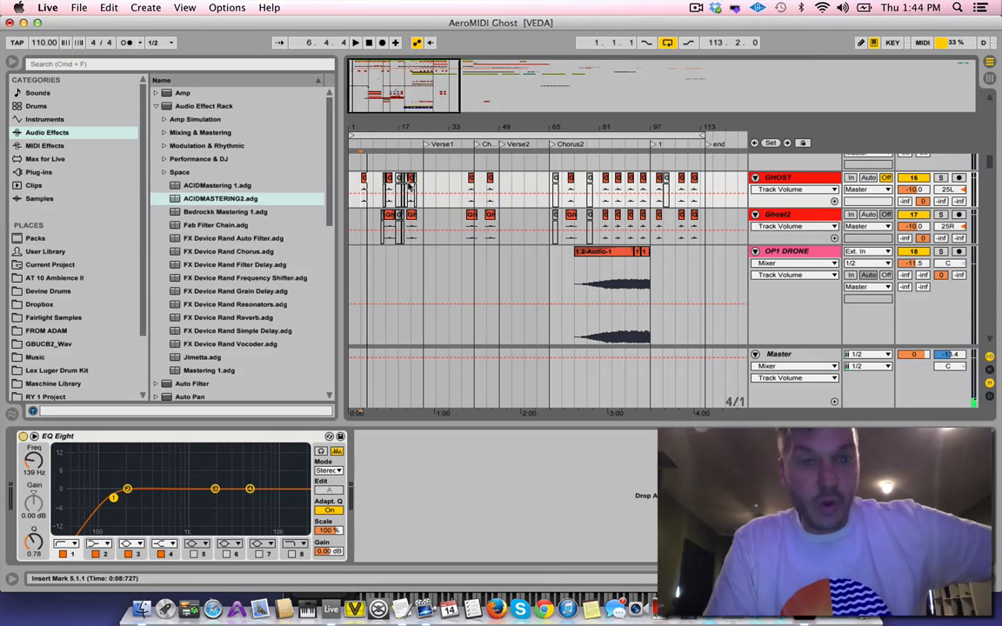
{"action": "double_click", "coordinate": [365, 178]}
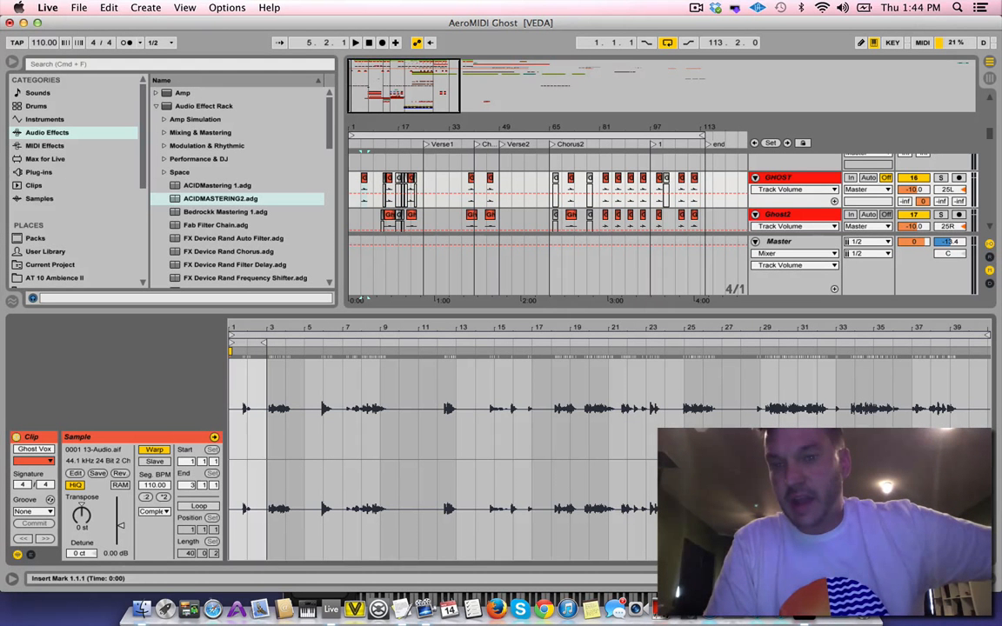
{"action": "left_click", "coordinate": [991, 579]}
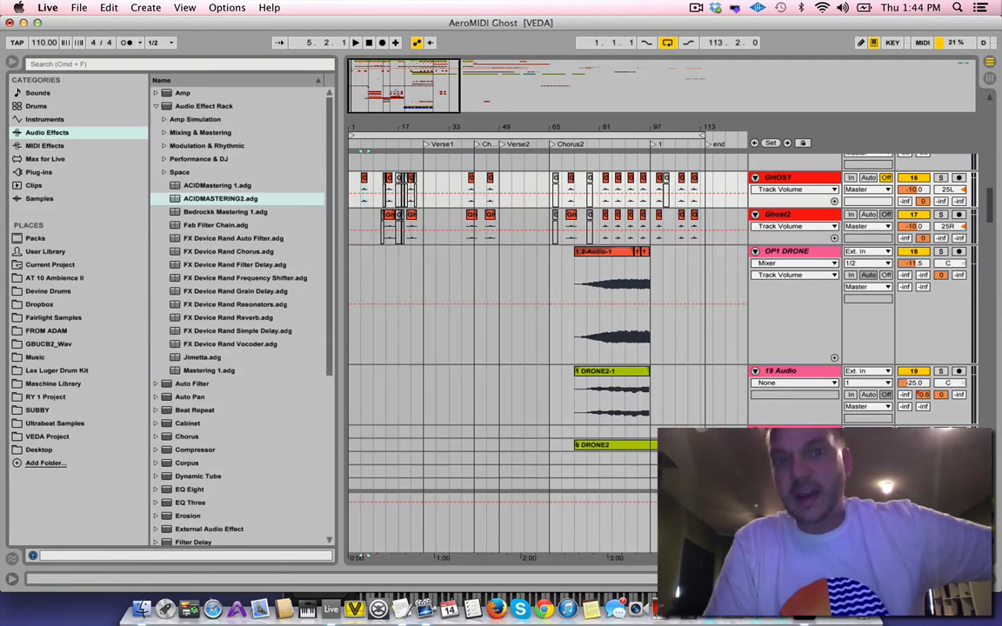
Set the playback start to 1.1.1 on the Granulator II track and rename the 15 Audio track as ghost voice
{"action": "scroll", "coordinate": [563, 263], "scroll_direction": "up", "scroll_amount": 5}
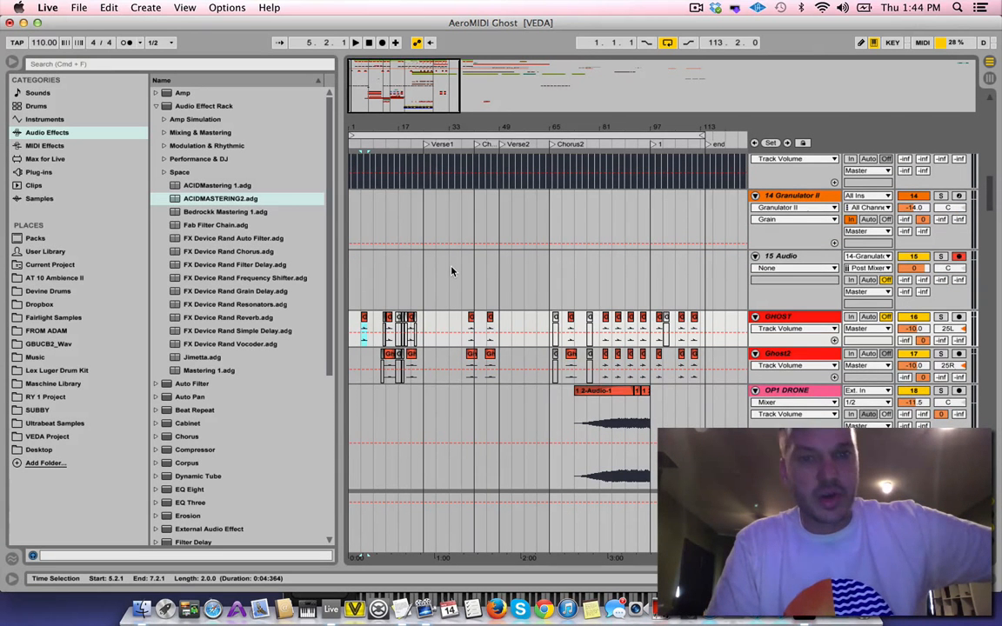
{"action": "scroll", "coordinate": [453, 271], "scroll_direction": "up", "scroll_amount": 2}
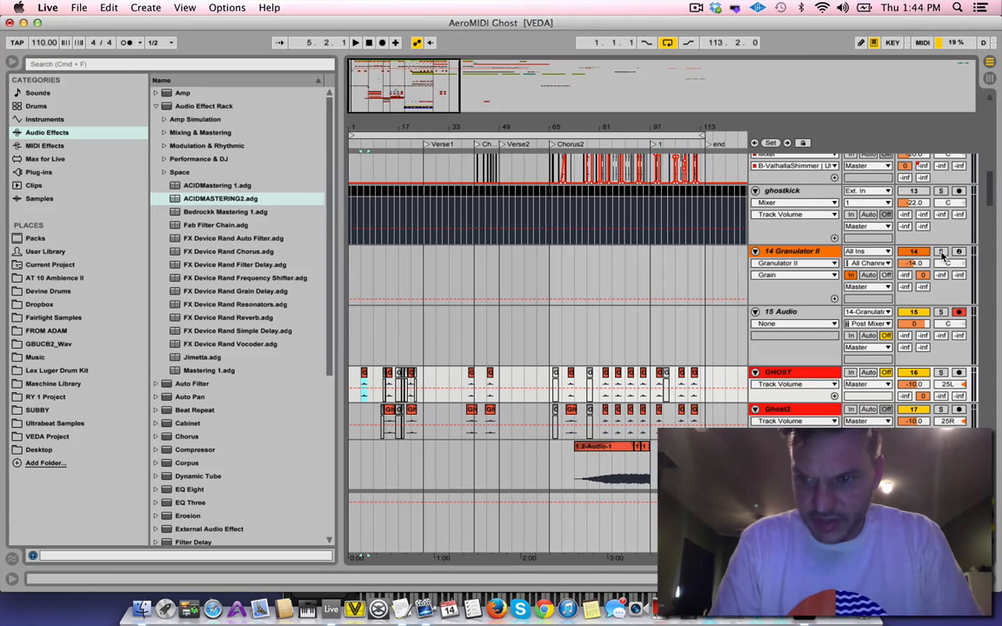
{"action": "left_click", "coordinate": [352, 275]}
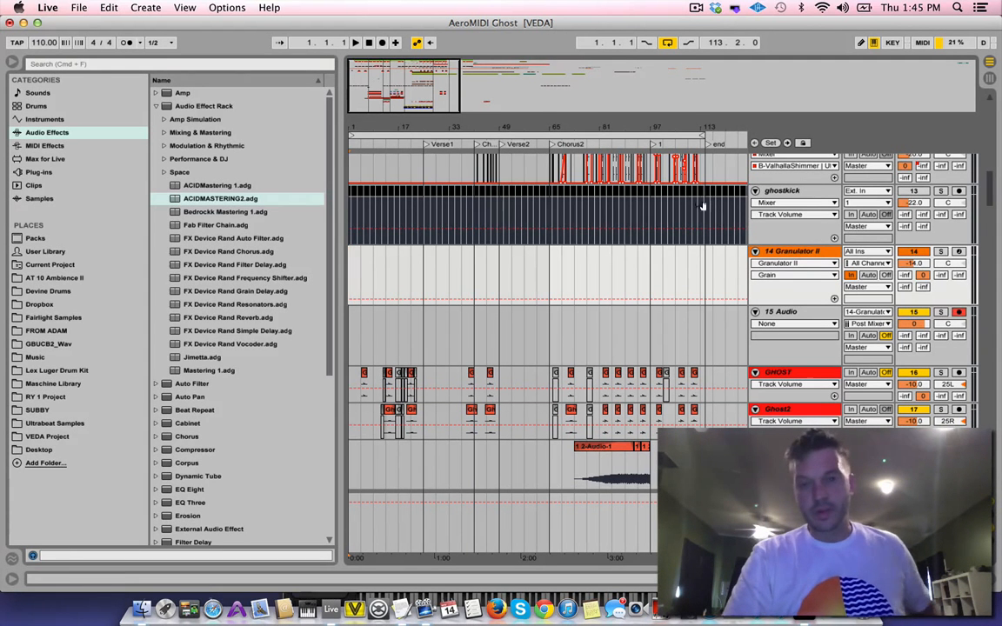
{"action": "left_click", "coordinate": [798, 315]}
{"action": "key", "text": "super+r"}
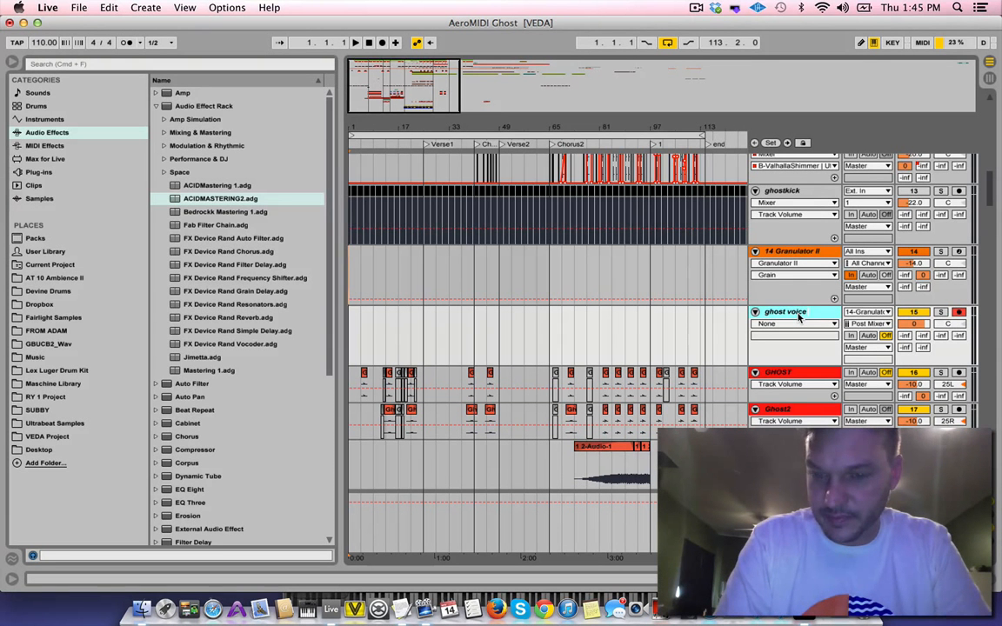
Rename the armed audio track below 14 Granulator II as ghost voice granulator
{"action": "type", "text": "ghost voice granulator"}
{"action": "key", "text": "Return"}
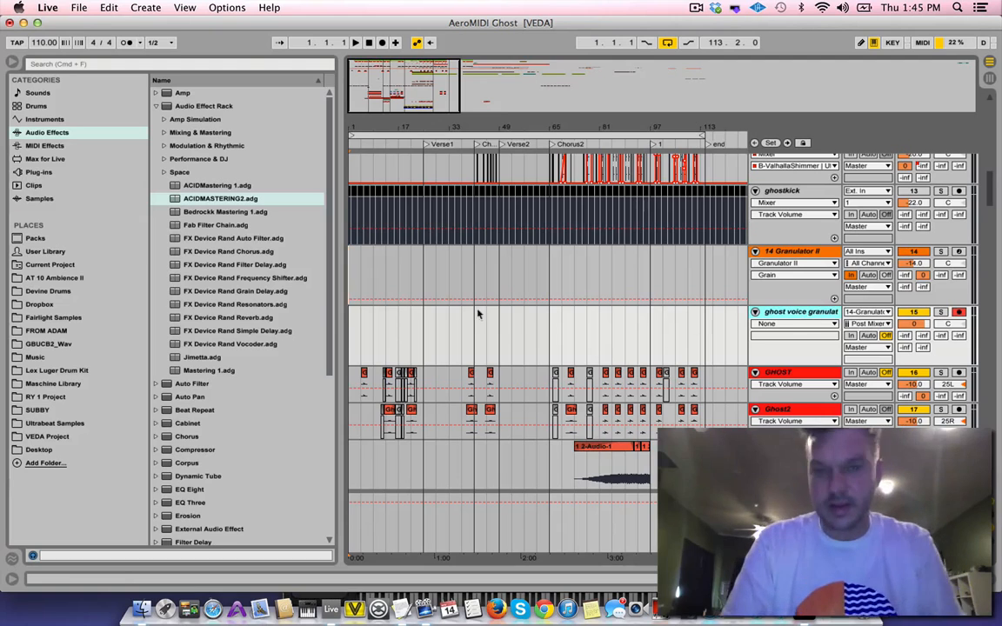
Move the AeroMIDI window over Live's browser area and display the devices of the 14 Granulator II track
{"action": "key", "text": "super+Tab"}
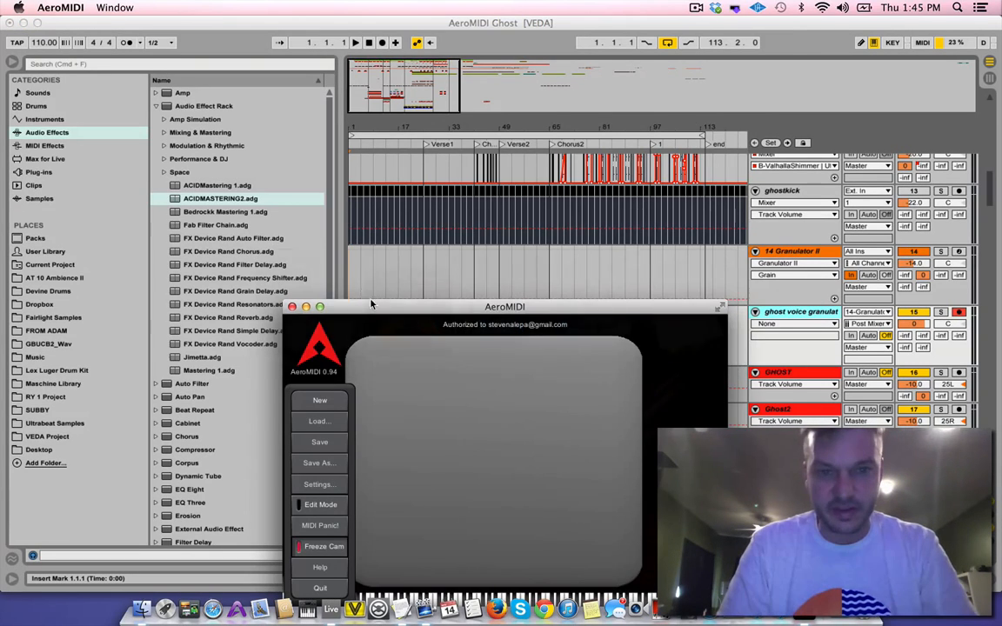
{"action": "left_click_drag", "start_coordinate": [397, 315], "coordinate": [72, 46]}
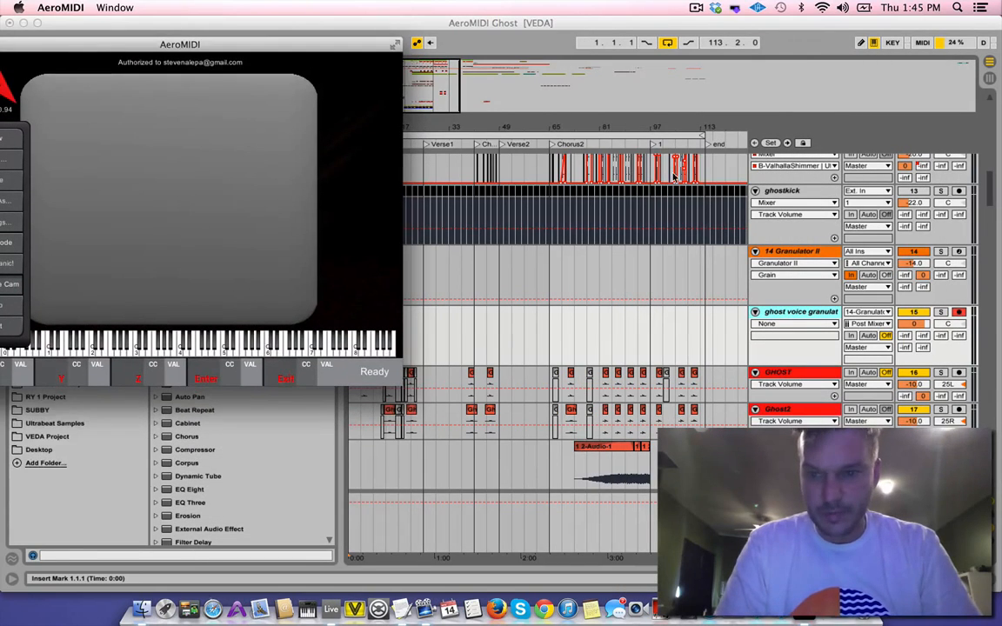
{"action": "left_click", "coordinate": [788, 251]}
{"action": "double_click", "coordinate": [790, 251]}
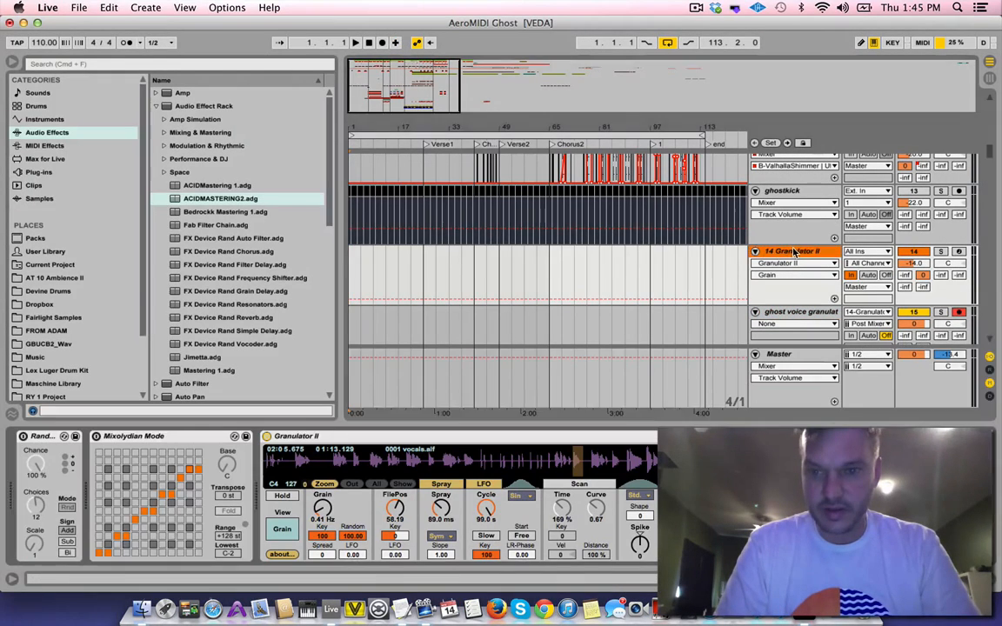
{"action": "key", "text": "super+Tab"}
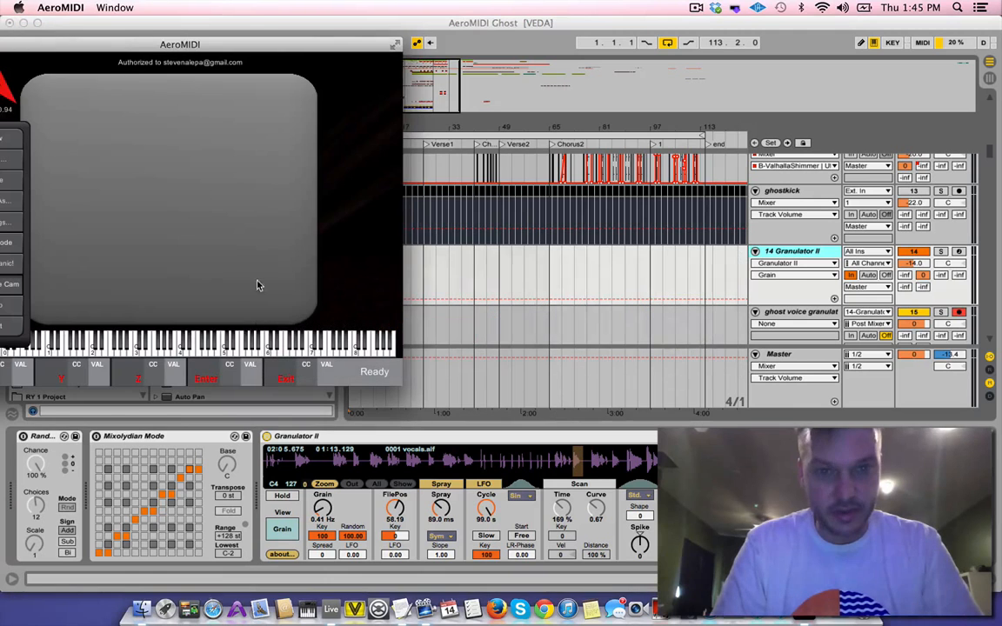
{"action": "left_click_drag", "start_coordinate": [393, 42], "coordinate": [368, 64]}
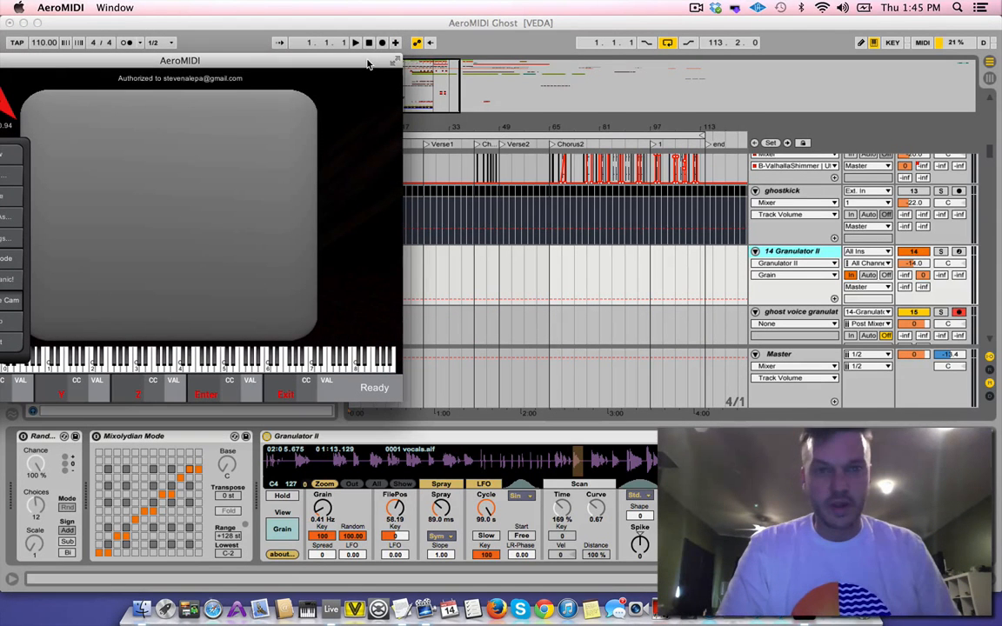
Record the AeroMIDI performance in Live from the start of the arrangement to about bar 17, then stop
{"action": "left_click", "coordinate": [386, 40]}
{"action": "left_click", "coordinate": [382, 43]}
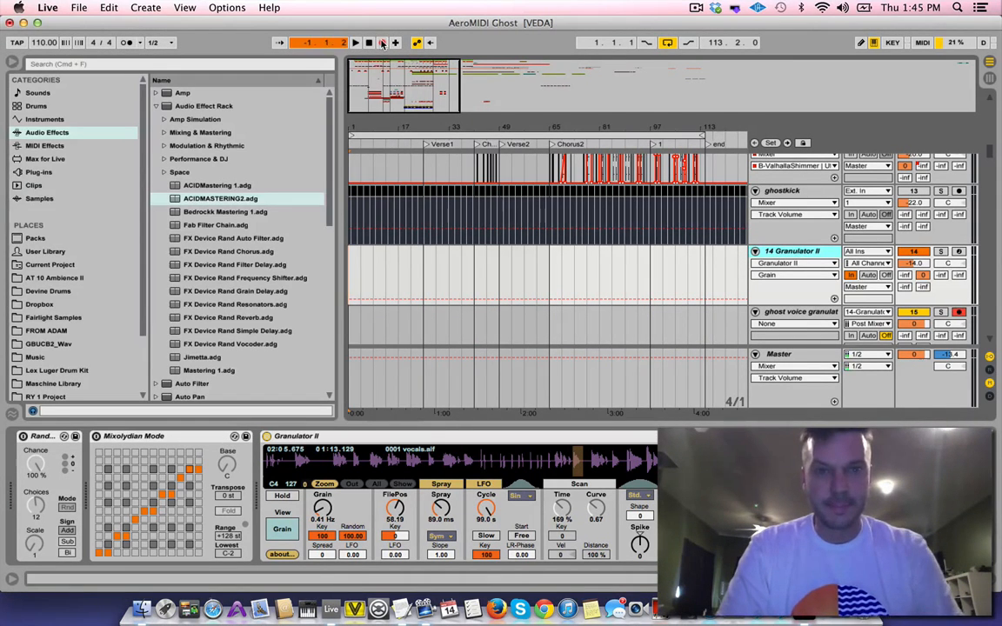
{"action": "key", "text": "super+Tab"}
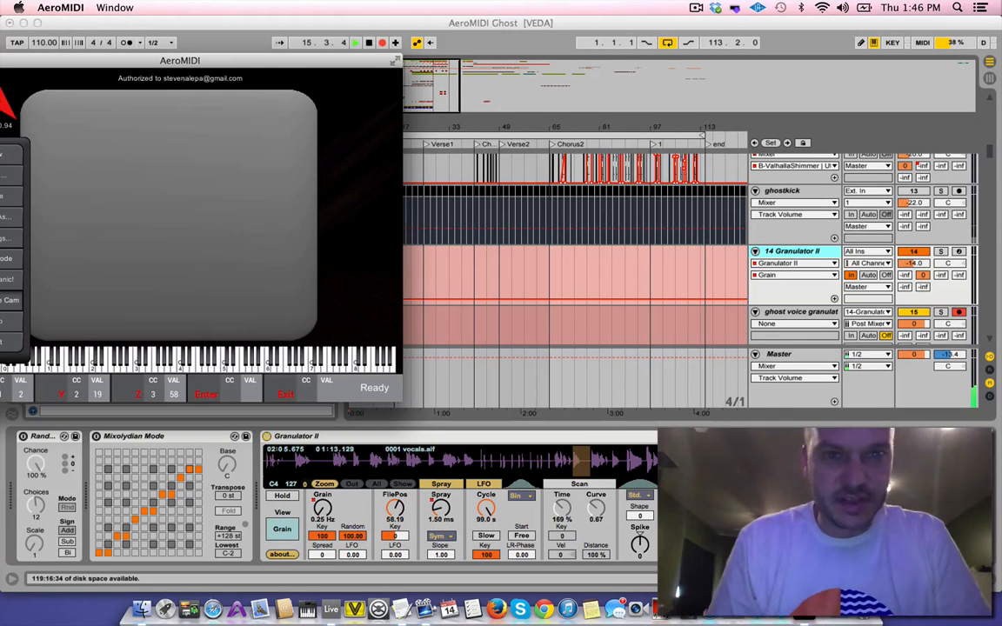
{"action": "key", "text": "super+Tab"}
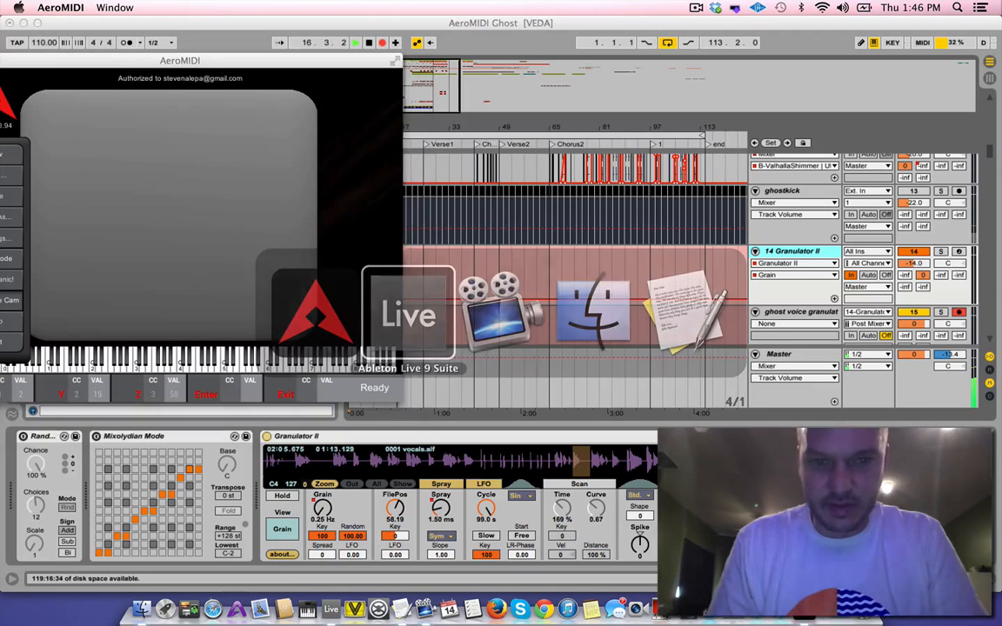
{"action": "key", "text": "space"}
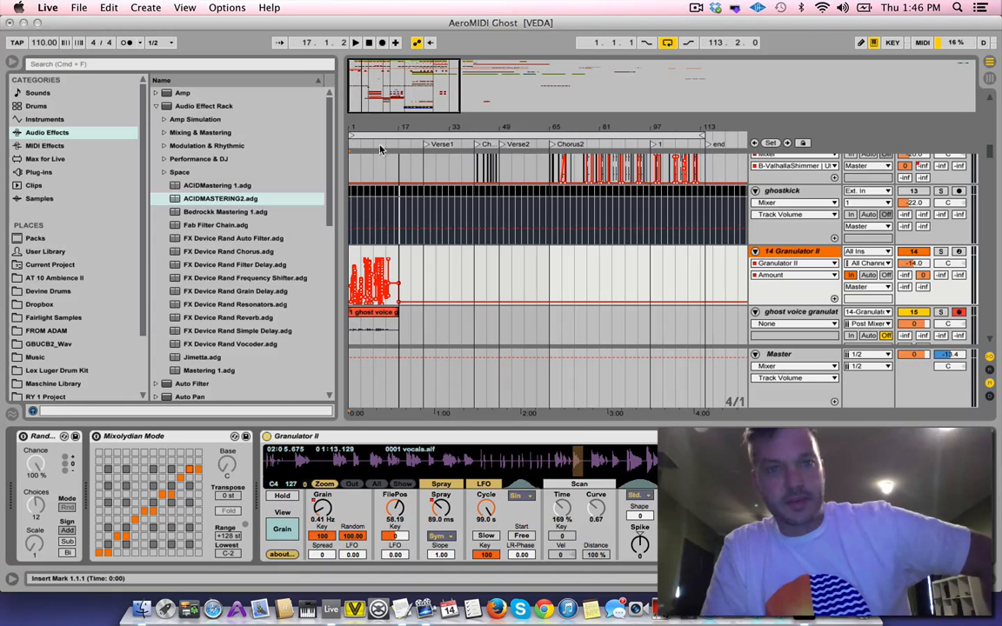
Examine the recorded ghost voice granulator clip and the Amount automation on the Granulator II track over the first 17 bars
{"action": "left_click", "coordinate": [360, 128]}
{"action": "left_click_drag", "start_coordinate": [359, 127], "coordinate": [317, 580]}
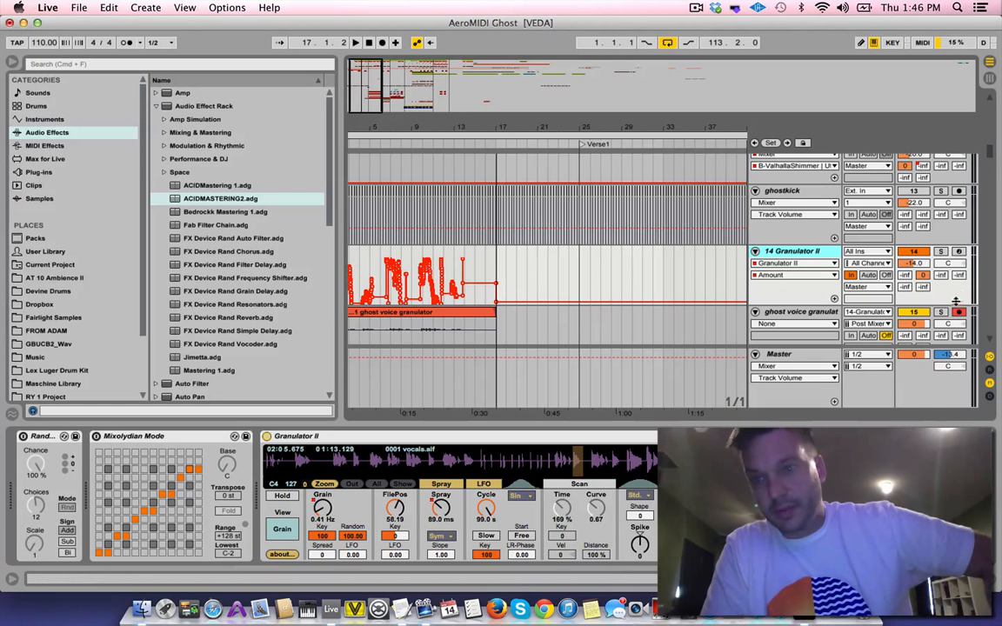
{"action": "scroll", "coordinate": [357, 280], "scroll_direction": "down", "scroll_amount": 3}
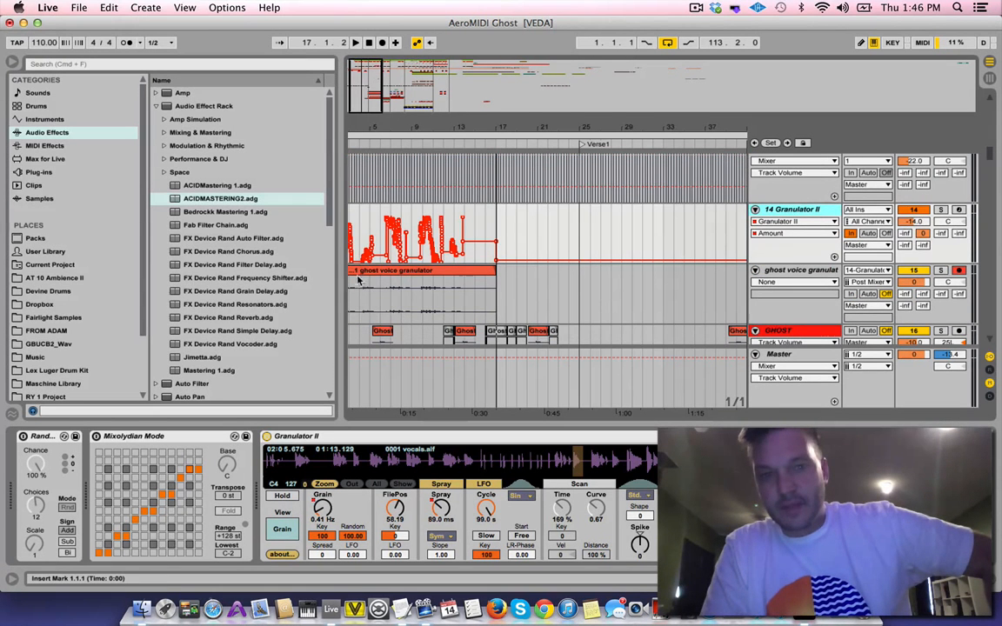
{"action": "left_click_drag", "start_coordinate": [352, 301], "coordinate": [418, 300]}
{"action": "left_click", "coordinate": [424, 298]}
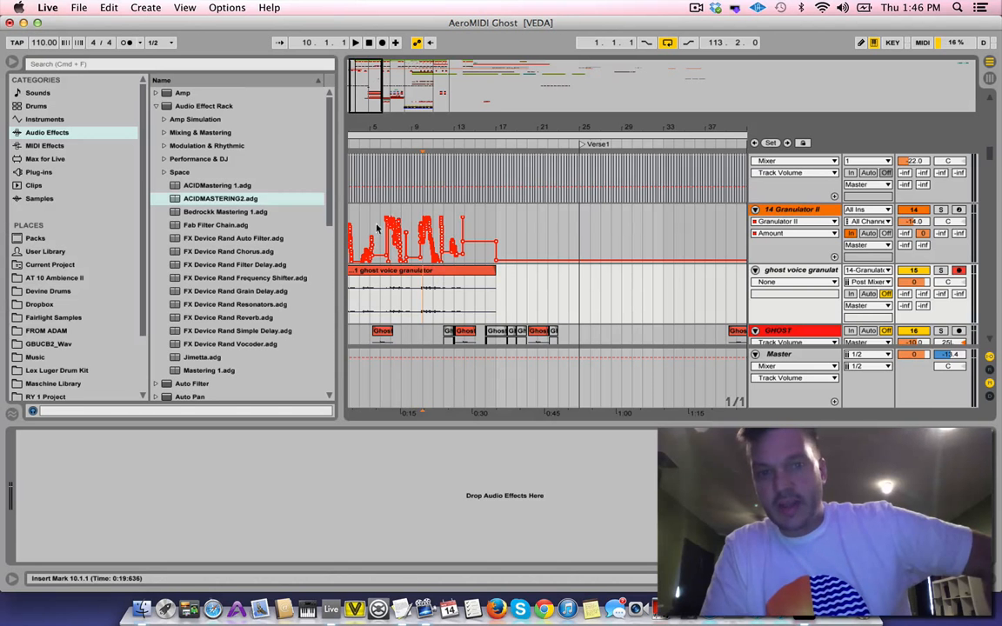
{"action": "left_click_drag", "start_coordinate": [502, 231], "coordinate": [348, 233]}
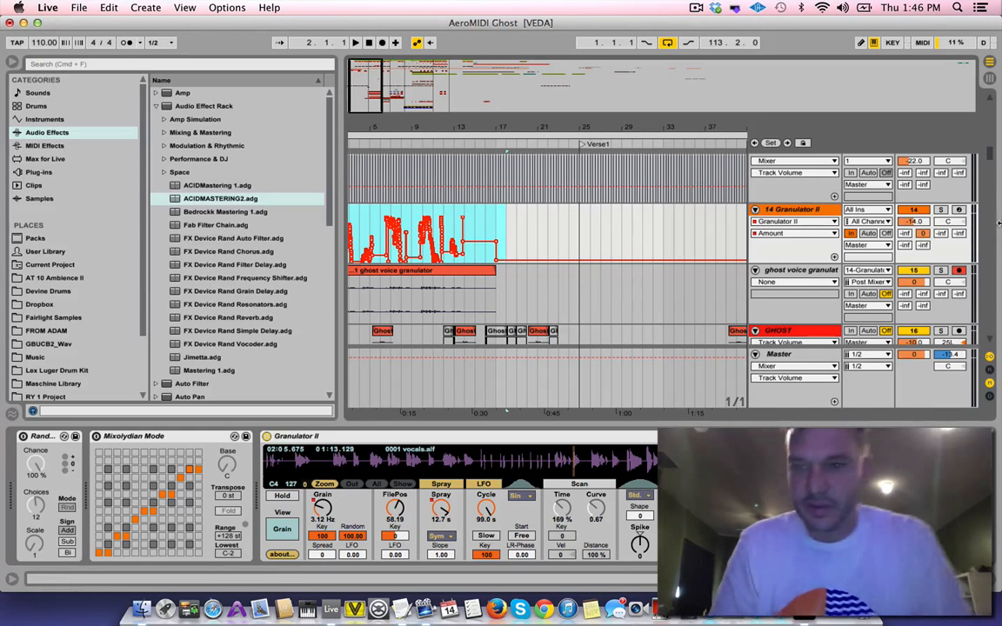
Solo the ghost voice granulator track and play its recorded clip from 3.1.1
{"action": "left_click", "coordinate": [941, 270]}
{"action": "left_click", "coordinate": [354, 271]}
{"action": "left_click", "coordinate": [355, 282]}
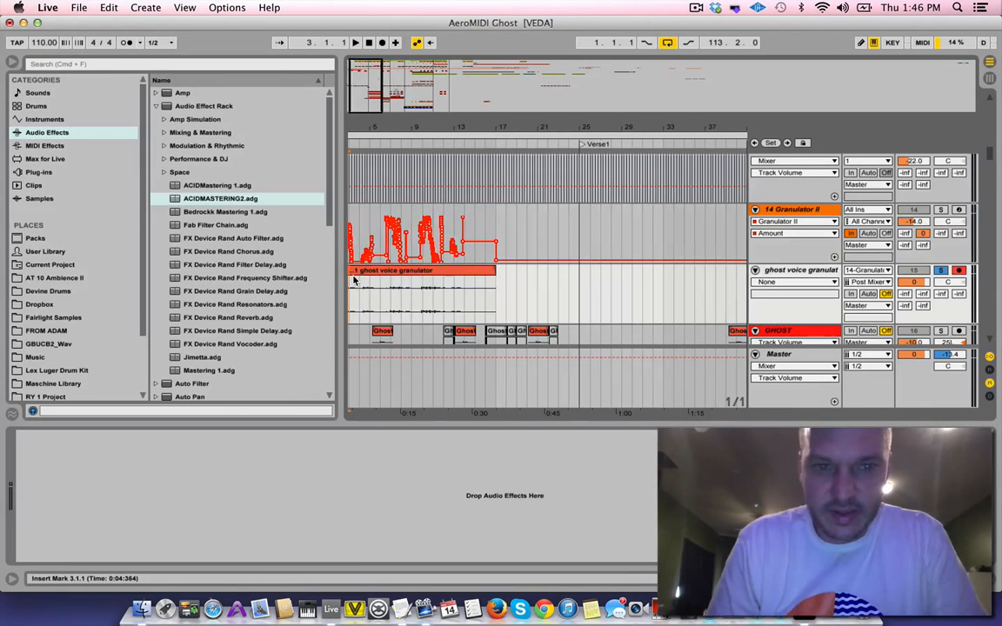
{"action": "scroll", "coordinate": [354, 282], "scroll_direction": "left", "scroll_amount": 2}
{"action": "key", "text": "space"}
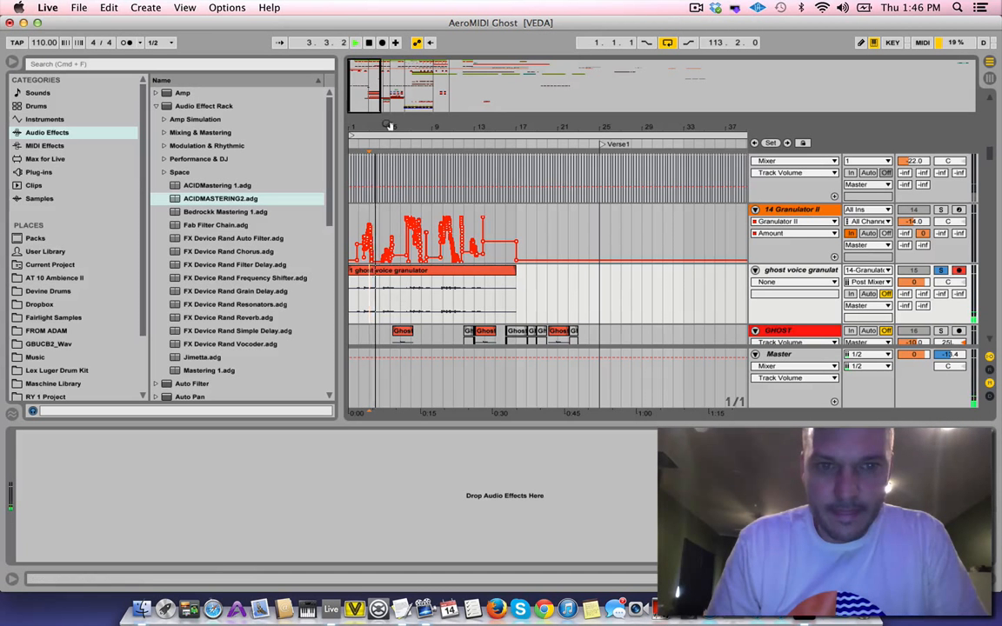
Set the ghost voice granulator track's B-ValhallaShimmer send to 0 and replay the clip from 3.1.1
{"action": "left_click_drag", "start_coordinate": [388, 127], "coordinate": [388, 151]}
{"action": "key", "text": "space"}
{"action": "left_click_drag", "start_coordinate": [925, 295], "coordinate": [925, 209]}
{"action": "key", "text": "space"}
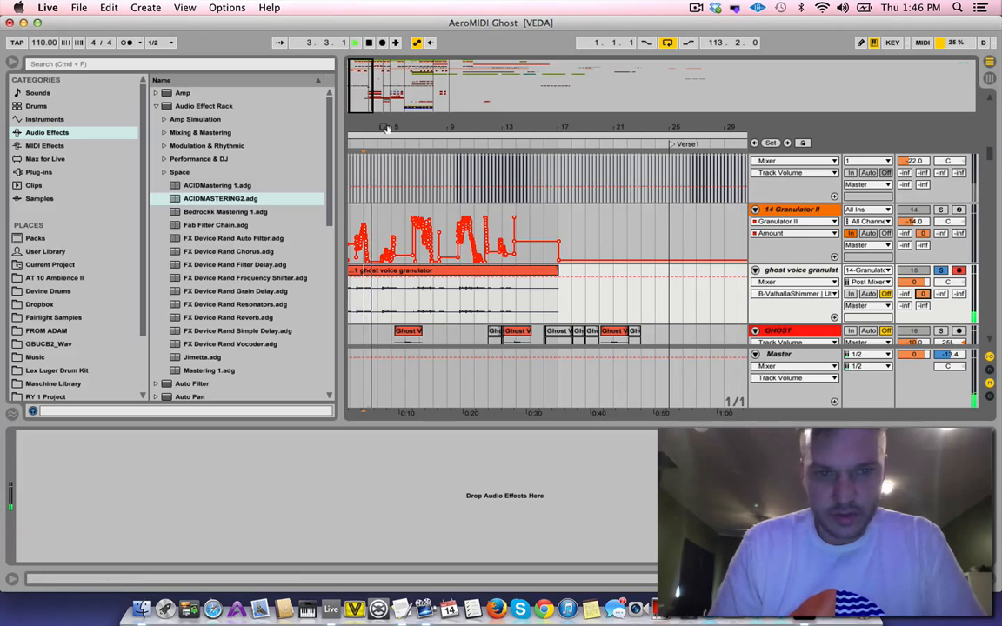
{"action": "left_click_drag", "start_coordinate": [384, 128], "coordinate": [384, 153]}
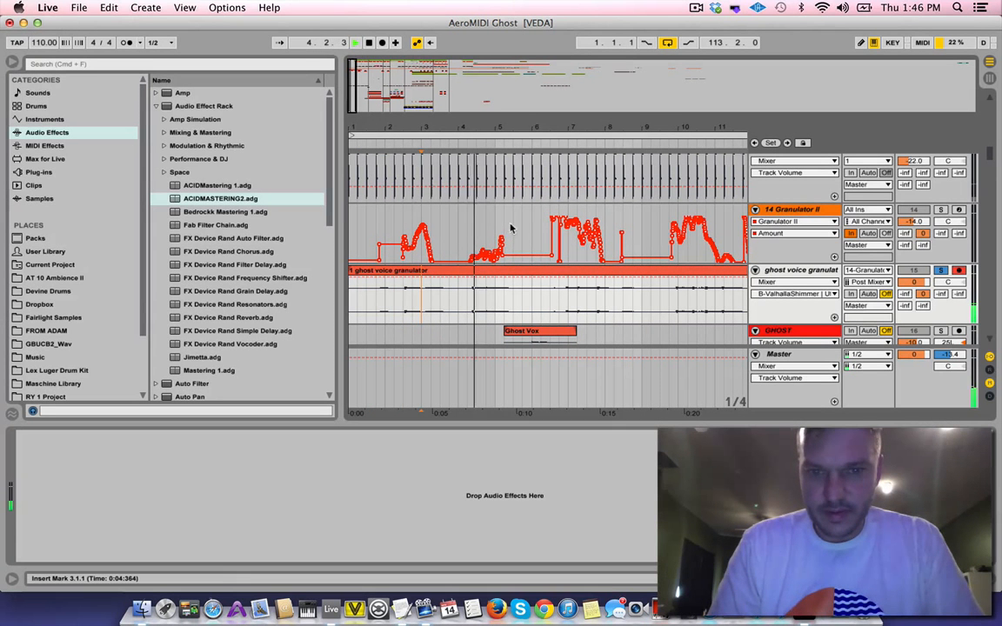
Hide the browser, compare the recorded clip with the GHOST and Ghost2 clips, and display the 14 Granulator II track's devices
{"action": "scroll", "coordinate": [555, 303], "scroll_direction": "down", "scroll_amount": 2}
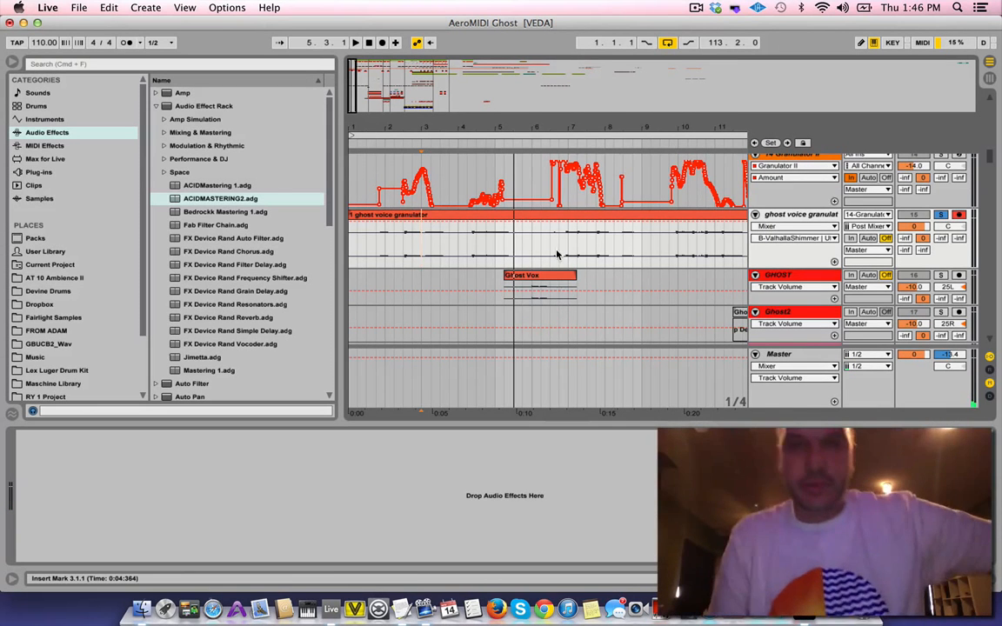
{"action": "scroll", "coordinate": [500, 224], "scroll_direction": "right", "scroll_amount": 5}
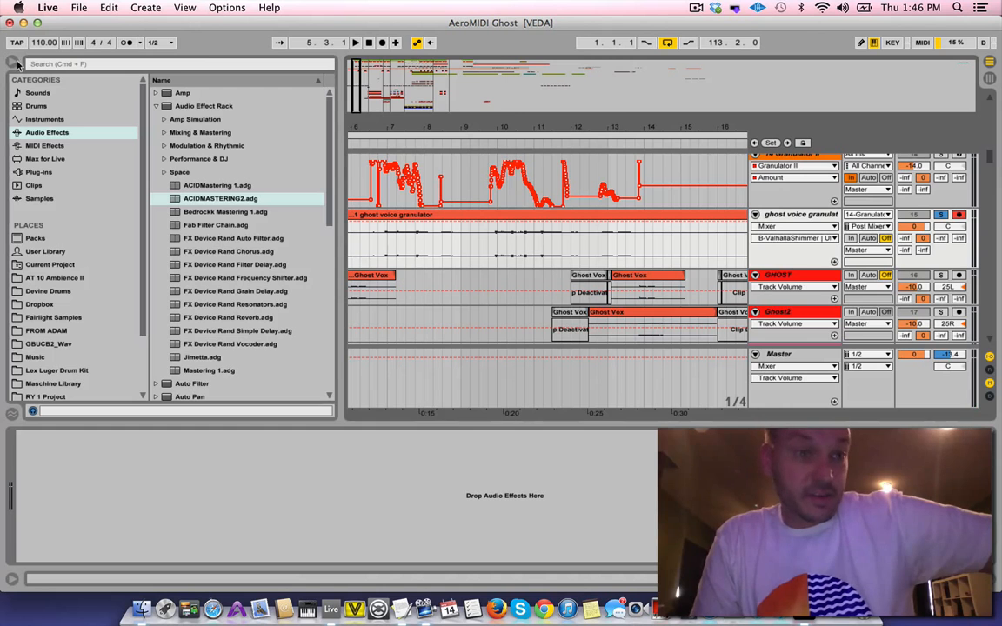
{"action": "left_click", "coordinate": [15, 63]}
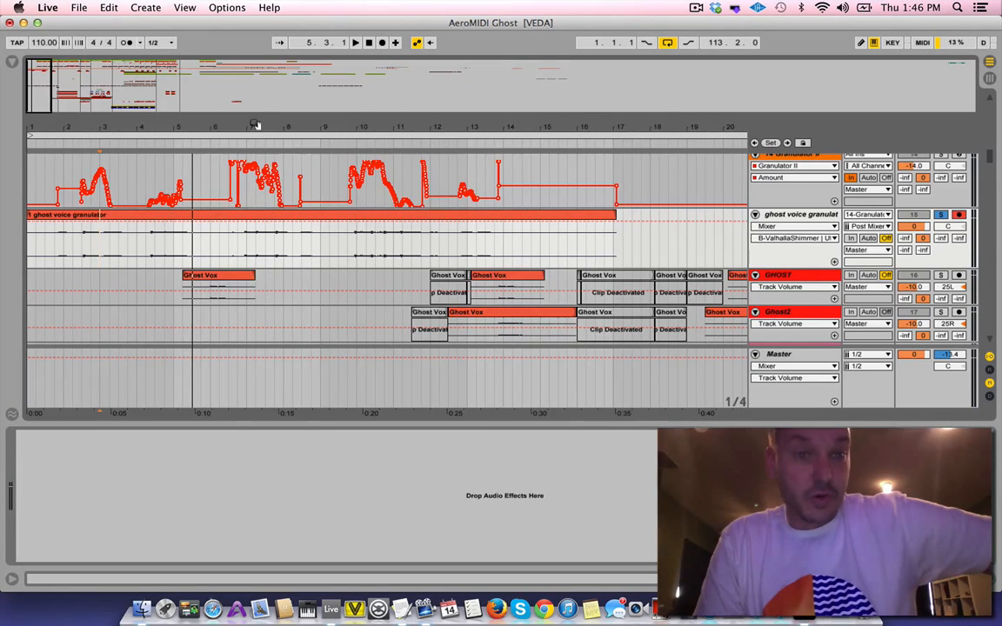
{"action": "left_click_drag", "start_coordinate": [259, 128], "coordinate": [258, 81]}
{"action": "scroll", "coordinate": [312, 264], "scroll_direction": "down", "scroll_amount": 2}
{"action": "scroll", "coordinate": [311, 263], "scroll_direction": "right", "scroll_amount": 10}
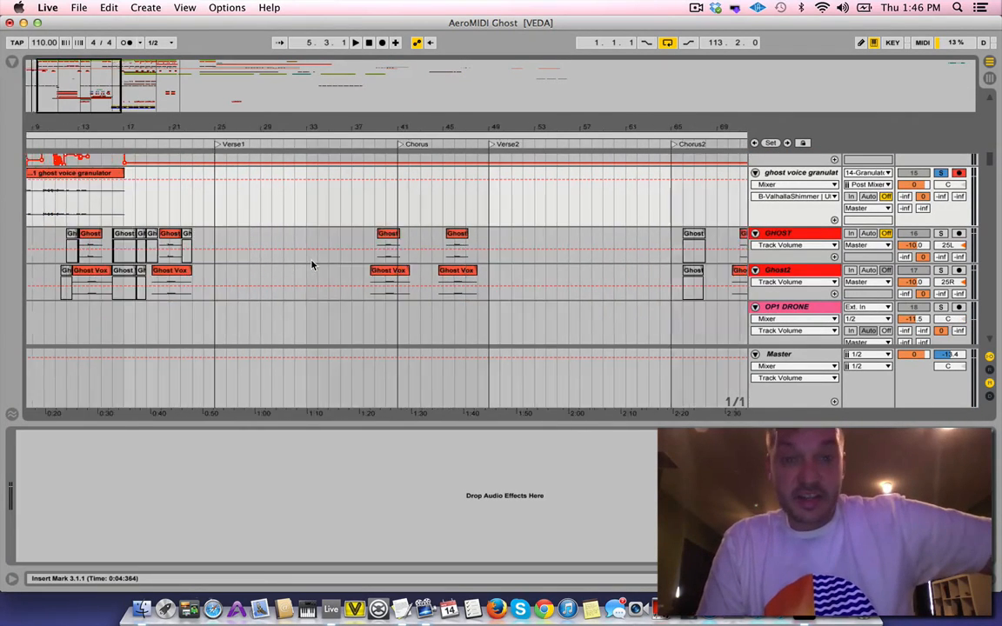
{"action": "scroll", "coordinate": [311, 263], "scroll_direction": "left", "scroll_amount": 10}
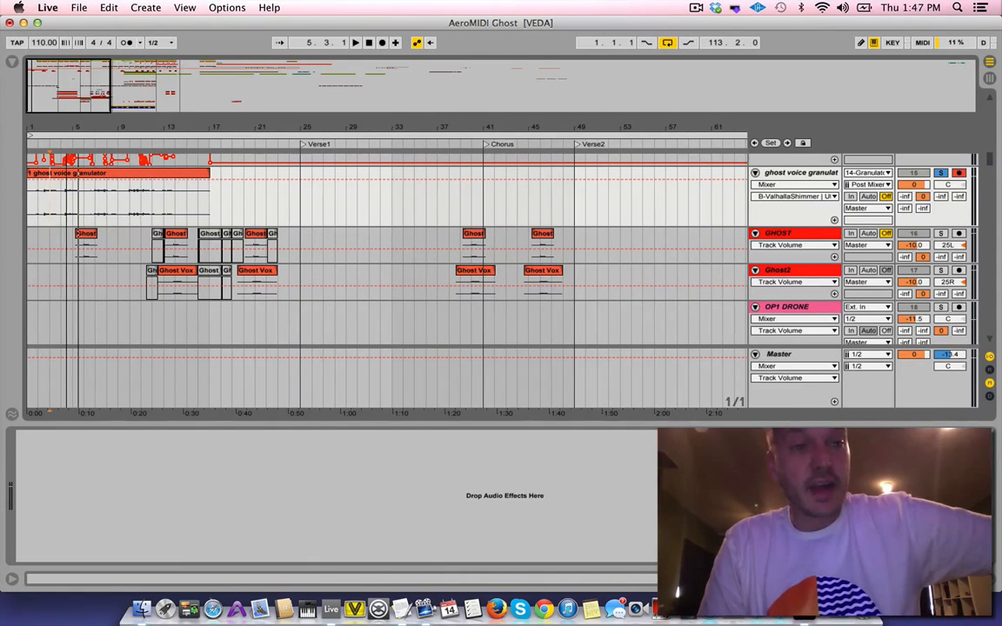
{"action": "left_click_drag", "start_coordinate": [91, 126], "coordinate": [89, 126]}
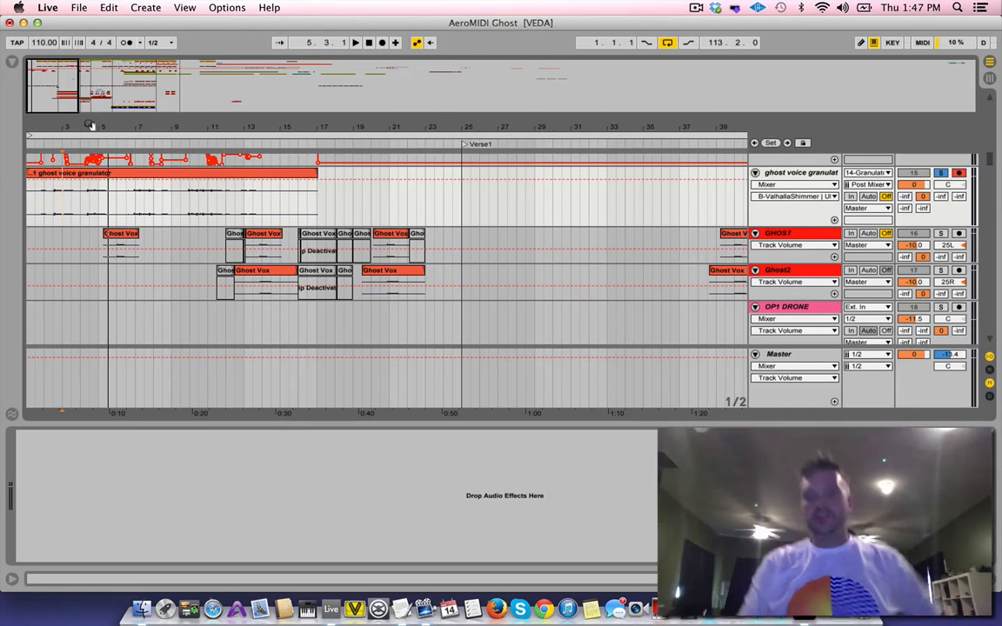
{"action": "scroll", "coordinate": [823, 221], "scroll_direction": "up", "scroll_amount": 3}
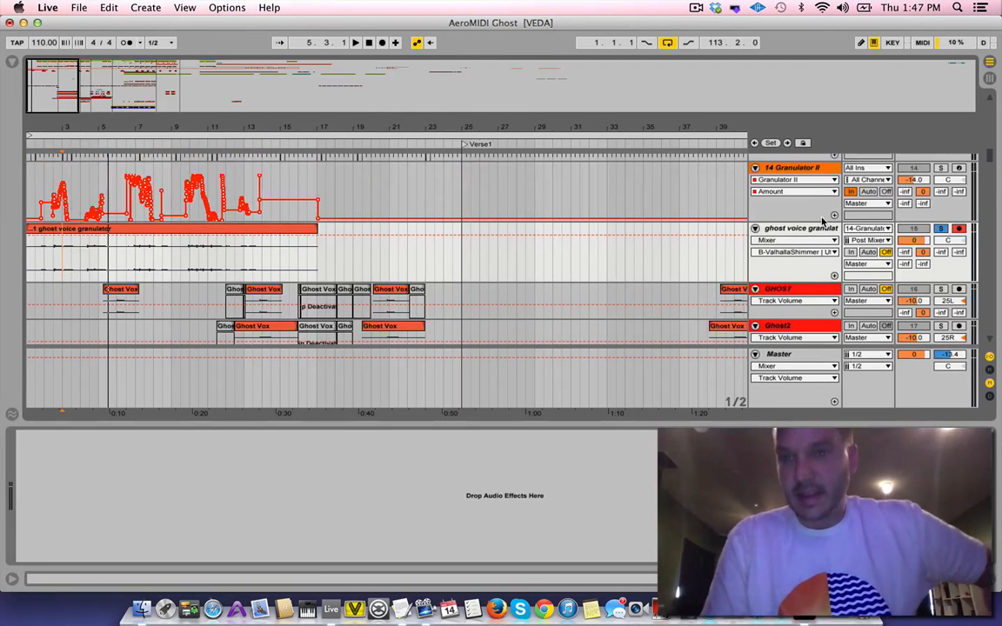
{"action": "left_click", "coordinate": [794, 170]}
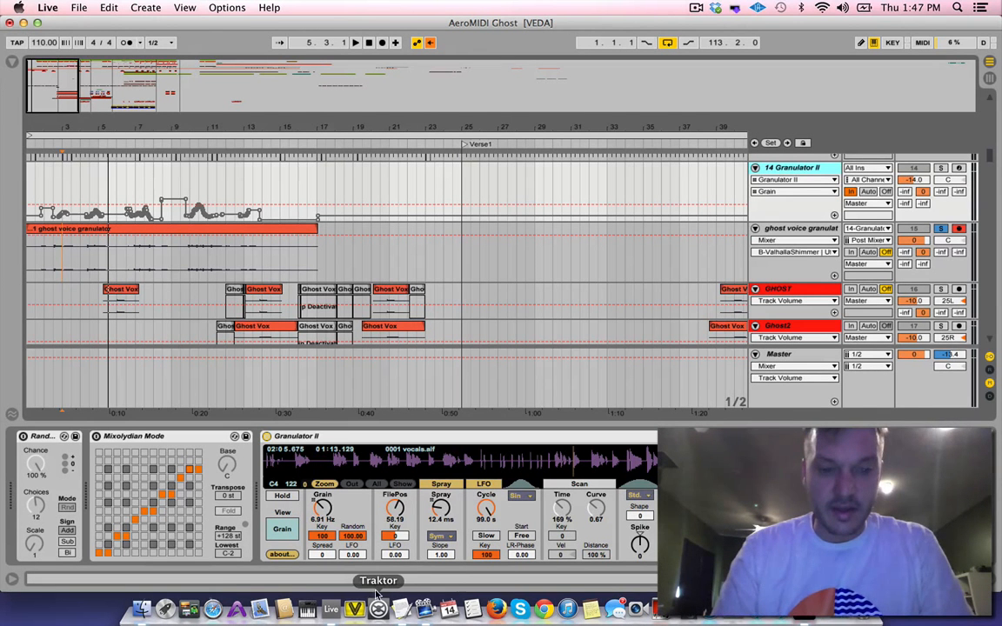
Switch to VDMX5, decline the update, open the last project Acid Visuals and move the video output window over the right-hand controls
{"action": "left_click", "coordinate": [354, 609]}
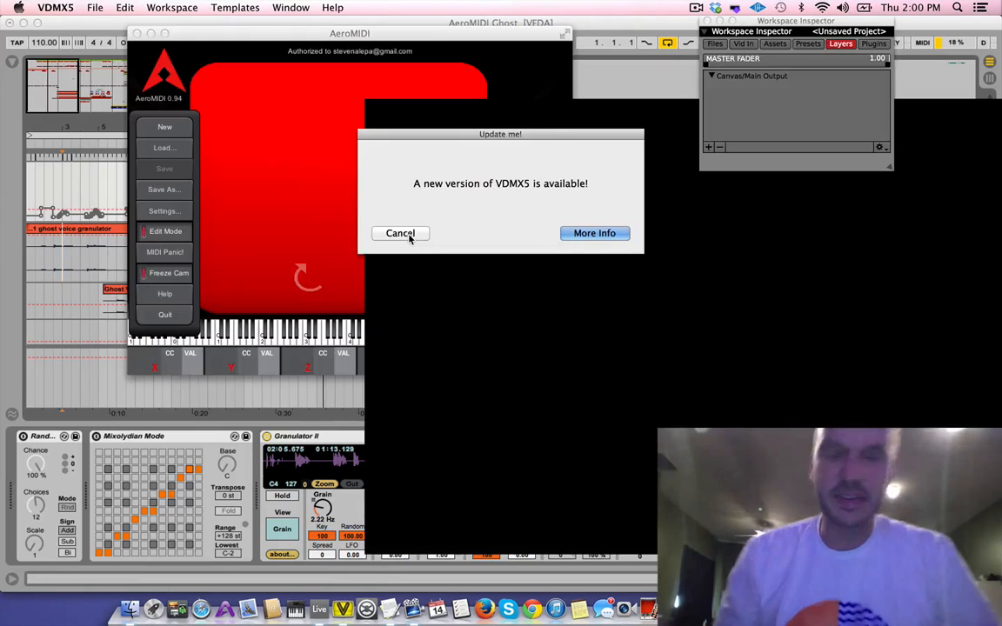
{"action": "left_click", "coordinate": [401, 233]}
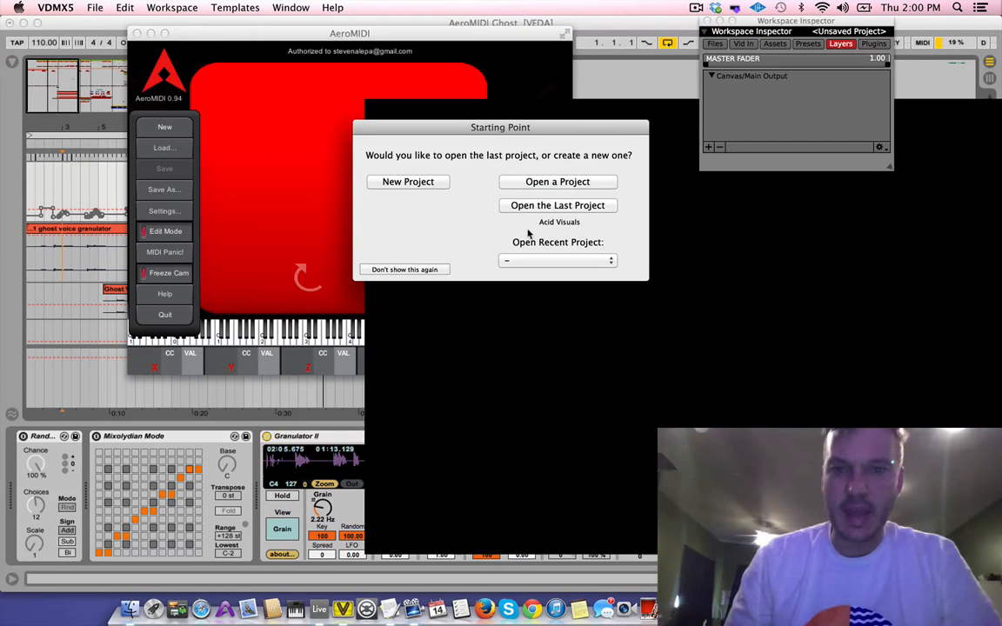
{"action": "left_click", "coordinate": [546, 206]}
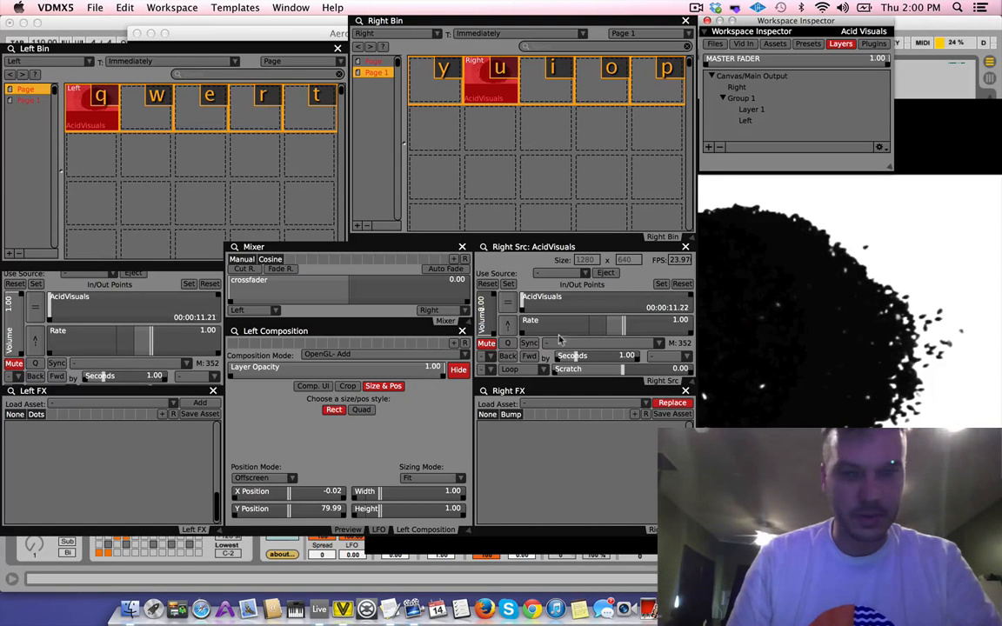
{"action": "left_click", "coordinate": [718, 324]}
{"action": "left_click_drag", "start_coordinate": [719, 325], "coordinate": [771, 346]}
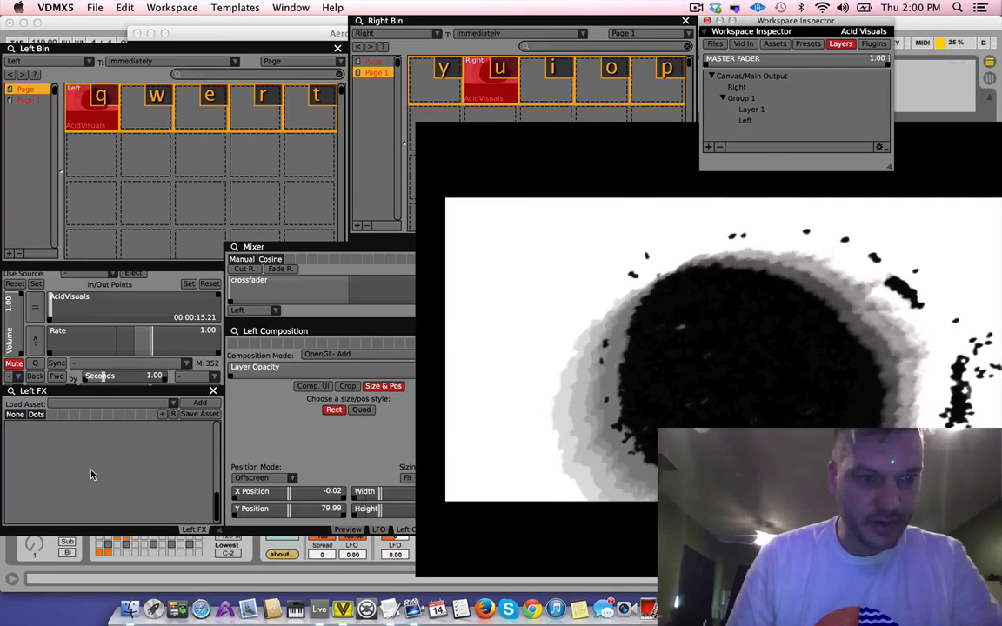
Map the Left source's AcidVisuals playback position to the cube's X axis with MIDI Detect, training X in AeroMIDI and shifting its window aside
{"action": "right_click", "coordinate": [80, 306]}
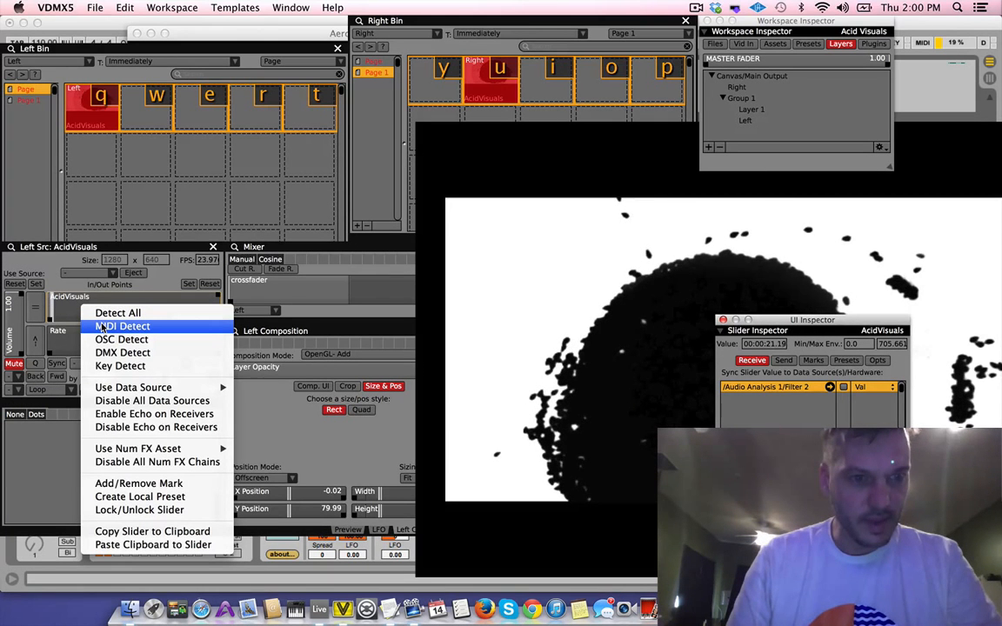
{"action": "left_click", "coordinate": [102, 326]}
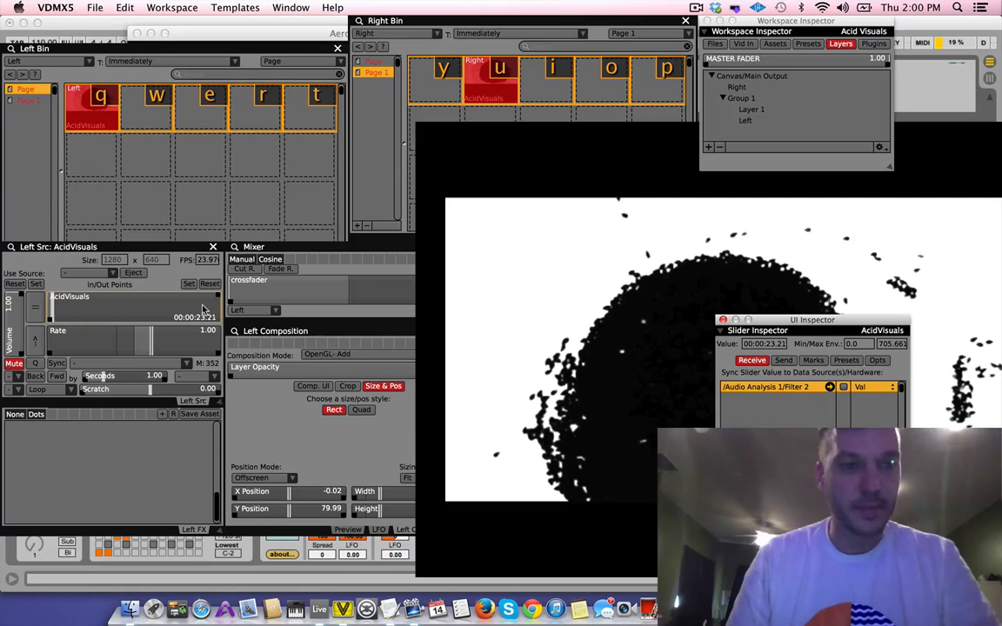
{"action": "key", "text": "super+Tab"}
{"action": "key", "text": "super+Tab"}
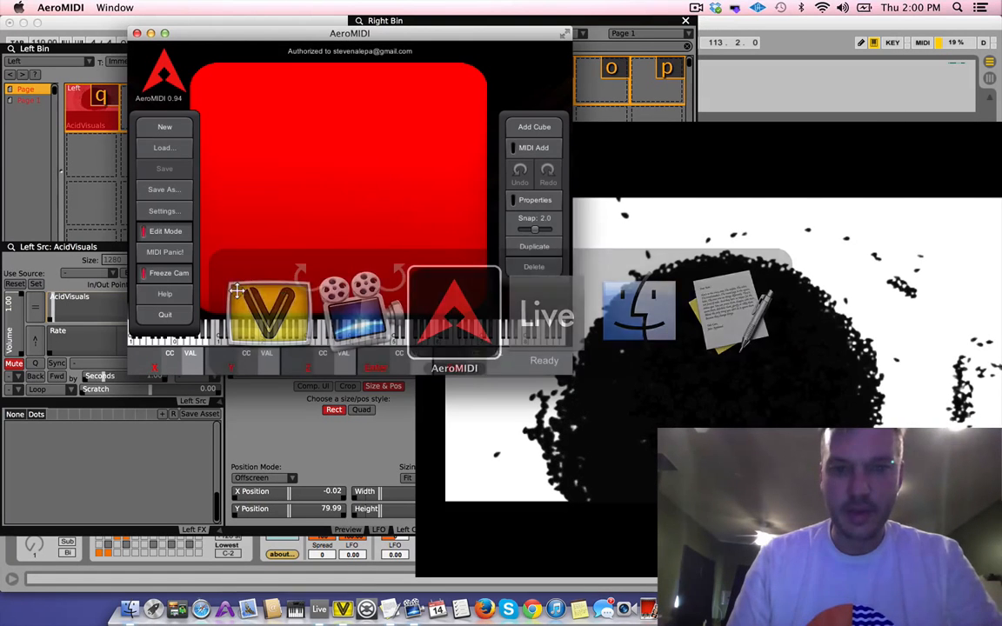
{"action": "left_click", "coordinate": [535, 201]}
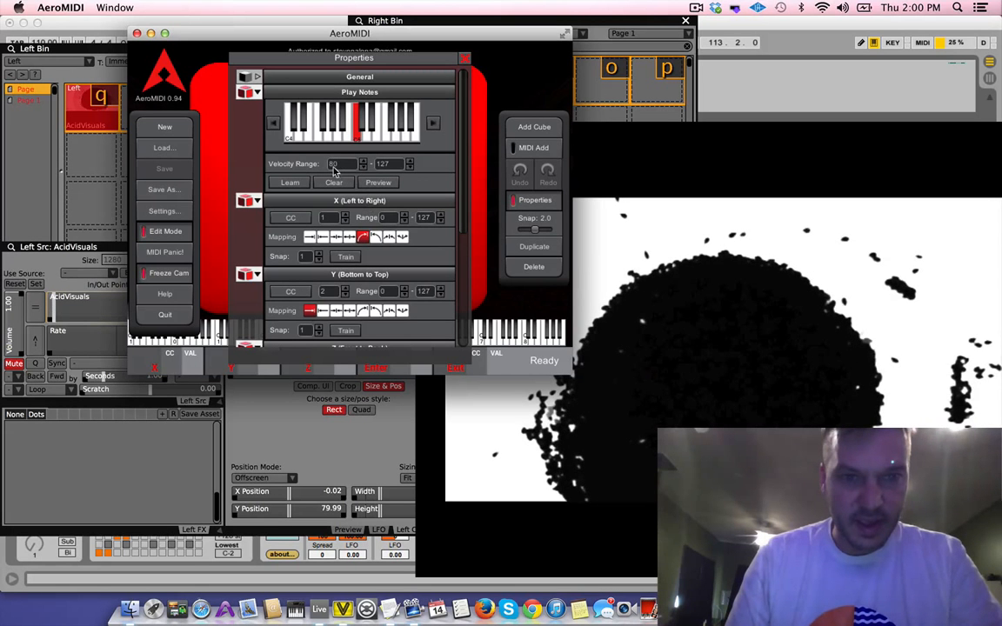
{"action": "scroll", "coordinate": [294, 231], "scroll_direction": "down", "scroll_amount": 5}
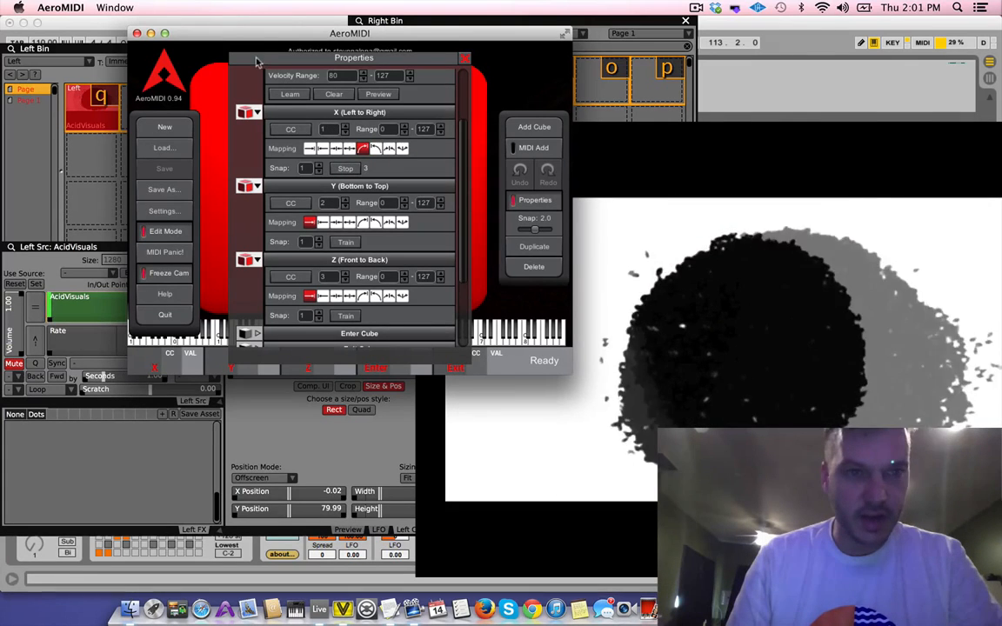
{"action": "left_click_drag", "start_coordinate": [240, 41], "coordinate": [349, 40]}
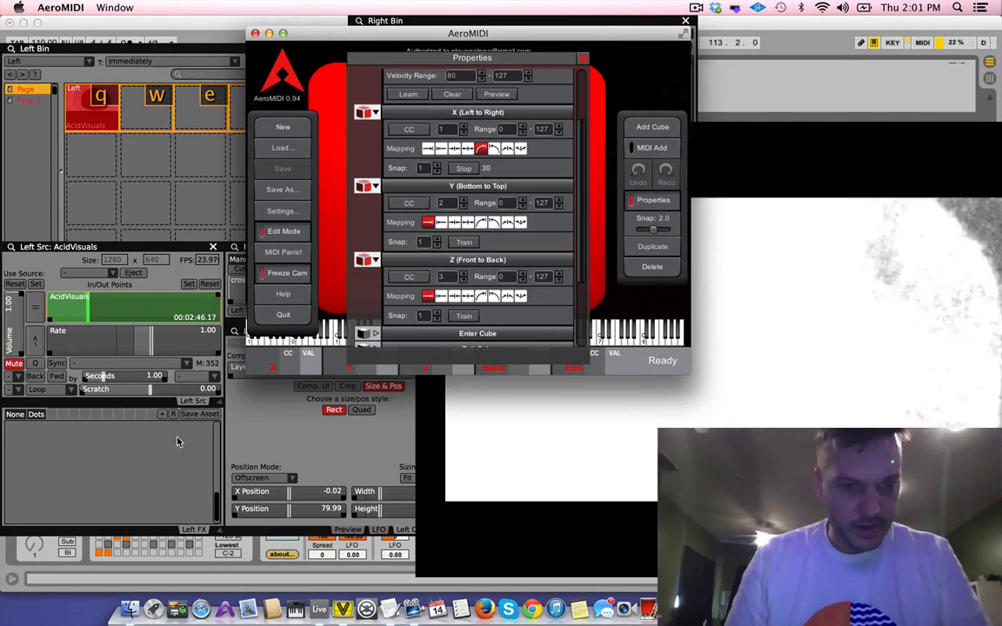
Load the Misc. QC effect 02 - v002 Rutt Etra With v002 Blur.qtz into VDMX5's Left FX chain
{"action": "left_click", "coordinate": [173, 443]}
{"action": "left_click", "coordinate": [173, 403]}
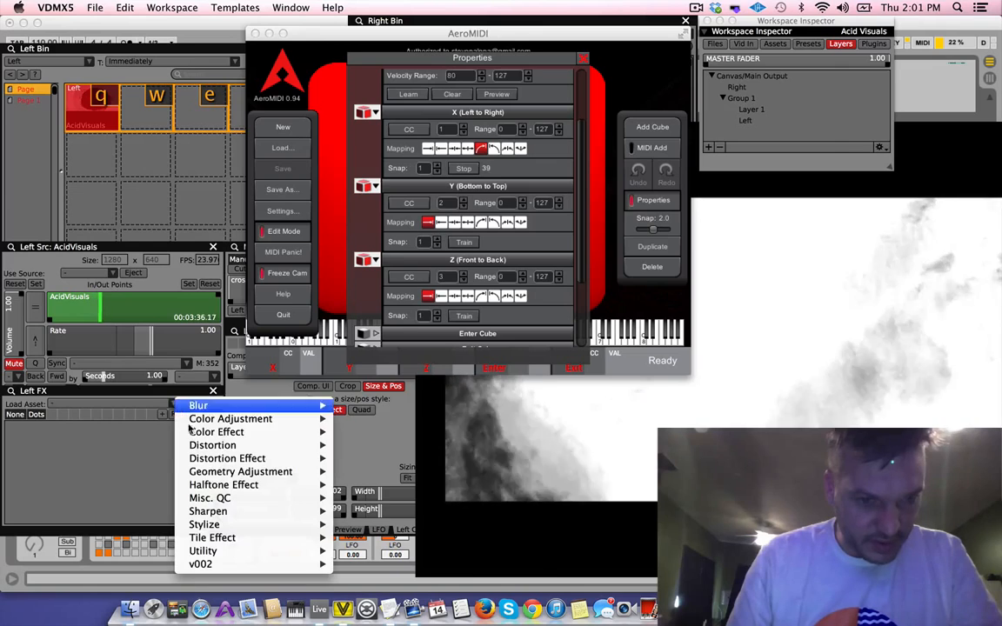
{"action": "mouse_move", "coordinate": [247, 448]}
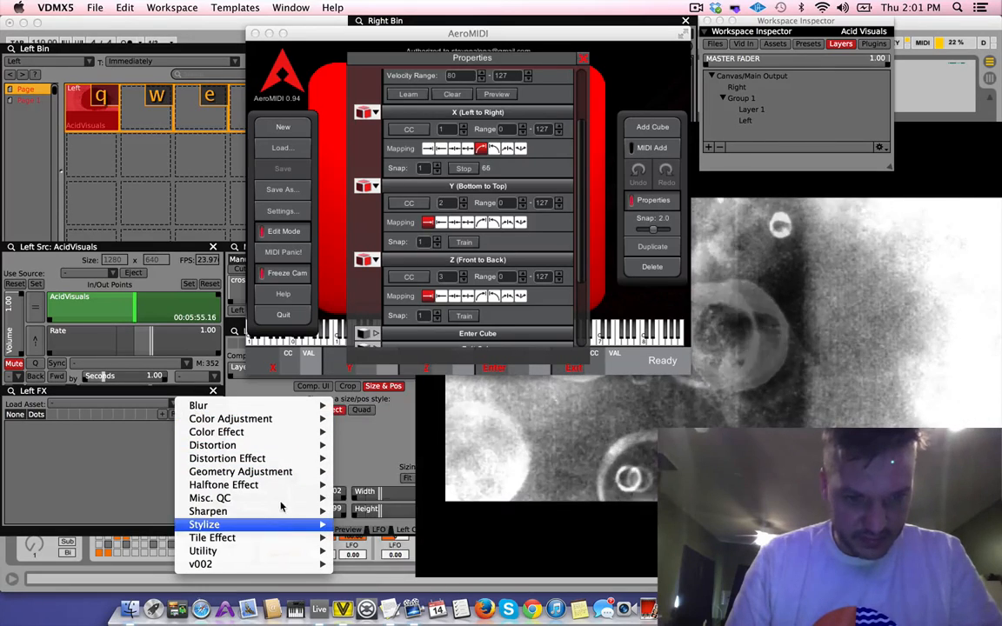
{"action": "mouse_move", "coordinate": [274, 499]}
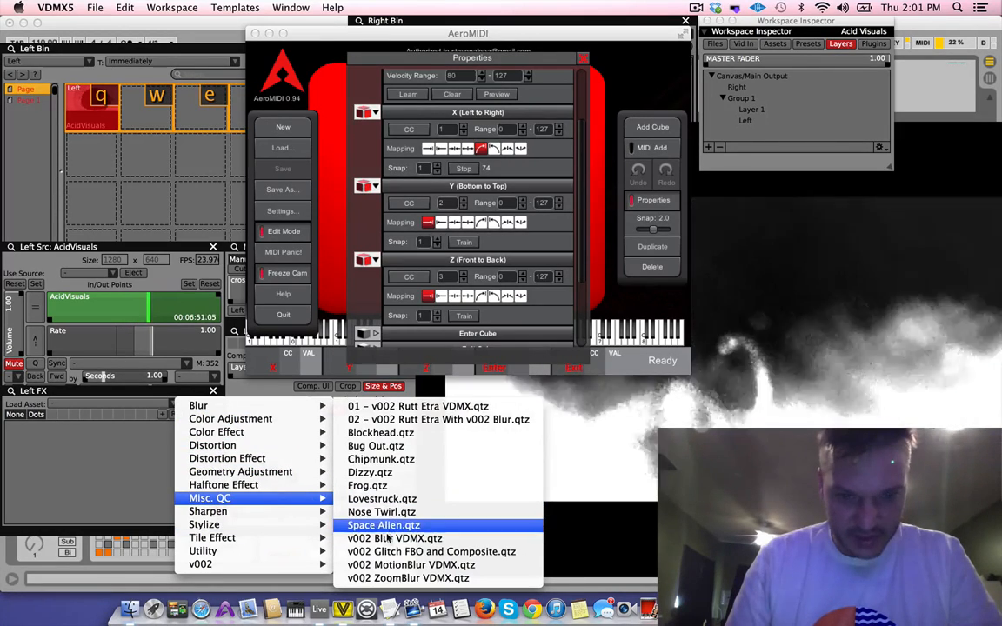
{"action": "left_click", "coordinate": [400, 423]}
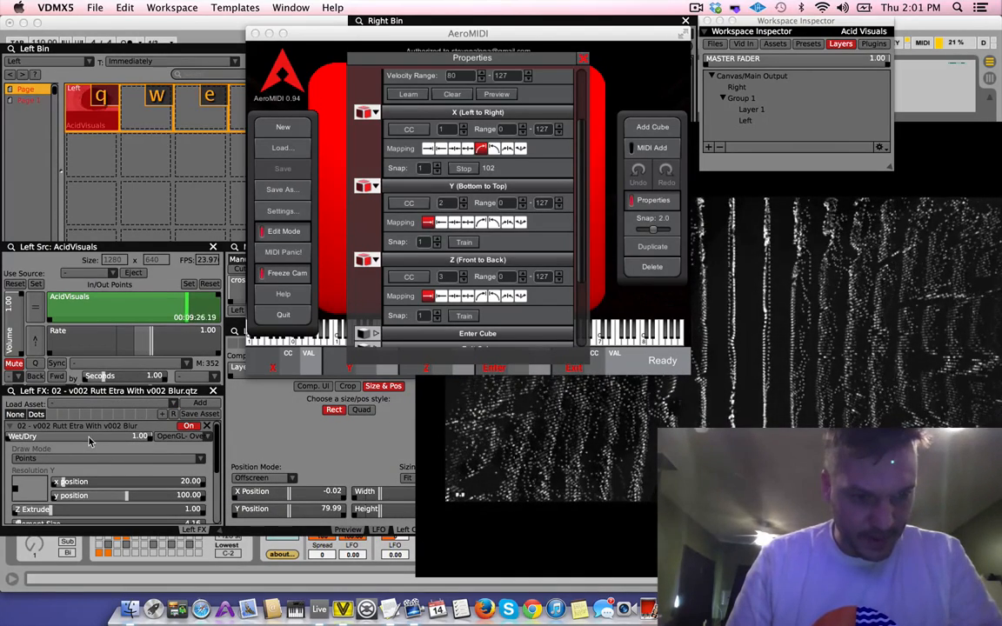
Map the Rutt Etra effect's Wet/Dry amount to the cube's X axis signal with MIDI Detect
{"action": "right_click", "coordinate": [89, 442]}
{"action": "mouse_move", "coordinate": [128, 425]}
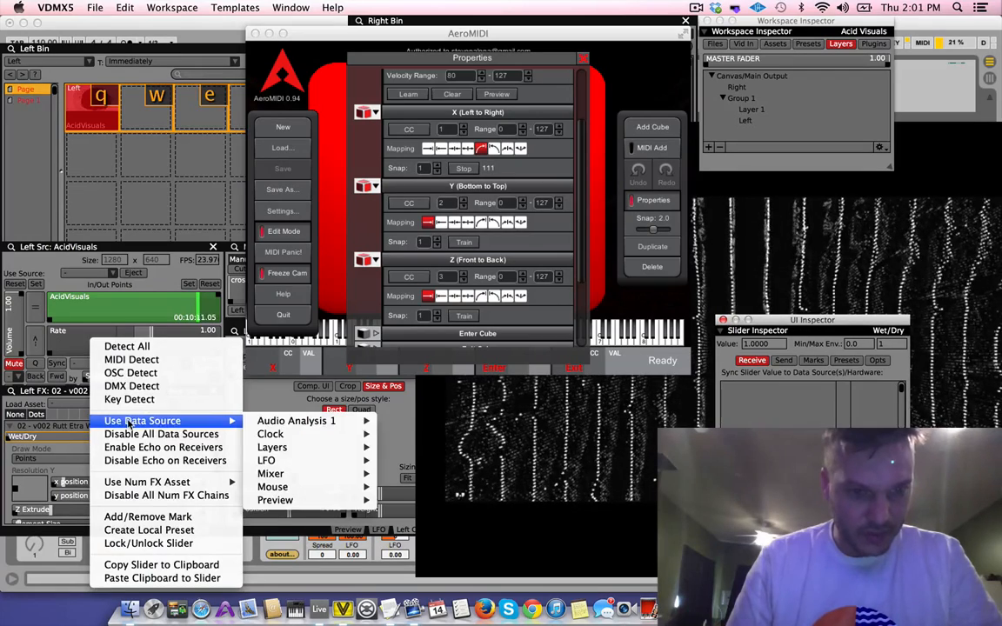
{"action": "left_click", "coordinate": [132, 360]}
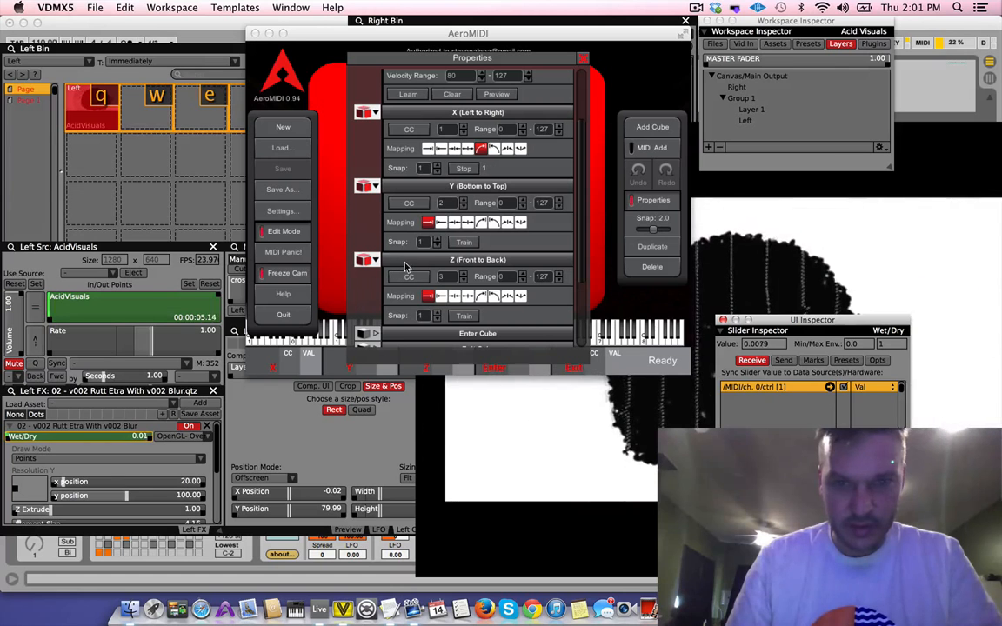
Close the cube's properties in AeroMIDI, turn off Edit Mode and reposition the window while playing the cube to test the visuals
{"action": "left_click", "coordinate": [467, 247]}
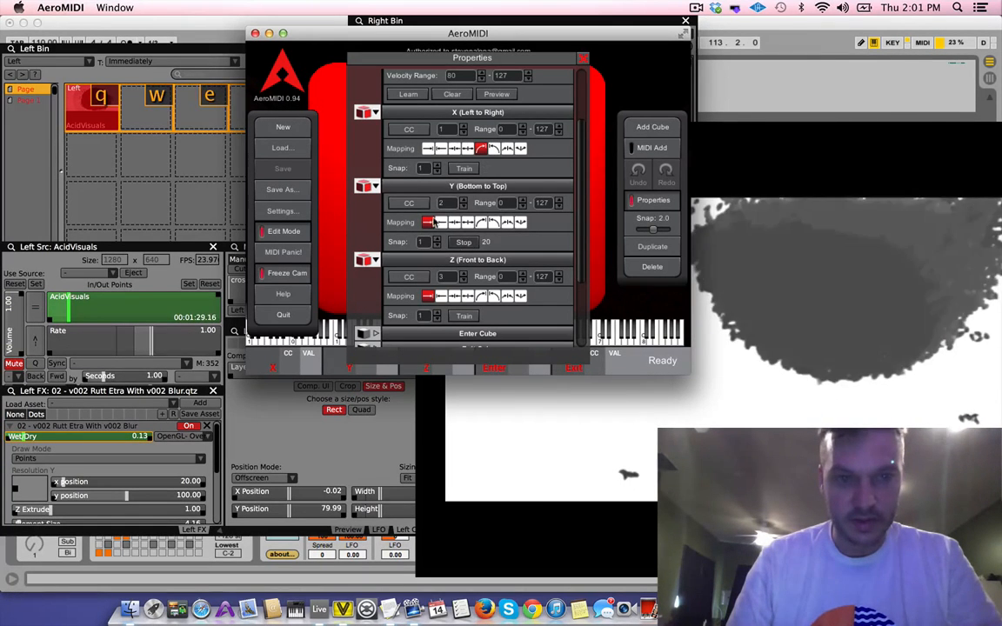
{"action": "left_click", "coordinate": [581, 61]}
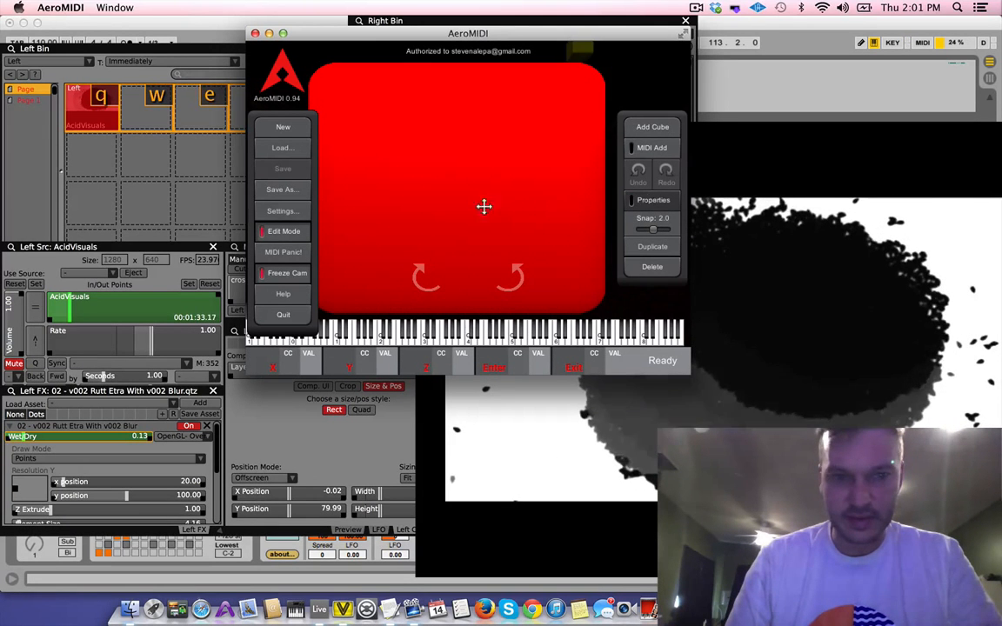
{"action": "left_click", "coordinate": [276, 237]}
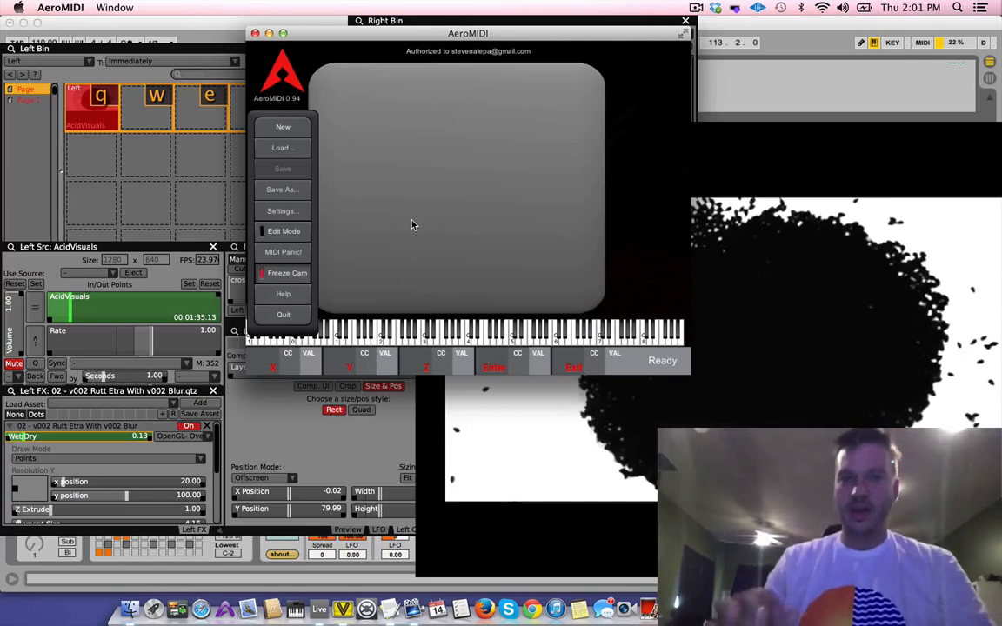
{"action": "left_click_drag", "start_coordinate": [404, 33], "coordinate": [171, 489]}
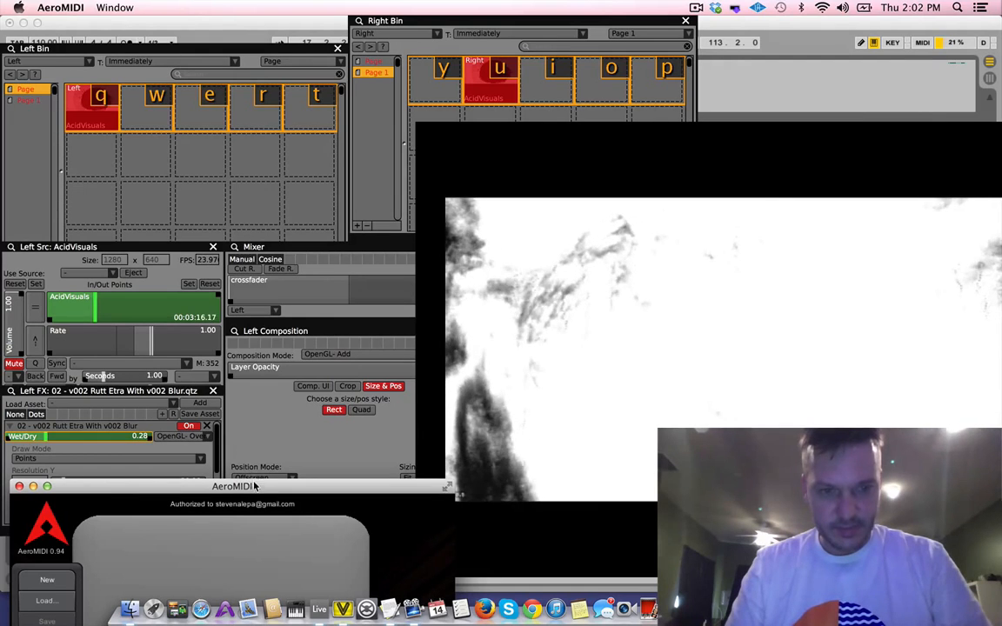
{"action": "left_click_drag", "start_coordinate": [266, 487], "coordinate": [290, 12]}
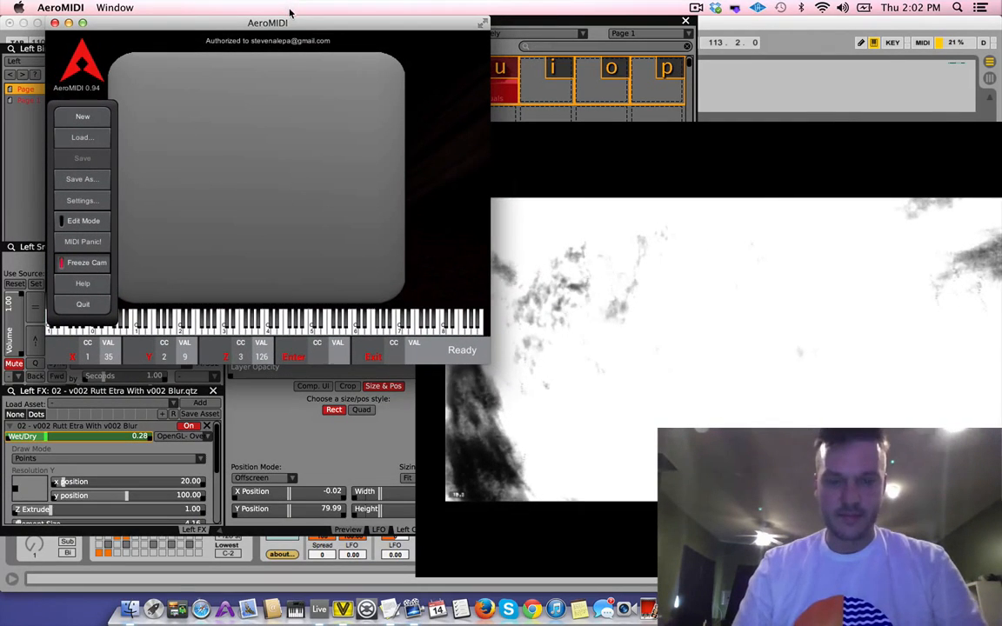
Look at the 14 Granulator II track in Ableton Live and return to VDMX5
{"action": "key", "text": "super+Tab"}
{"action": "key", "text": "super+Tab"}
{"action": "key", "text": "super+Tab"}
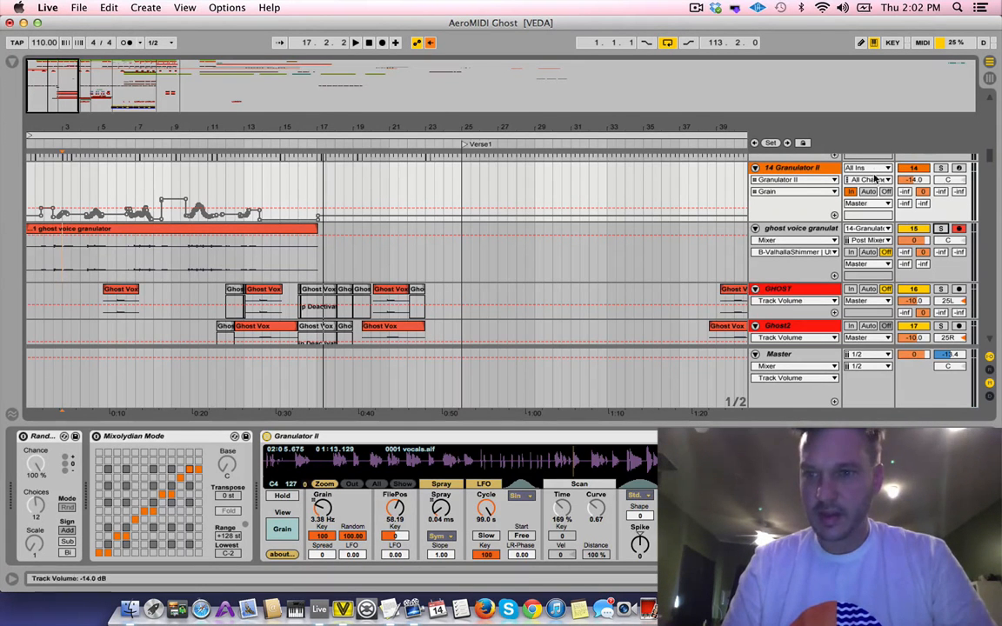
{"action": "key", "text": "super+Tab"}
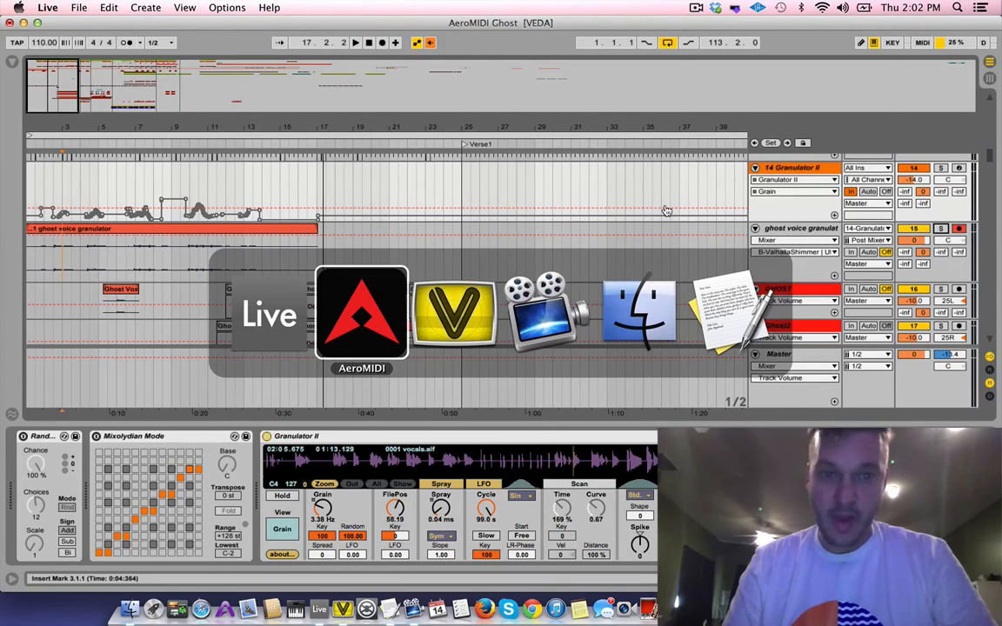
{"action": "key", "text": "super+Tab"}
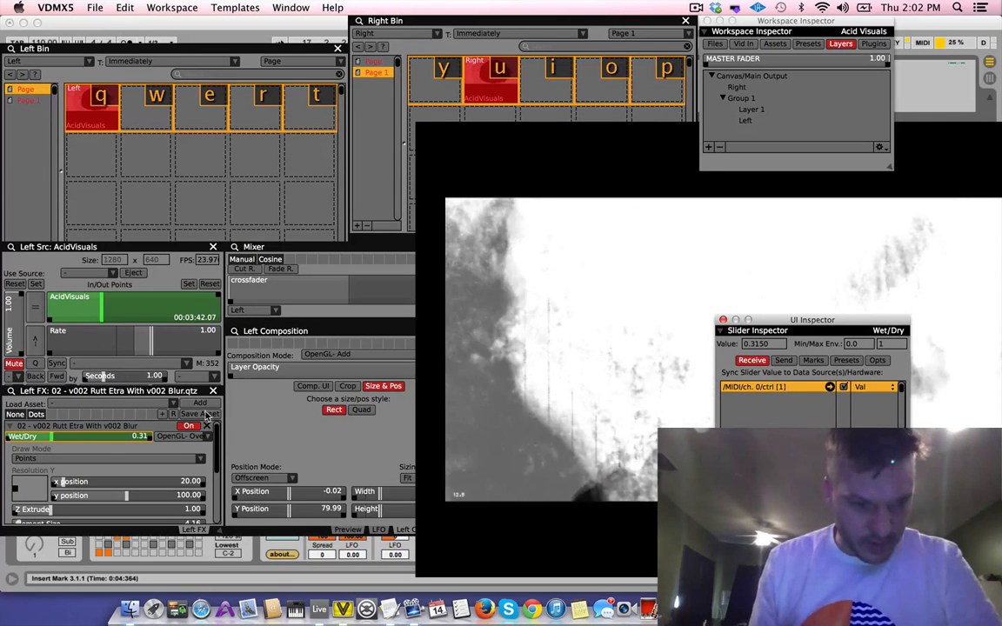
Run MIDI Detect on the Rutt Etra x position, re-enable Edit Mode in AeroMIDI and train the cube's X axis
{"action": "left_click", "coordinate": [65, 484]}
{"action": "right_click", "coordinate": [68, 485]}
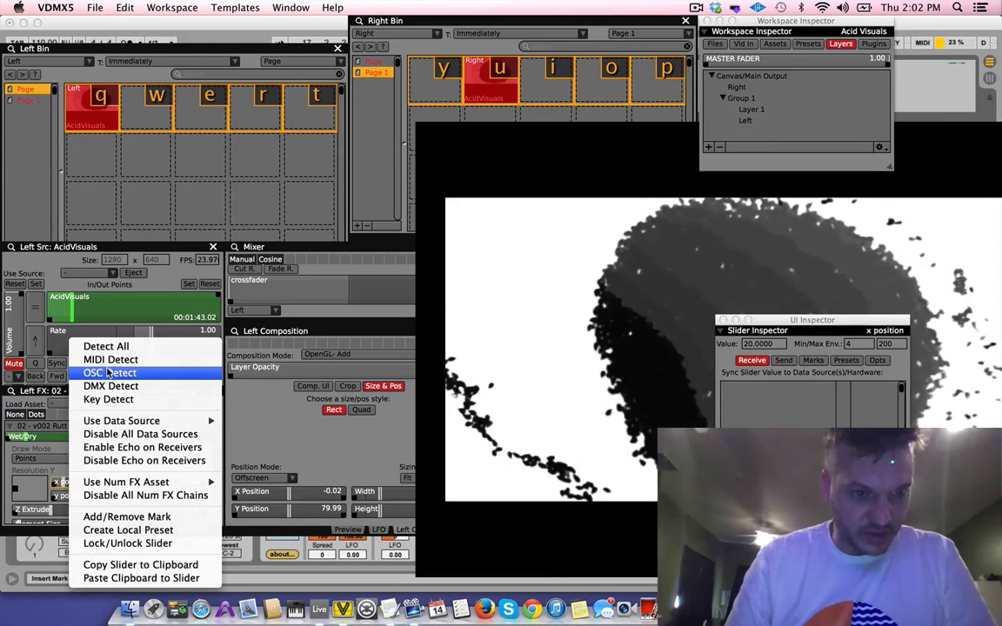
{"action": "left_click", "coordinate": [110, 359]}
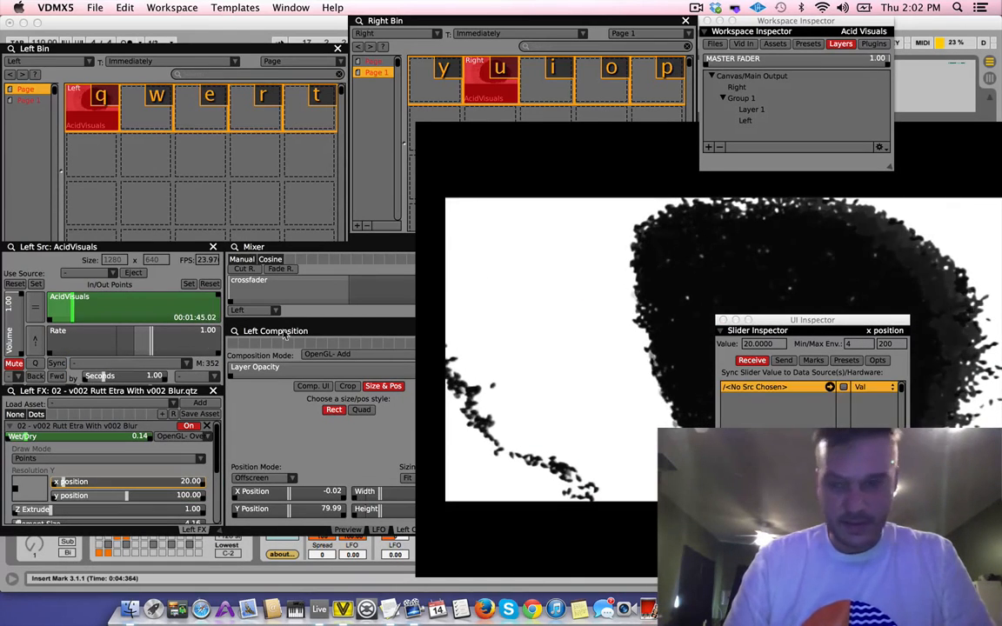
{"action": "key", "text": "super+Tab"}
{"action": "key", "text": "super+Tab"}
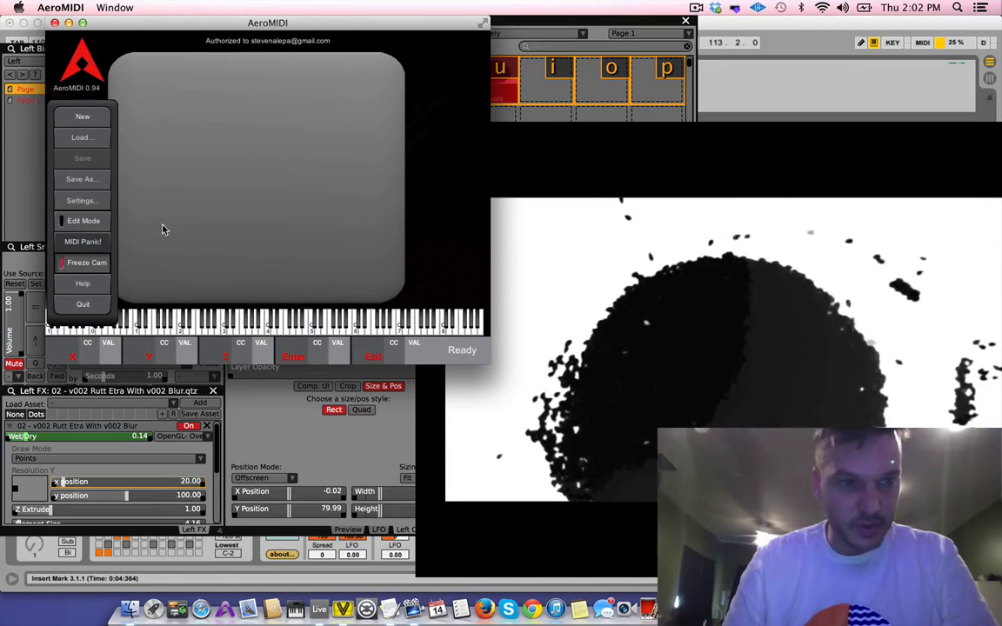
{"action": "left_click", "coordinate": [83, 221]}
{"action": "left_click", "coordinate": [450, 190]}
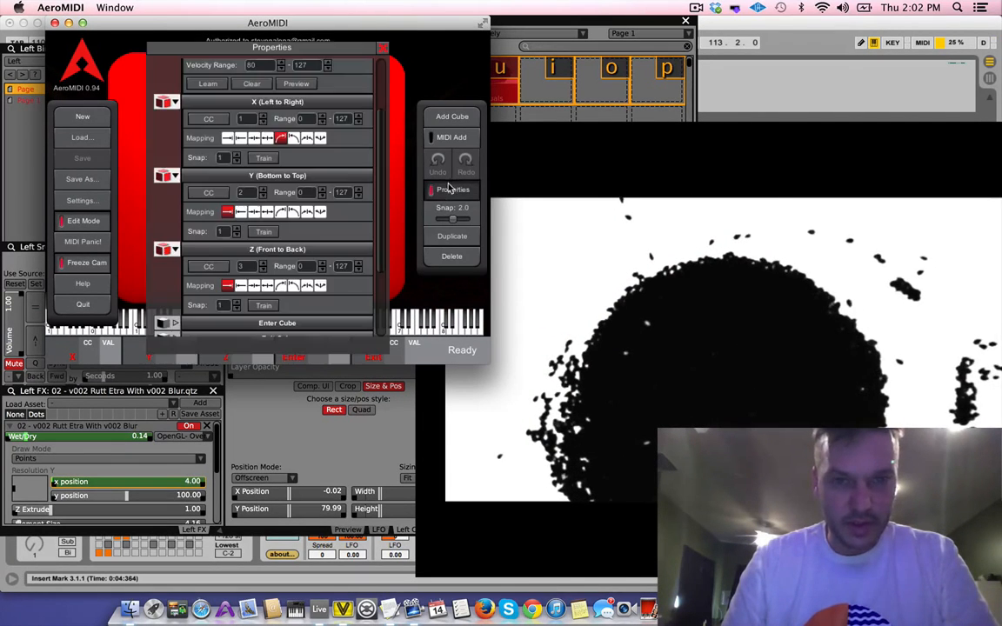
{"action": "left_click", "coordinate": [266, 159]}
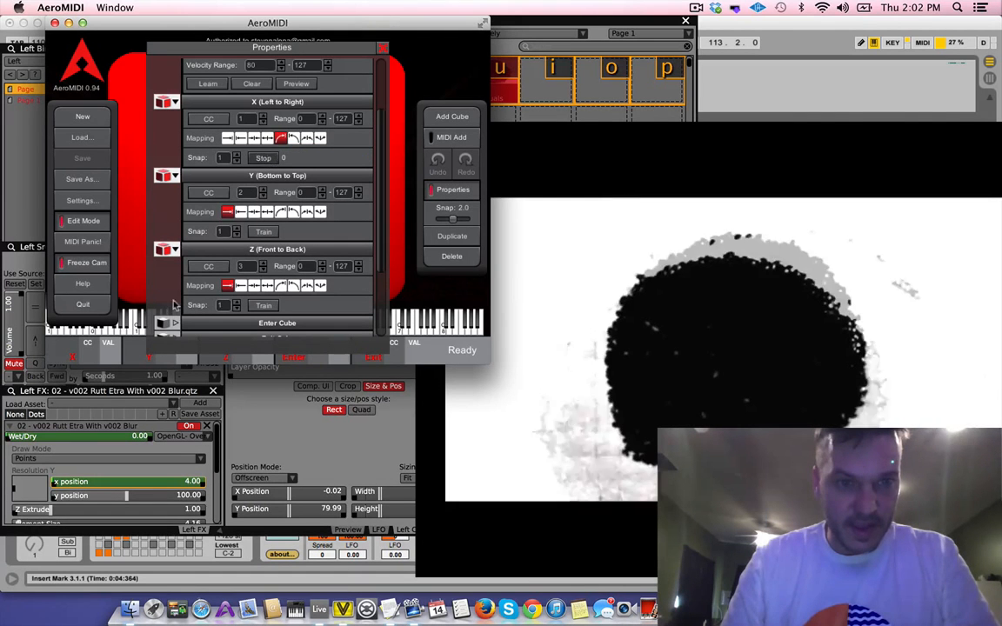
Map the Rutt Etra effect's y position with MIDI Detect while X is training, and end the X training in AeroMIDI
{"action": "left_click", "coordinate": [93, 496]}
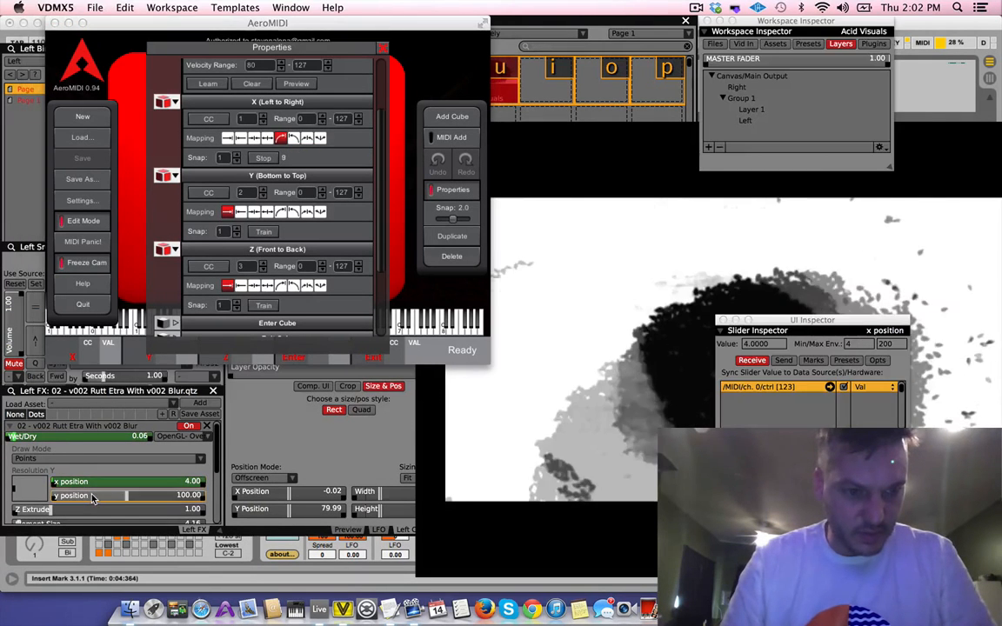
{"action": "right_click", "coordinate": [93, 496]}
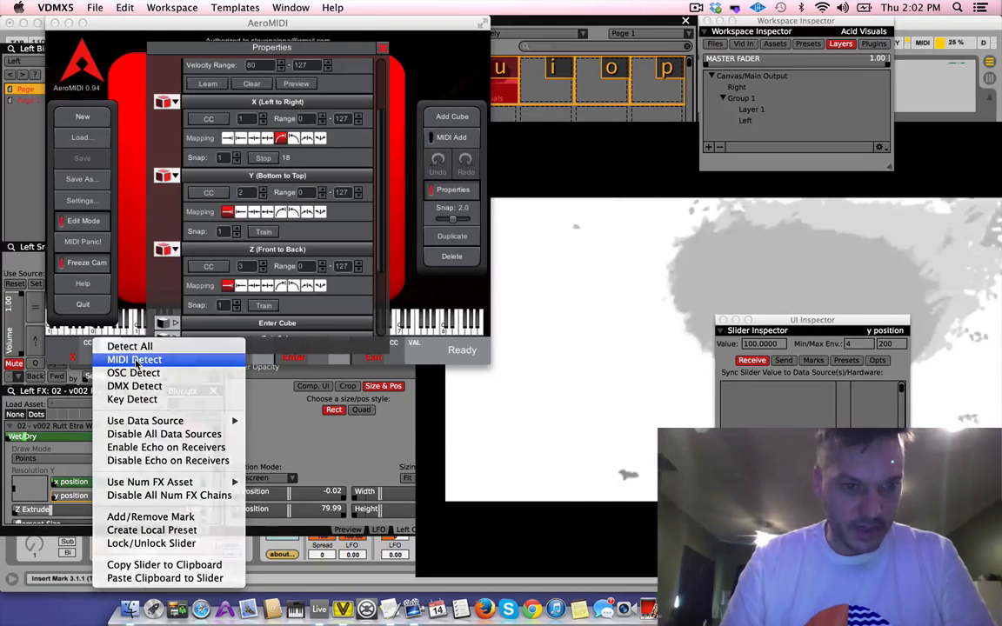
{"action": "left_click", "coordinate": [135, 361]}
{"action": "left_click", "coordinate": [265, 232]}
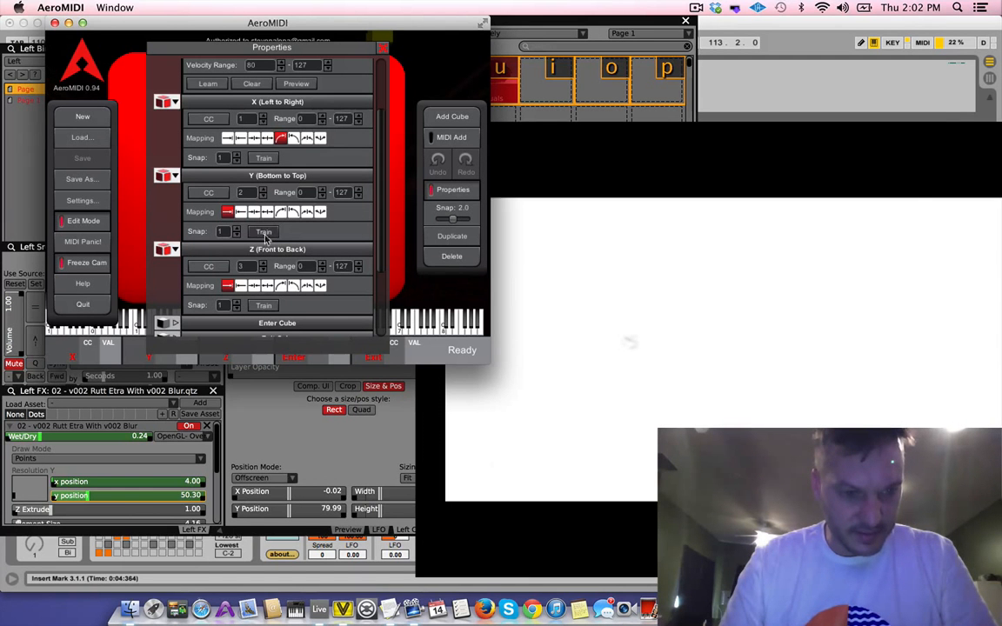
Run MIDI Detect on the Rutt Etra effect's Z Extrude and try to train the cube's Z axis in AeroMIDI
{"action": "left_click", "coordinate": [65, 511]}
{"action": "right_click", "coordinate": [65, 511]}
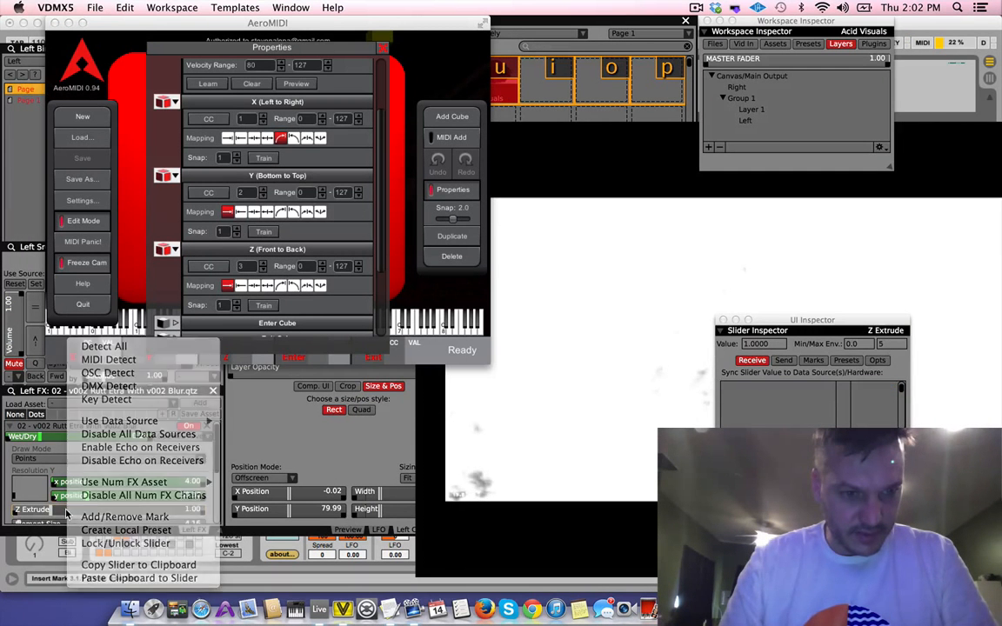
{"action": "right_click", "coordinate": [65, 510]}
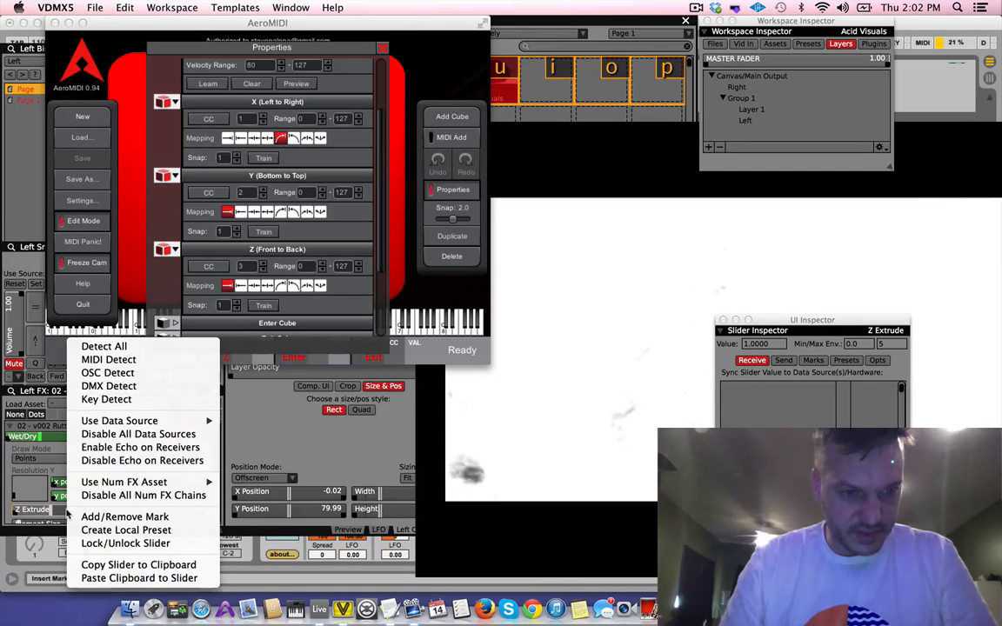
{"action": "left_click", "coordinate": [113, 360]}
{"action": "left_click", "coordinate": [259, 309]}
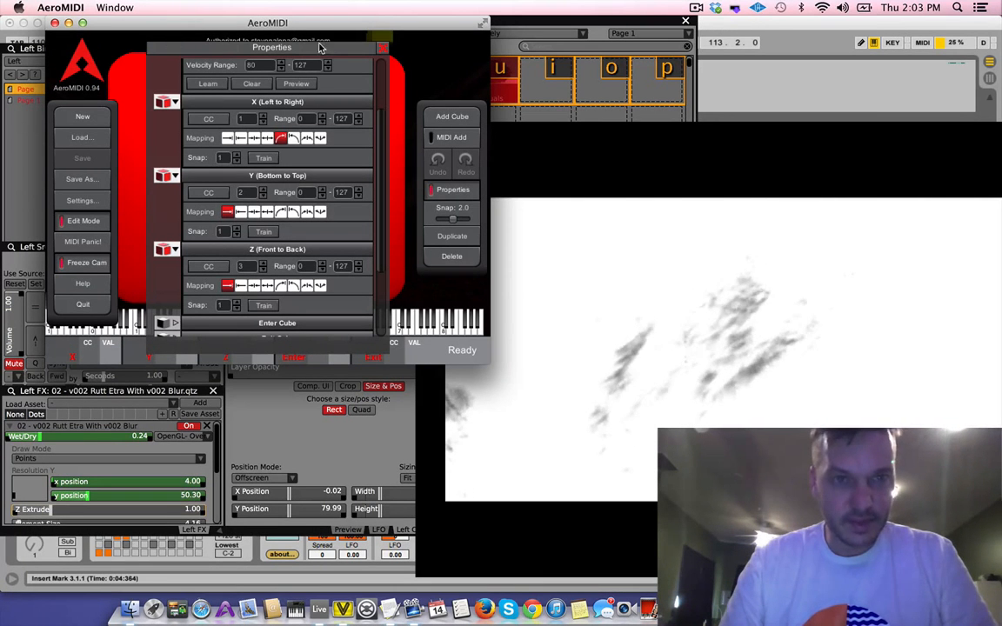
Close the cube's properties, turn off Edit Mode and shift the AeroMIDI window to play the cube against the mapped effect controls
{"action": "left_click", "coordinate": [468, 193]}
{"action": "left_click", "coordinate": [470, 192]}
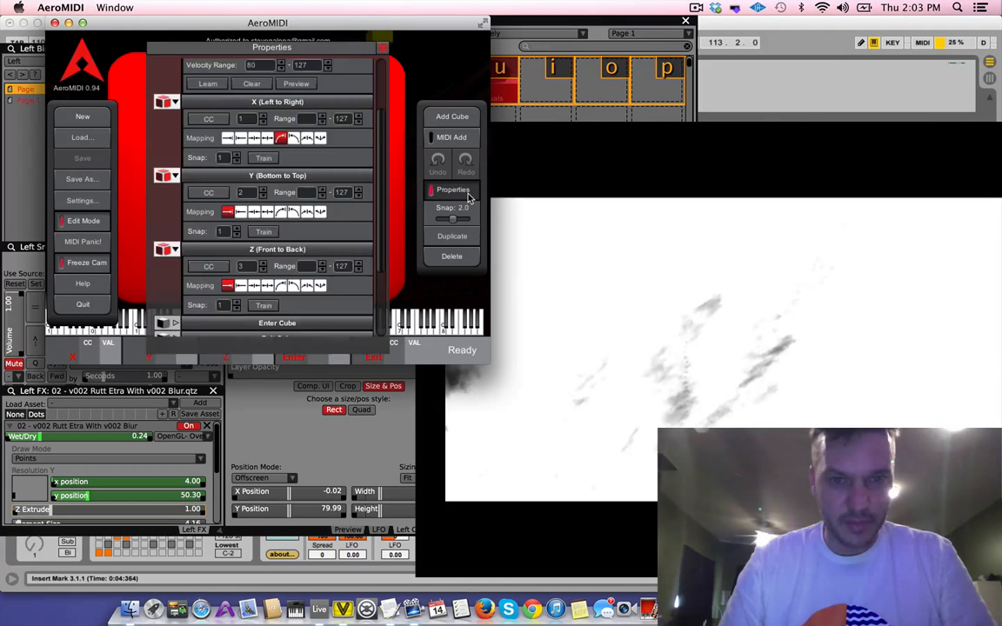
{"action": "left_click", "coordinate": [468, 192]}
{"action": "left_click", "coordinate": [87, 221]}
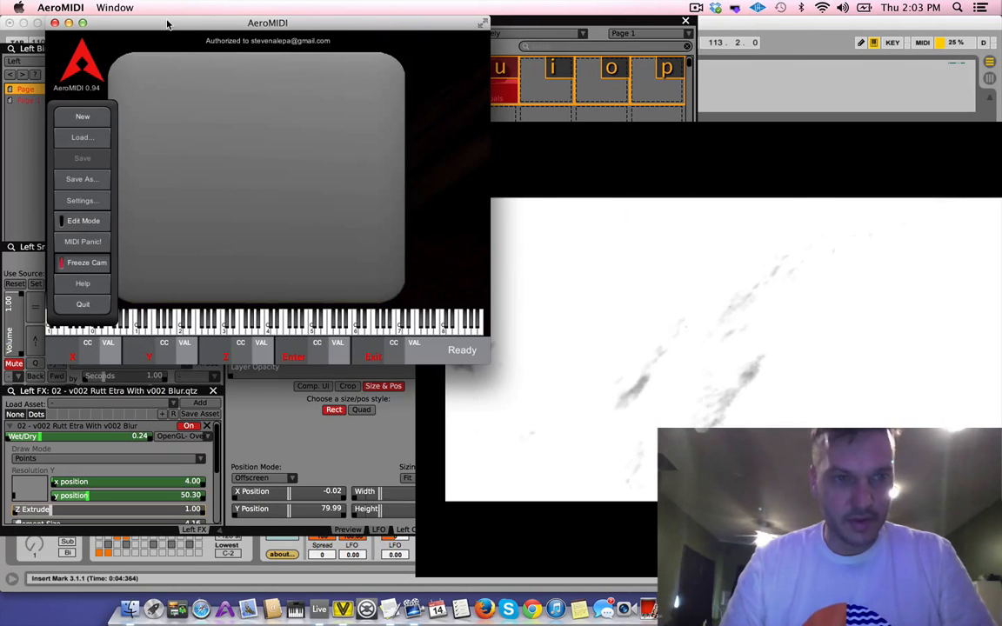
{"action": "left_click_drag", "start_coordinate": [168, 24], "coordinate": [213, 15]}
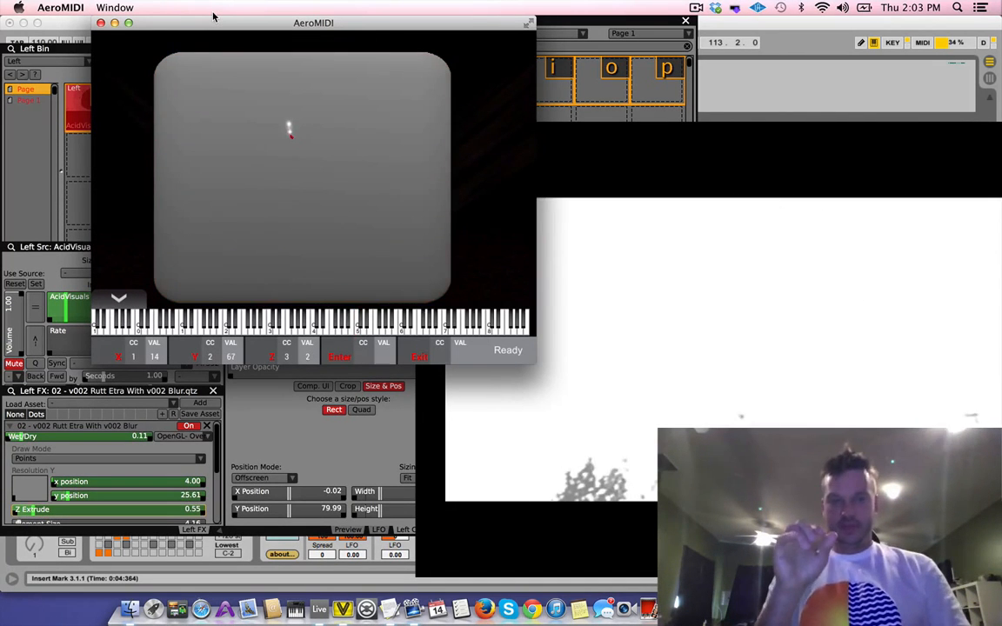
Disable the MIDI data source on the Rutt Etra effect's Wet/Dry slider and set Wet/Dry to 1.00
{"action": "left_click", "coordinate": [46, 441]}
{"action": "right_click", "coordinate": [46, 441]}
{"action": "left_click", "coordinate": [46, 441]}
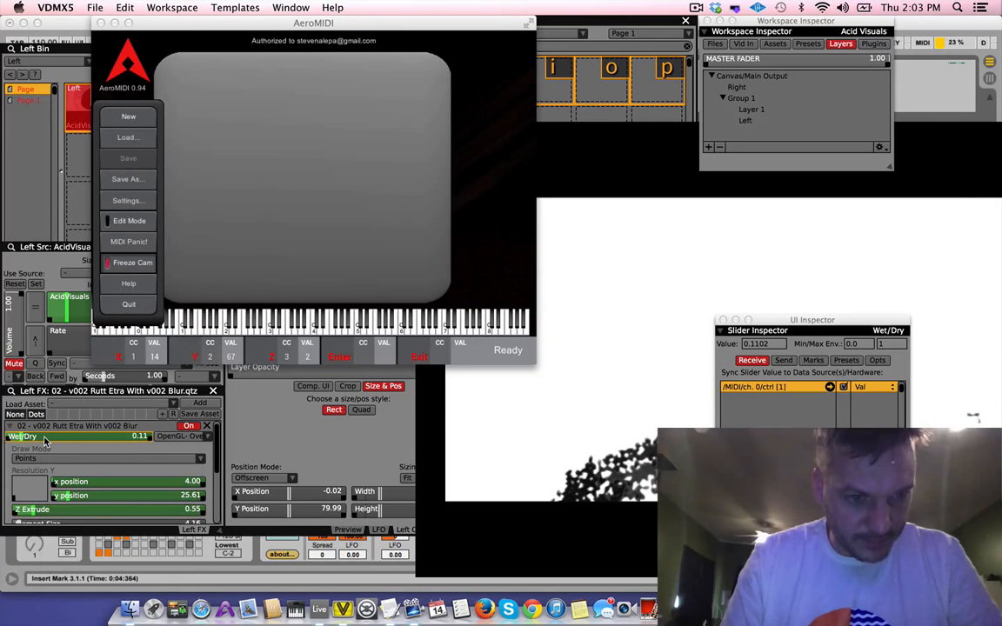
{"action": "right_click", "coordinate": [45, 442]}
{"action": "mouse_move", "coordinate": [102, 422]}
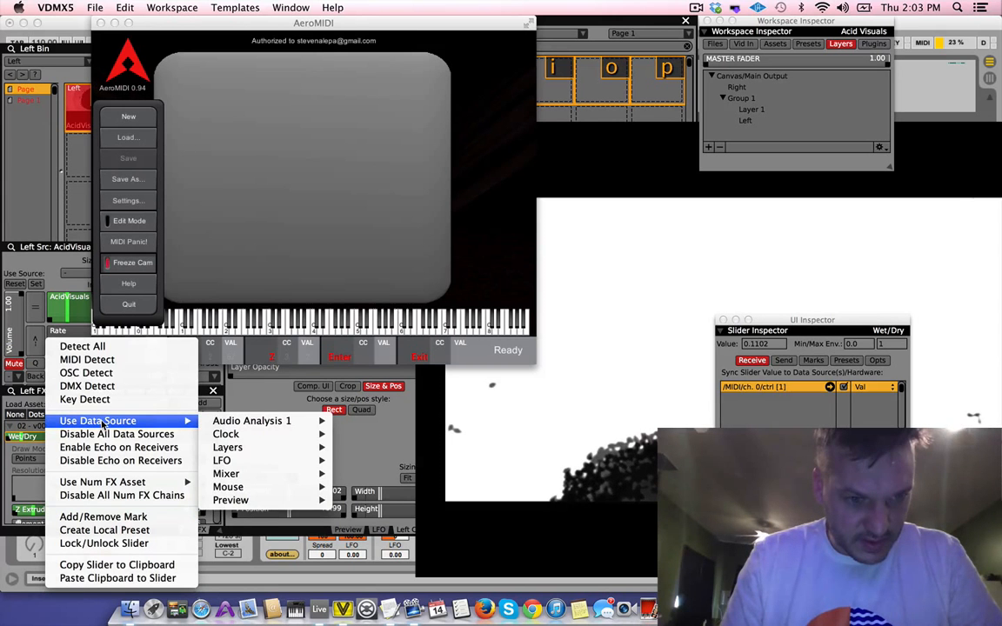
{"action": "left_click", "coordinate": [50, 441]}
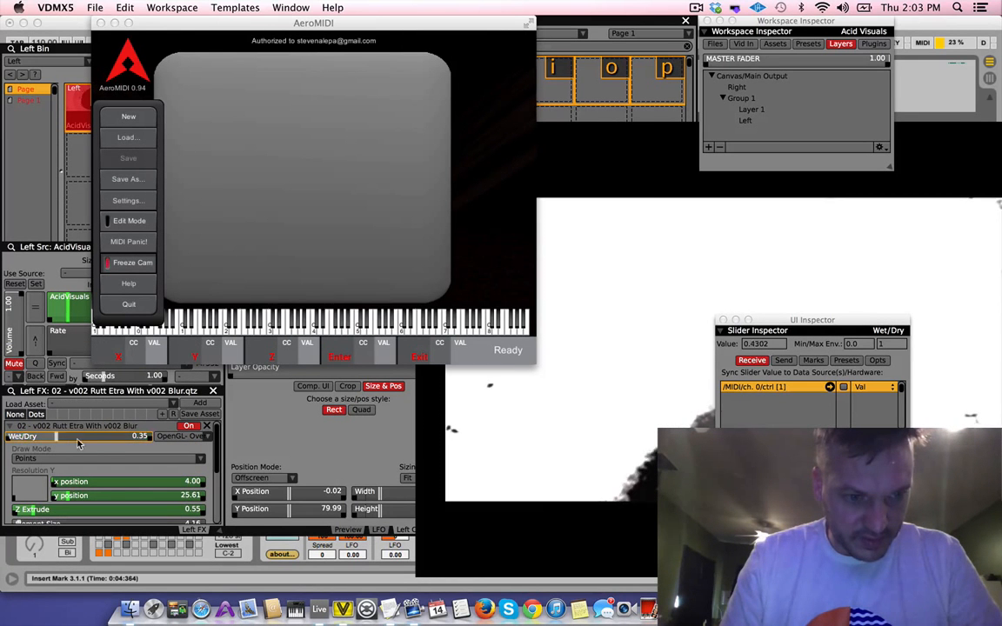
{"action": "left_click_drag", "start_coordinate": [77, 444], "coordinate": [184, 443]}
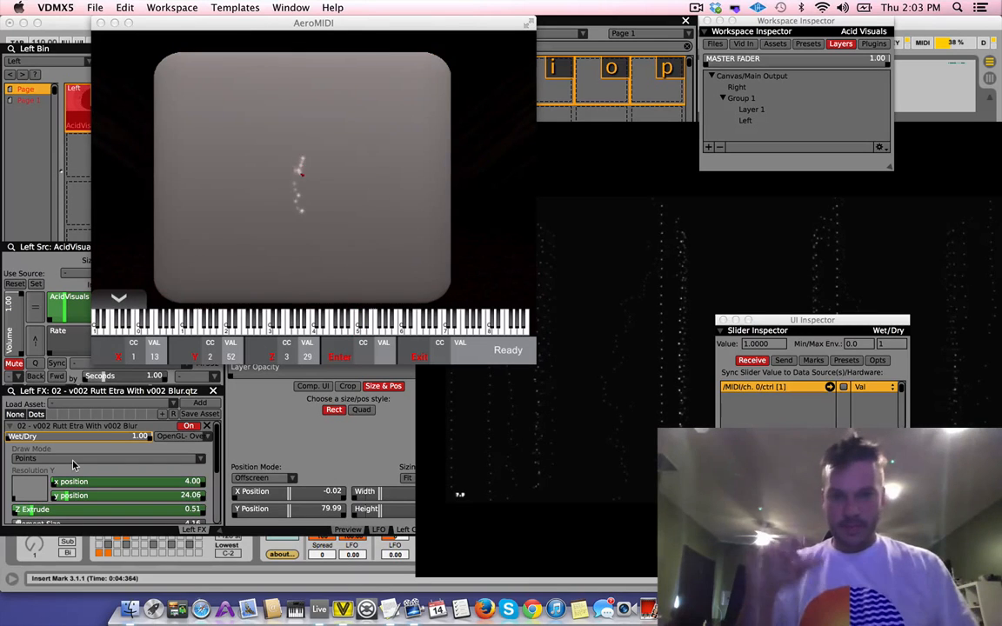
Bring the video output window forward, reposition it beside the effect controls, and set the Rutt Etra Draw Mode to Scanlines
{"action": "left_click", "coordinate": [585, 351]}
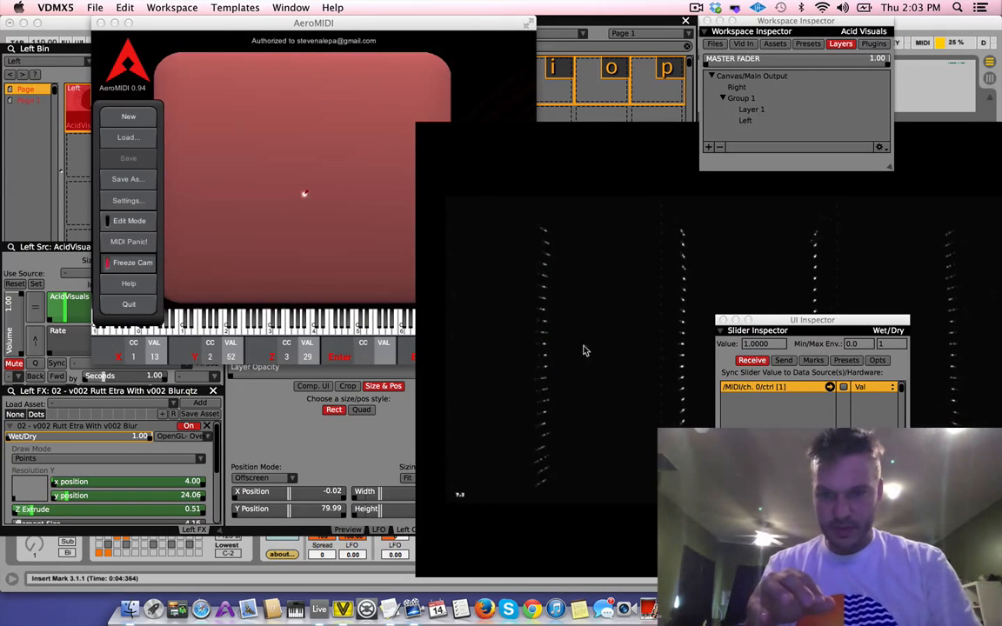
{"action": "left_click_drag", "start_coordinate": [540, 162], "coordinate": [247, 155]}
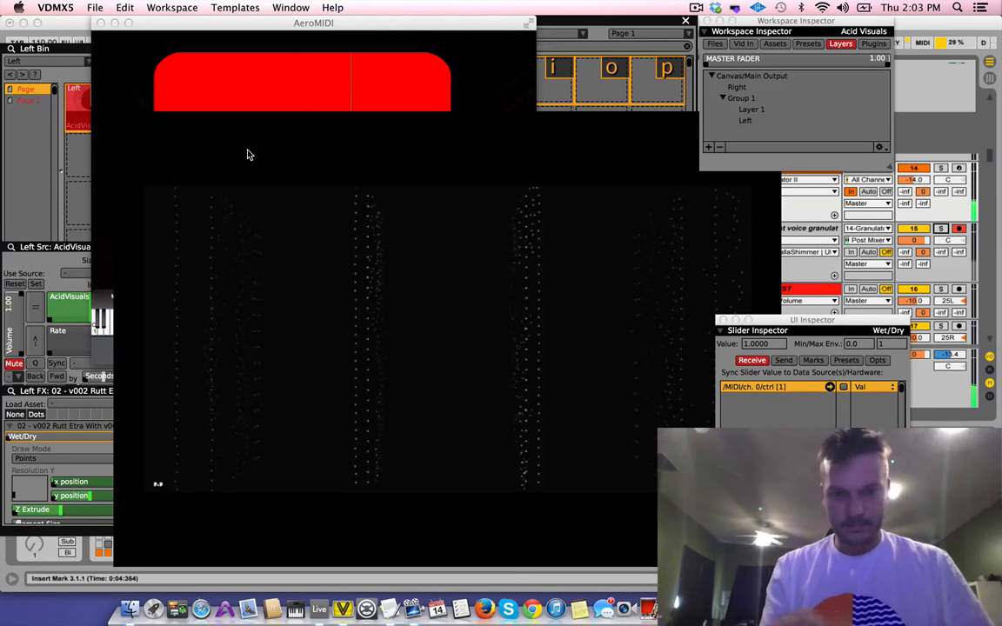
{"action": "left_click", "coordinate": [52, 459]}
{"action": "left_click", "coordinate": [52, 461]}
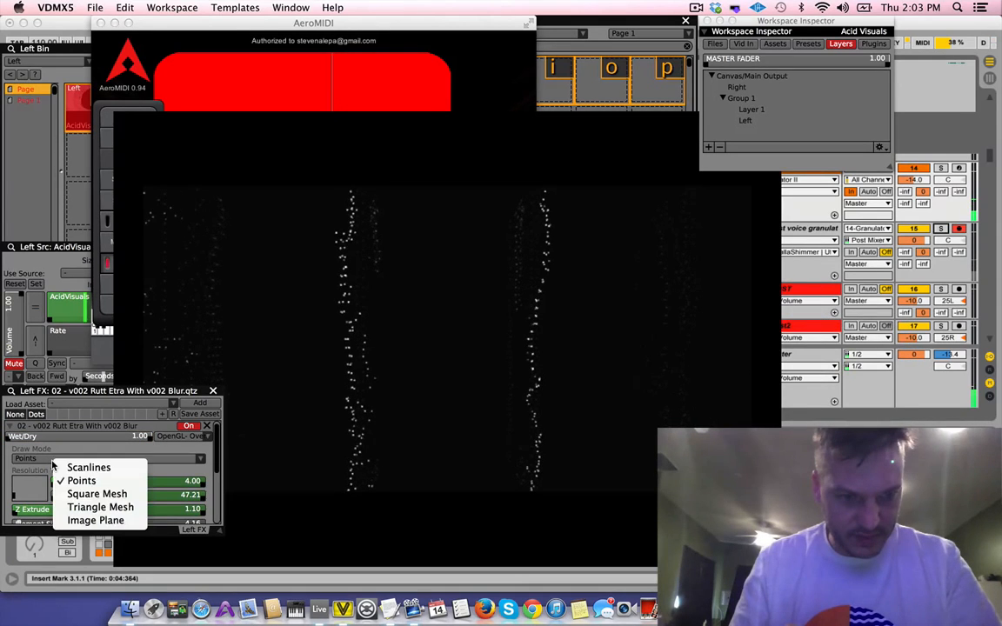
{"action": "left_click", "coordinate": [64, 470]}
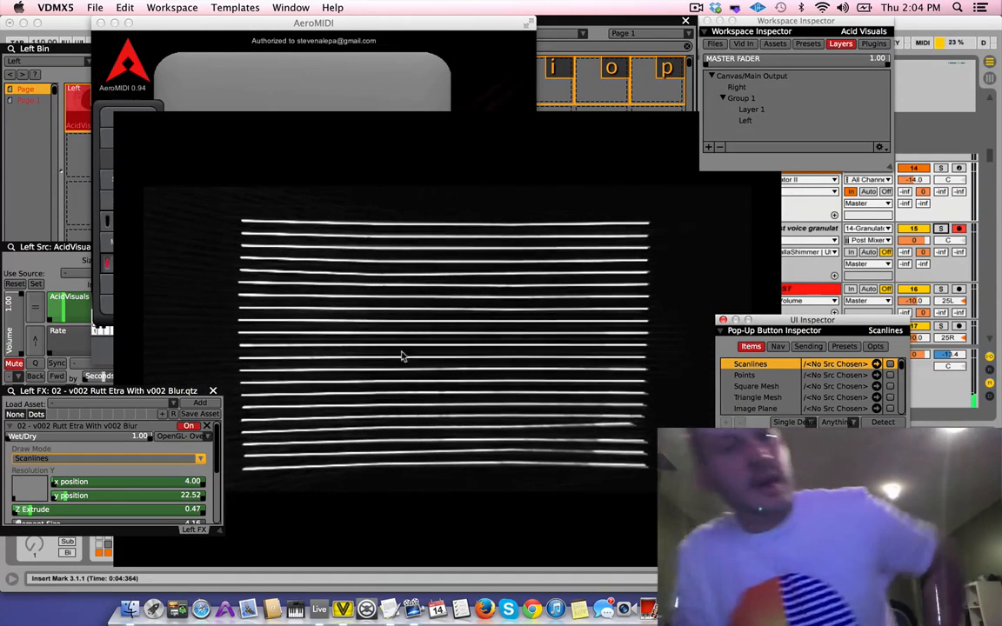
{"action": "left_click_drag", "start_coordinate": [376, 315], "coordinate": [446, 318]}
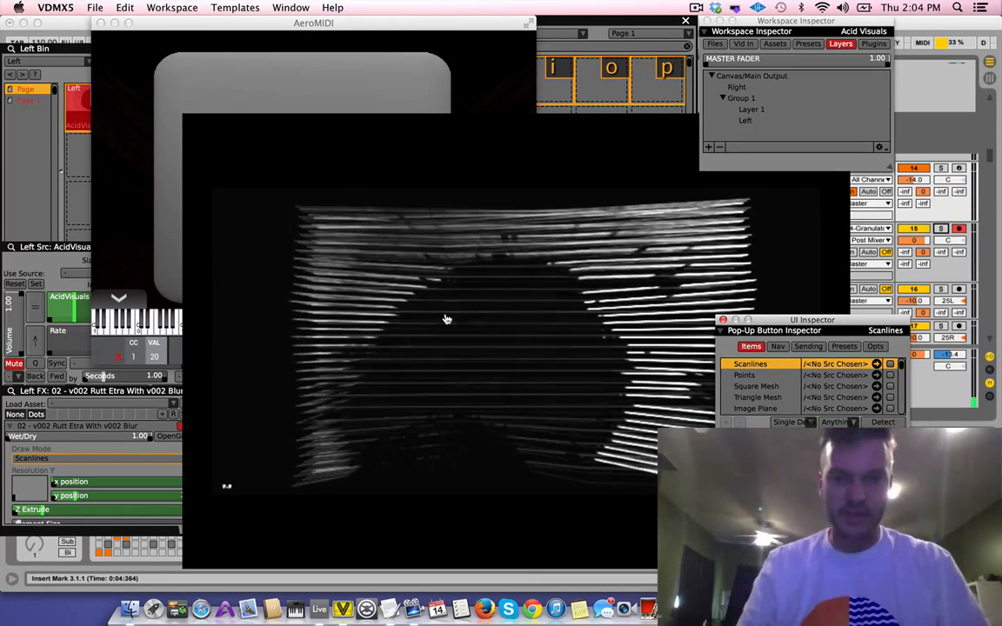
Switch to Ableton Live and zoom the arrangement timeline out to view the whole song
{"action": "key", "text": "super+Tab"}
{"action": "key", "text": "super+Tab"}
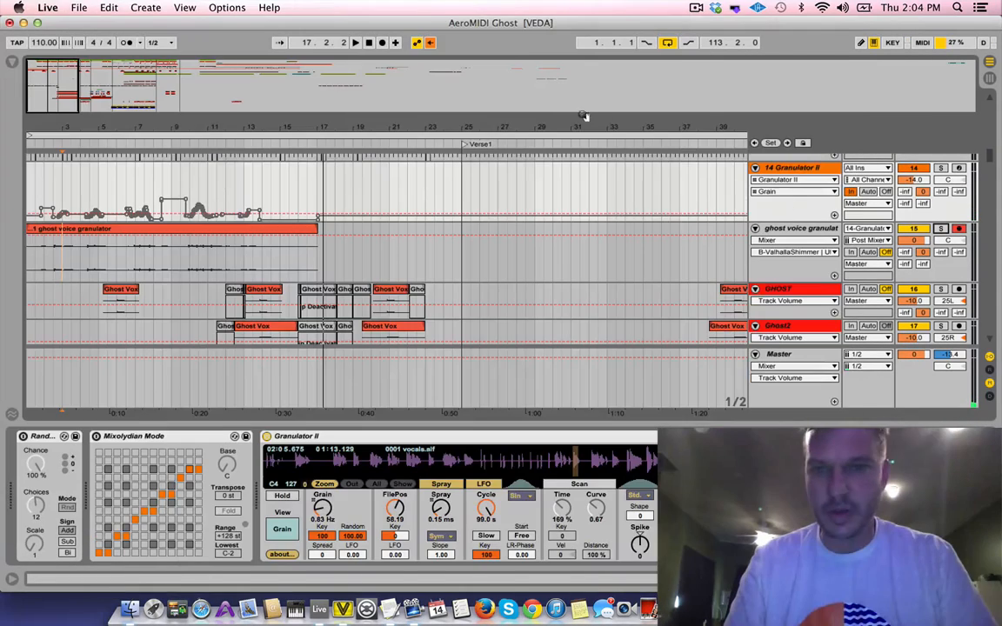
{"action": "left_click_drag", "start_coordinate": [434, 128], "coordinate": [434, 82]}
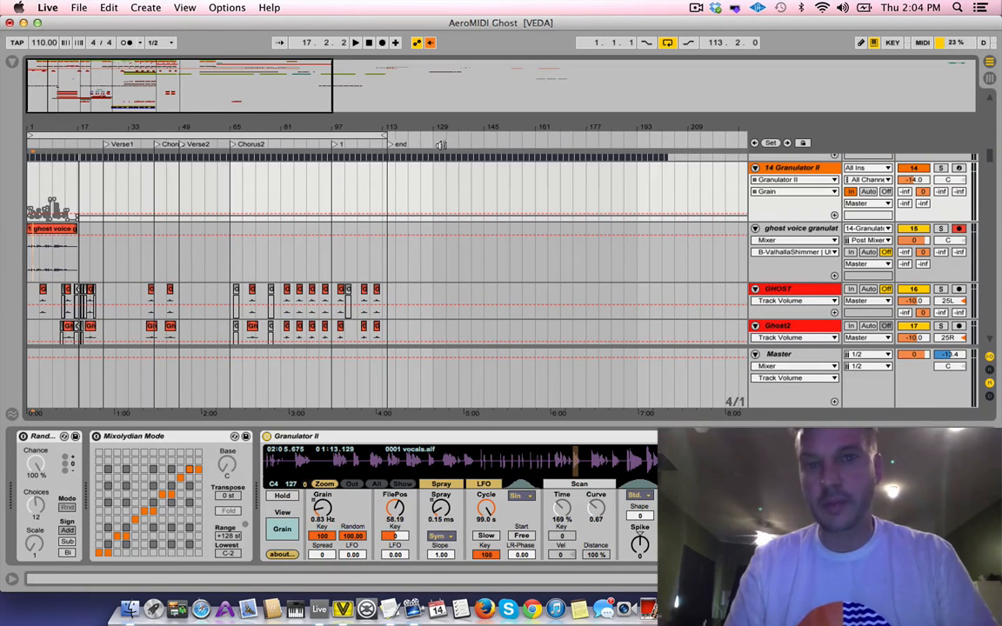
Return to VDMX5 and quit it
{"action": "key", "text": "super+Tab"}
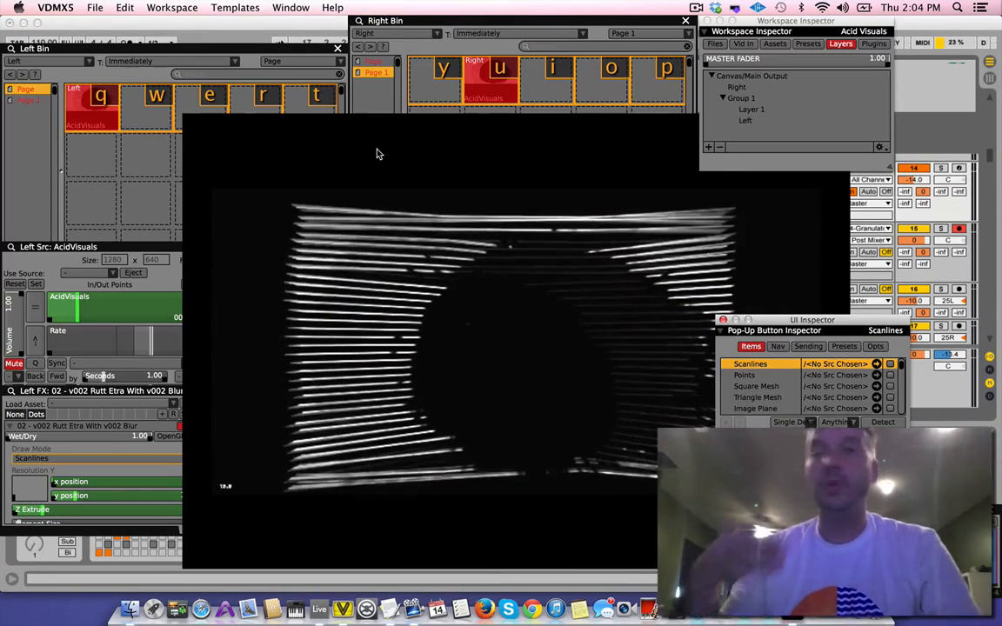
{"action": "key", "text": "super+q"}
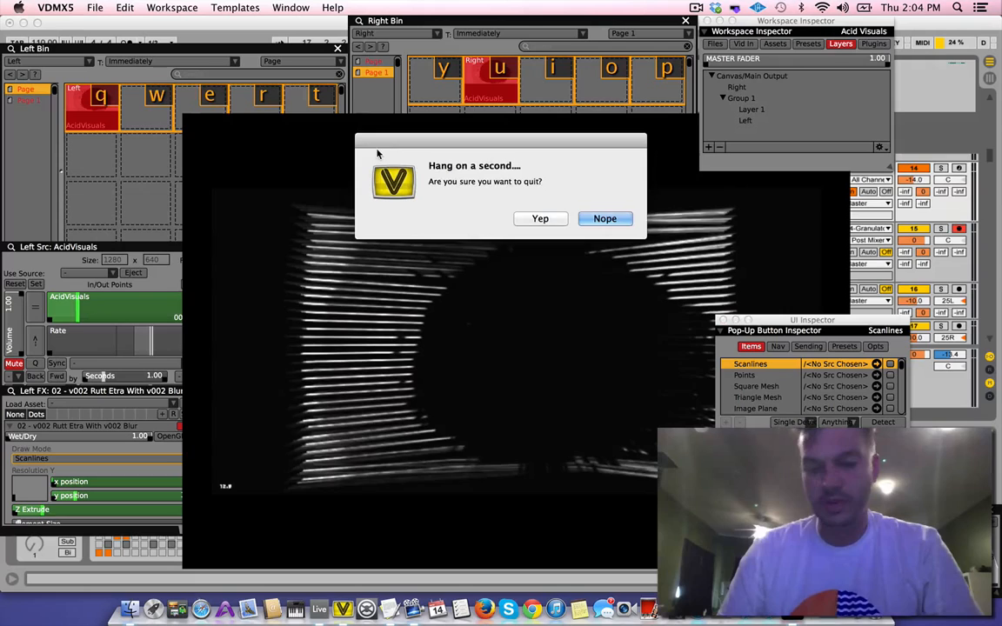
{"action": "left_click", "coordinate": [533, 220]}
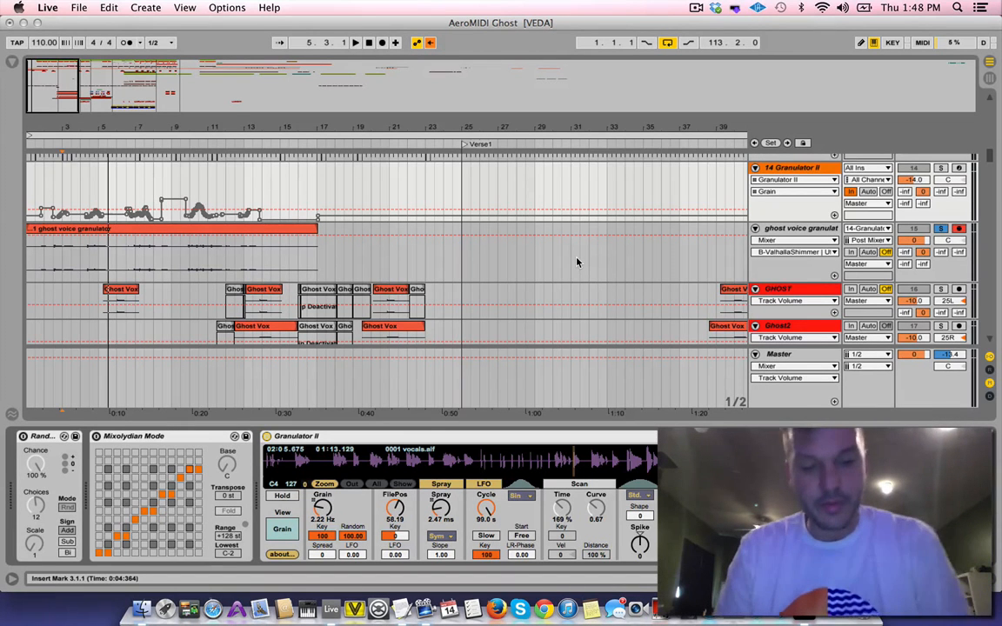
Switch to AeroMIDI, start a new project while saving the existing one, and turn off Freeze Cam
{"action": "key", "text": "super+Tab"}
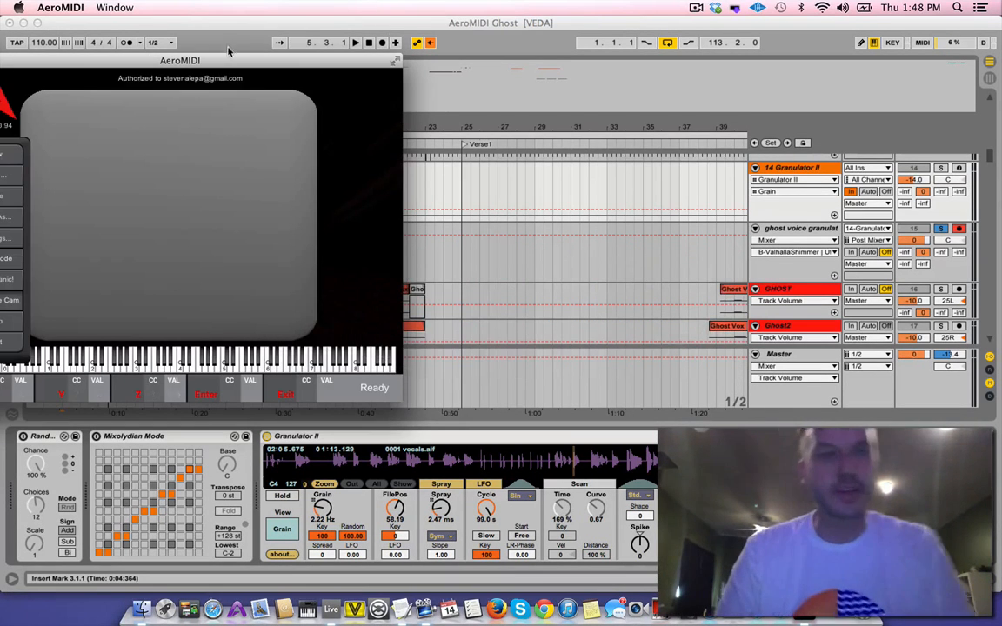
{"action": "left_click_drag", "start_coordinate": [215, 65], "coordinate": [546, 61]}
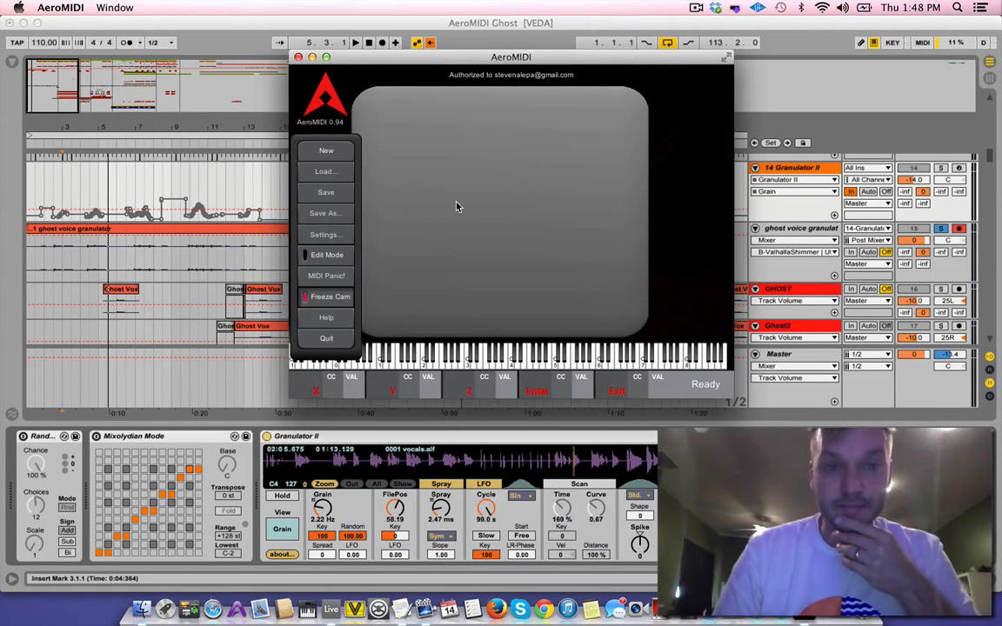
{"action": "left_click", "coordinate": [326, 152]}
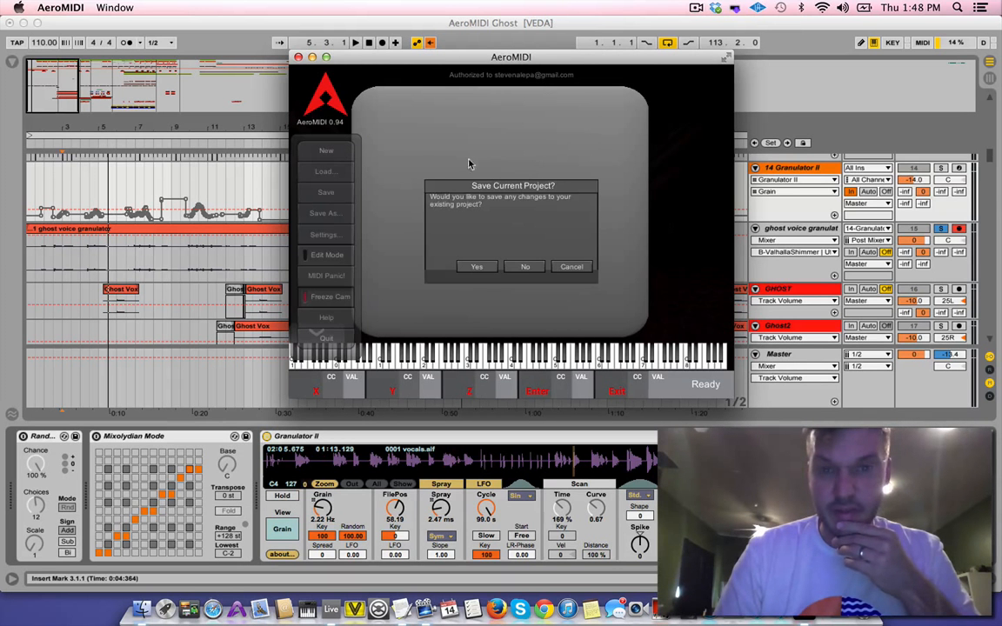
{"action": "left_click", "coordinate": [481, 268]}
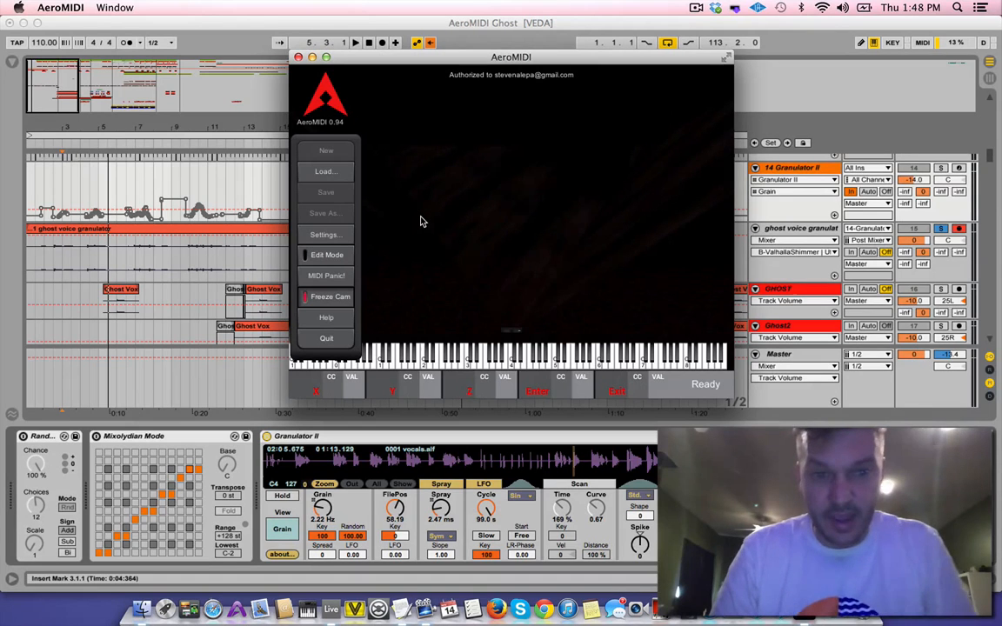
{"action": "left_click", "coordinate": [331, 297]}
{"action": "left_click_drag", "start_coordinate": [371, 62], "coordinate": [125, 26]}
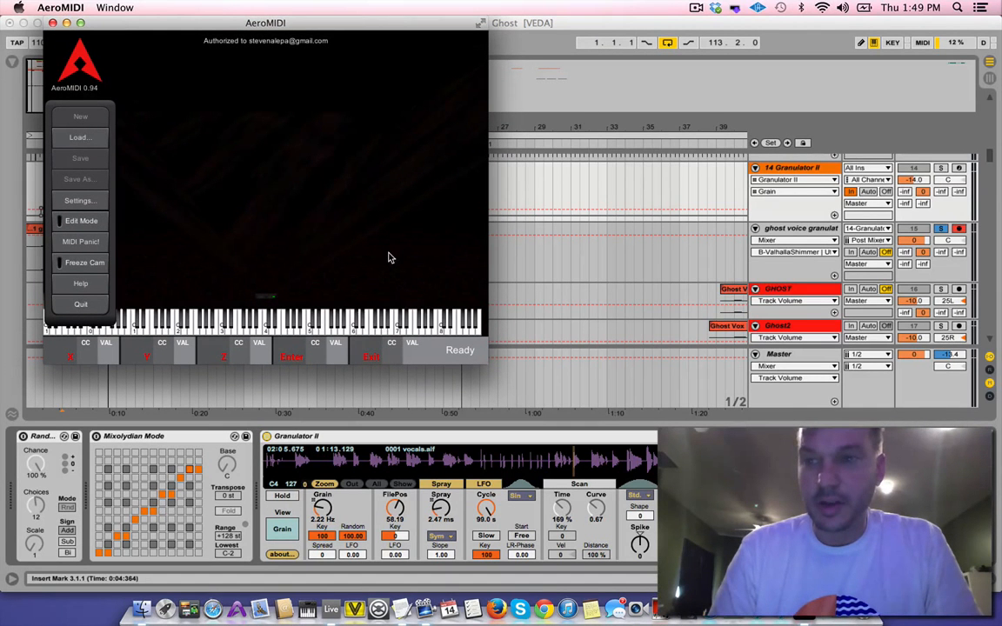
Switch to Ableton Live, start playback and turn off solo on the ghost voice granulator track
{"action": "key", "text": "super+Tab"}
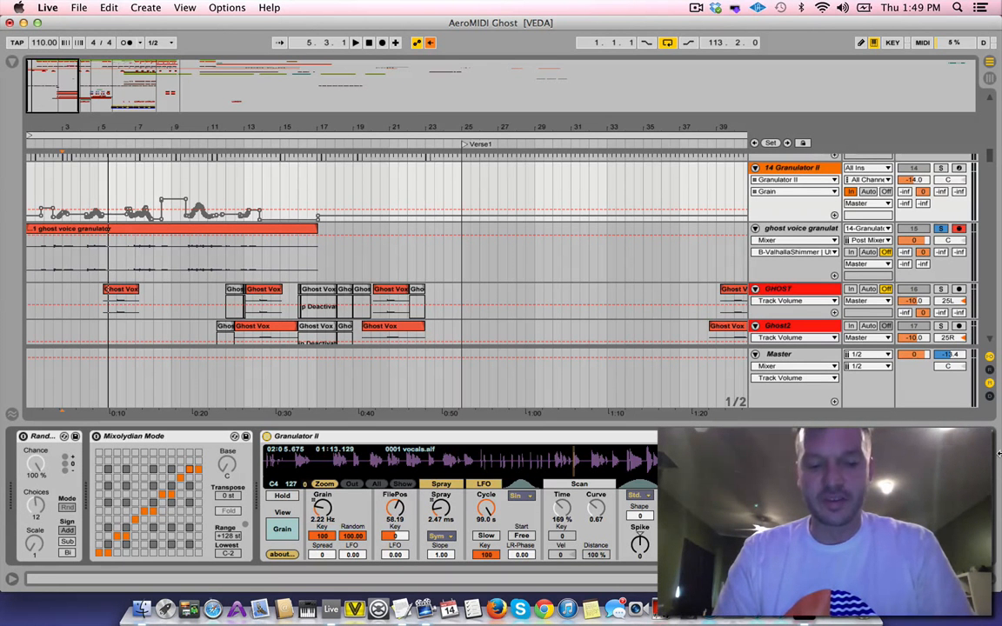
{"action": "key", "text": "space"}
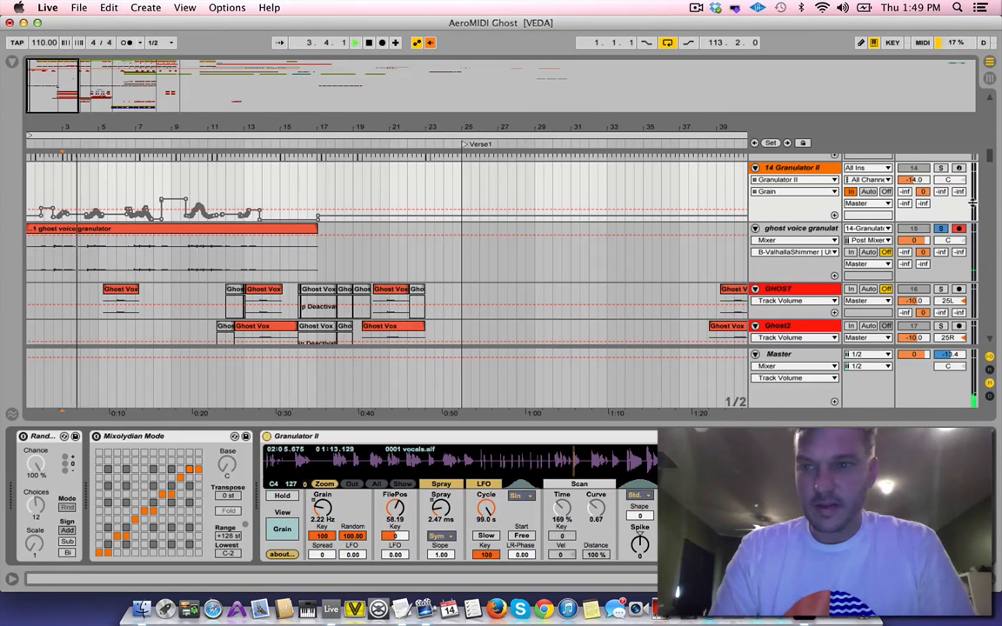
{"action": "left_click", "coordinate": [940, 228]}
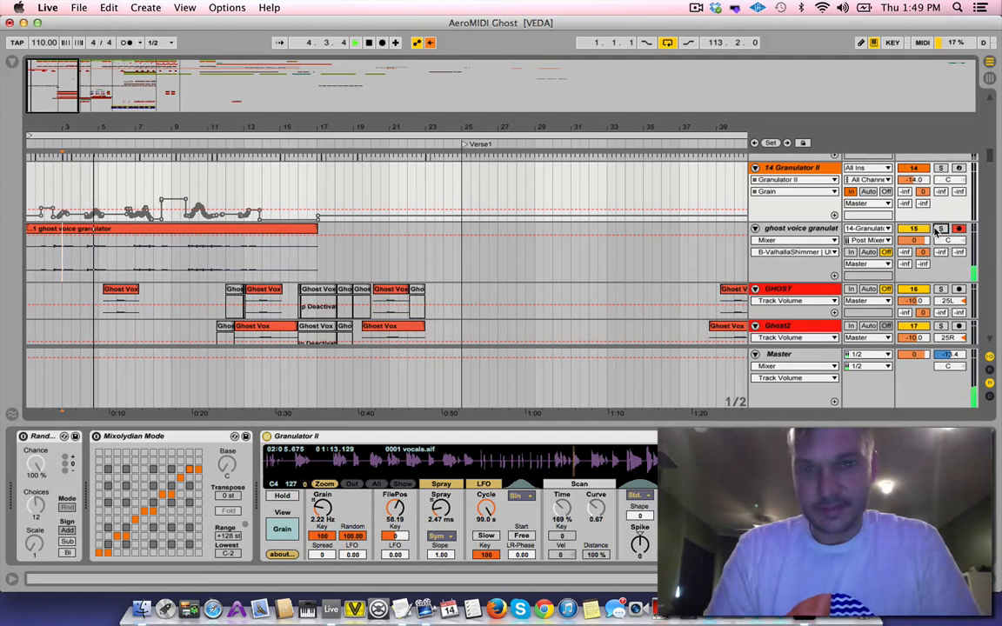